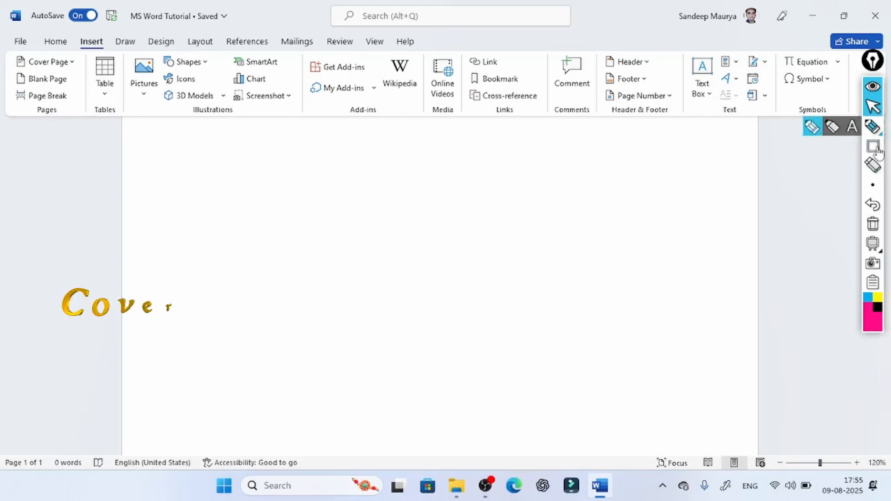
- Outline the Cover Page, Blank Page and Page Break commands with annotation rectangles and clear the annotations
{"action": "mouse_move", "coordinate": [872, 146]}
{"action": "left_click", "coordinate": [833, 145]}
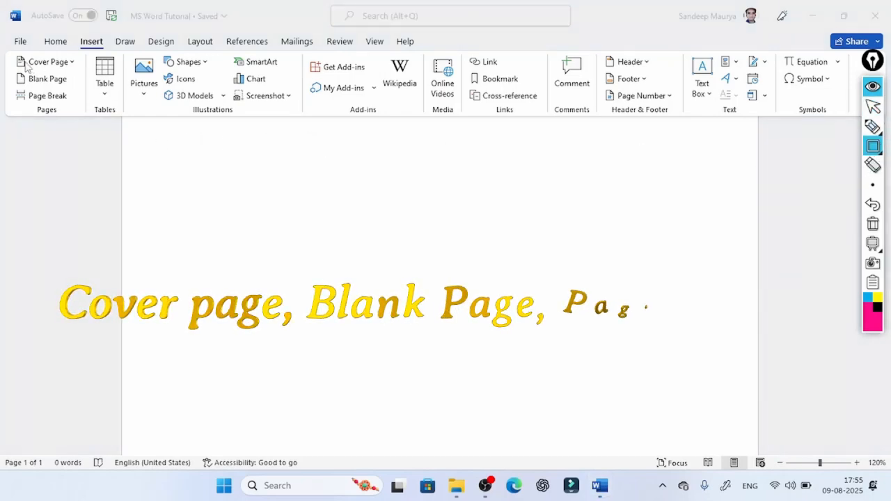
{"action": "mouse_move", "coordinate": [10, 54]}
{"action": "left_mouse_down"}
{"action": "mouse_move", "coordinate": [31, 69]}
{"action": "mouse_move", "coordinate": [73, 71]}
{"action": "left_mouse_up"}
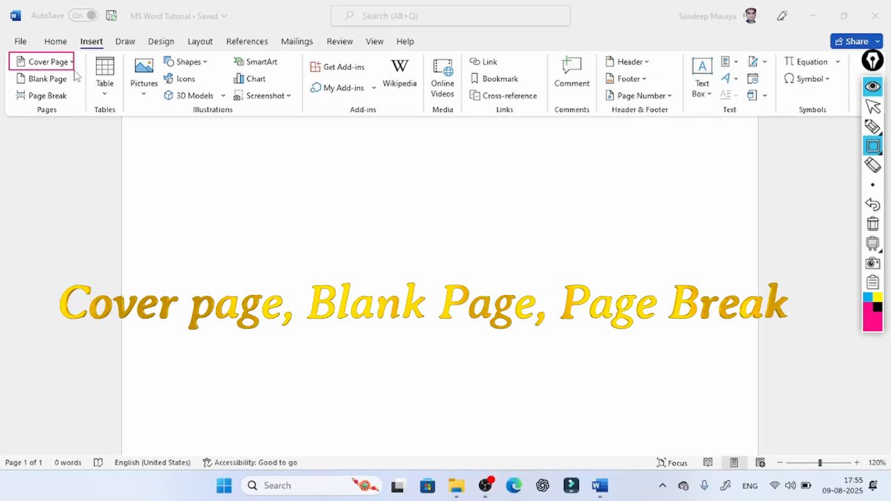
{"action": "mouse_move", "coordinate": [6, 69]}
{"action": "left_mouse_down"}
{"action": "mouse_move", "coordinate": [43, 88]}
{"action": "mouse_move", "coordinate": [74, 86]}
{"action": "left_mouse_up"}
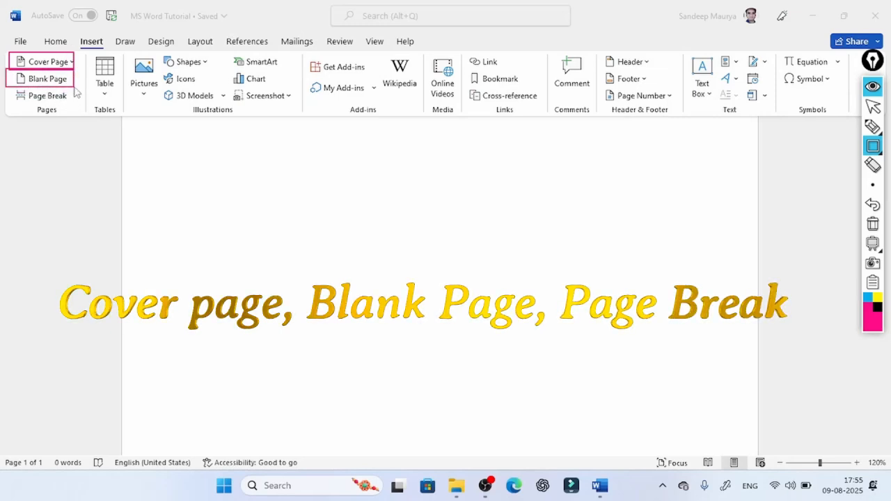
{"action": "left_click_drag", "start_coordinate": [5, 88], "coordinate": [73, 104]}
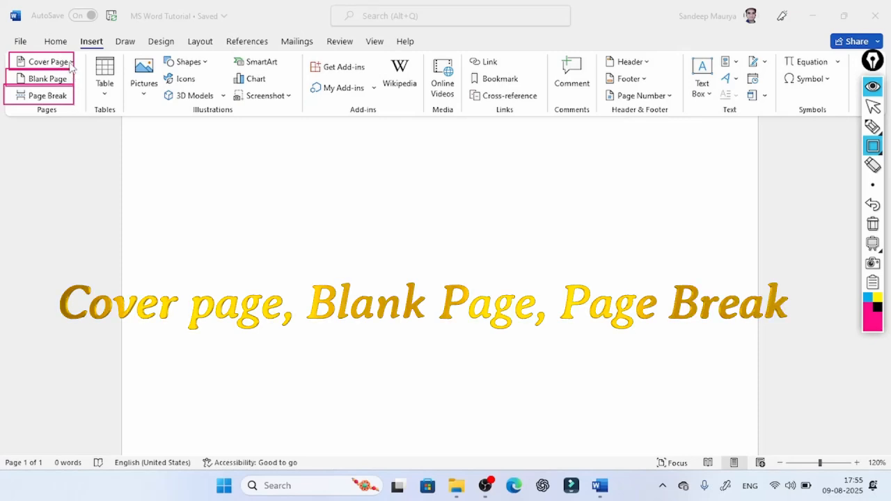
{"action": "left_click", "coordinate": [872, 226]}
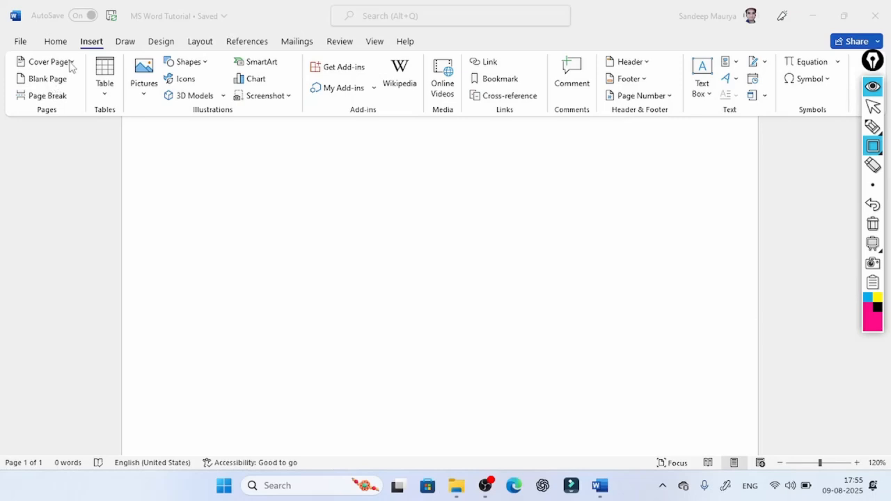
{"action": "left_click", "coordinate": [872, 106]}
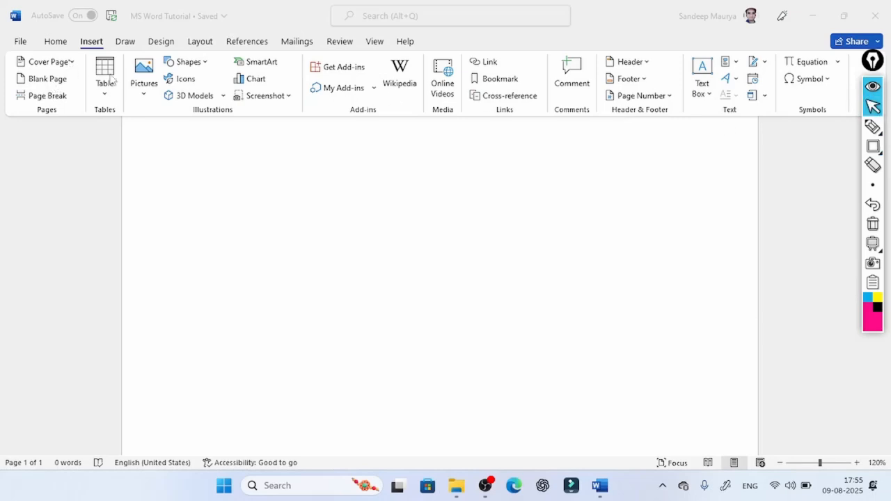
- Insert the built-in cover page that has a blue background with diagonal white lines
{"action": "left_click", "coordinate": [70, 62]}
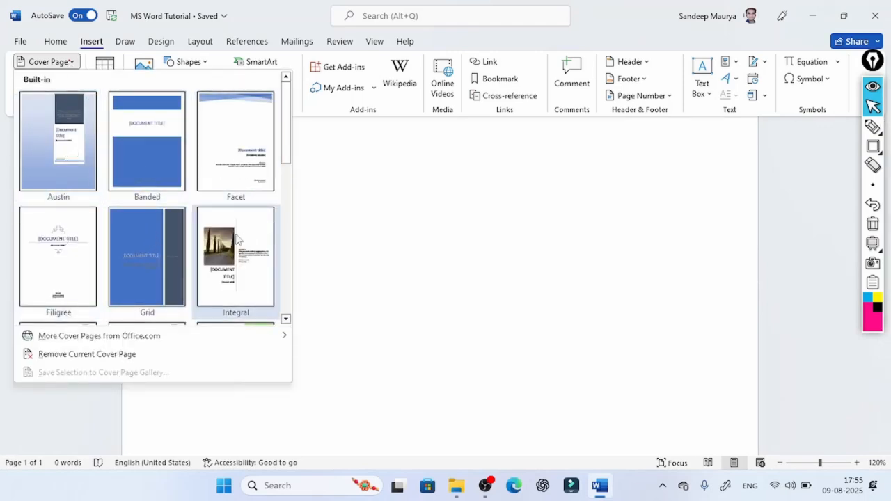
{"action": "scroll", "coordinate": [133, 255], "scroll_direction": "down", "scroll_amount": 5}
{"action": "left_click", "coordinate": [76, 167]}
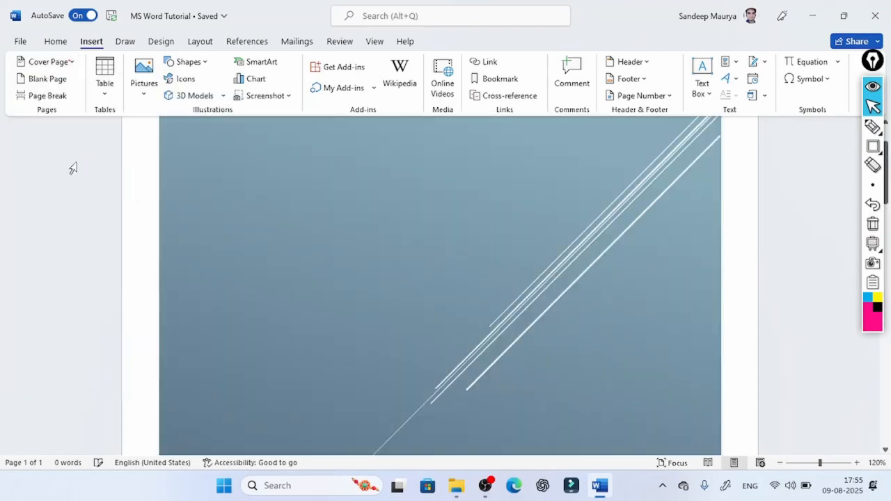
- Enter the sample text "Fdhgrfjhgf jyt" on the page that follows the cover page
{"action": "scroll", "coordinate": [509, 318], "scroll_direction": "down", "scroll_amount": 5}
{"action": "scroll", "coordinate": [509, 318], "scroll_direction": "down", "scroll_amount": 4}
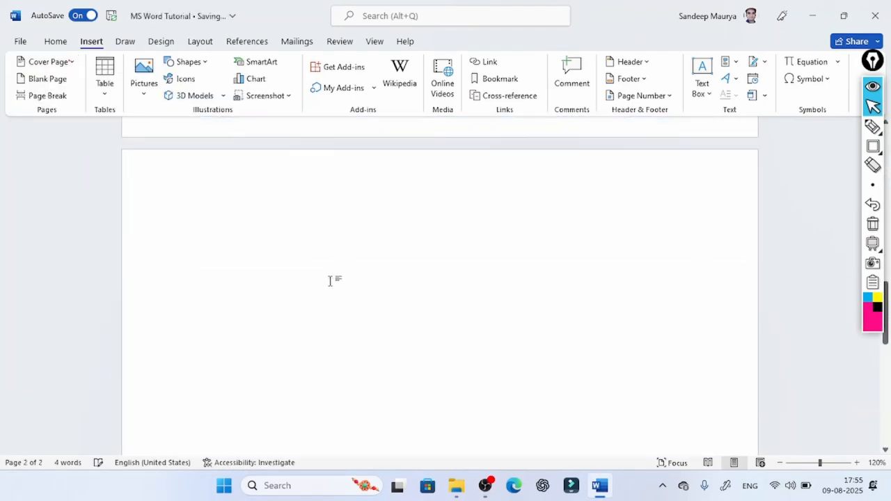
{"action": "type", "text": "fdhgrfjhgf jyt"}
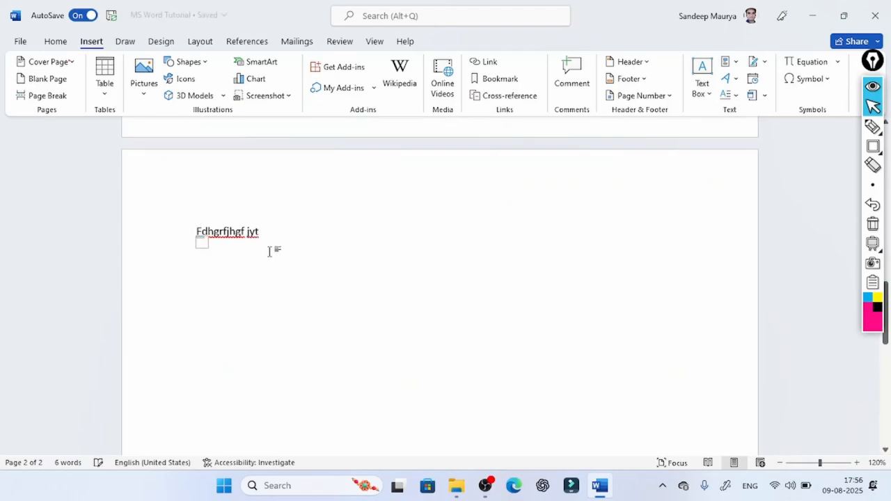
- Insert a blank page between the cover page and the page with the sample text
{"action": "left_click", "coordinate": [46, 80]}
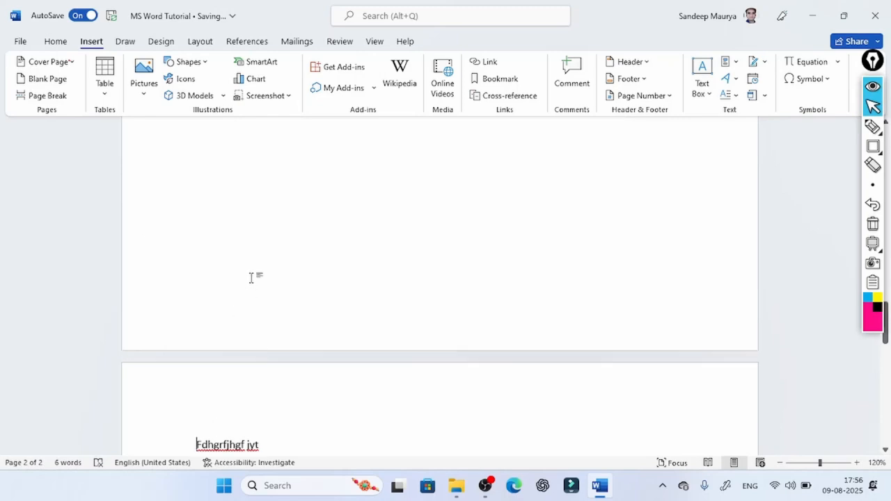
{"action": "scroll", "coordinate": [251, 278], "scroll_direction": "up", "scroll_amount": 10}
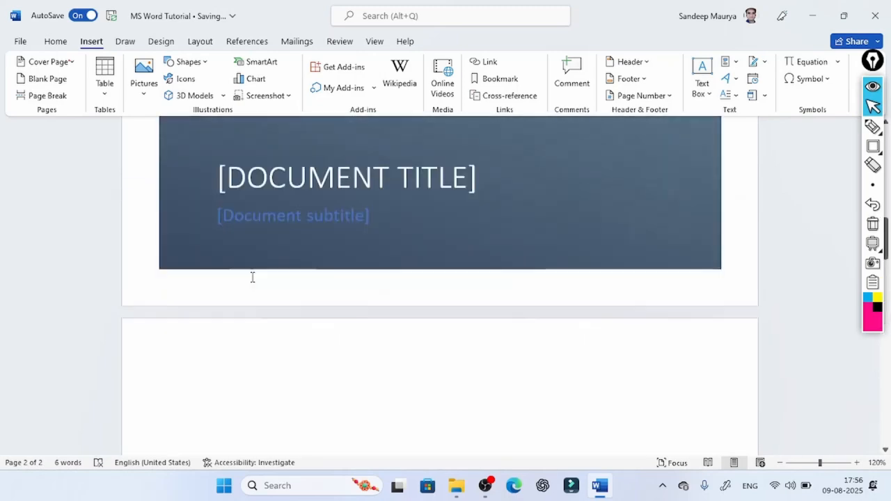
{"action": "scroll", "coordinate": [252, 277], "scroll_direction": "down", "scroll_amount": 2}
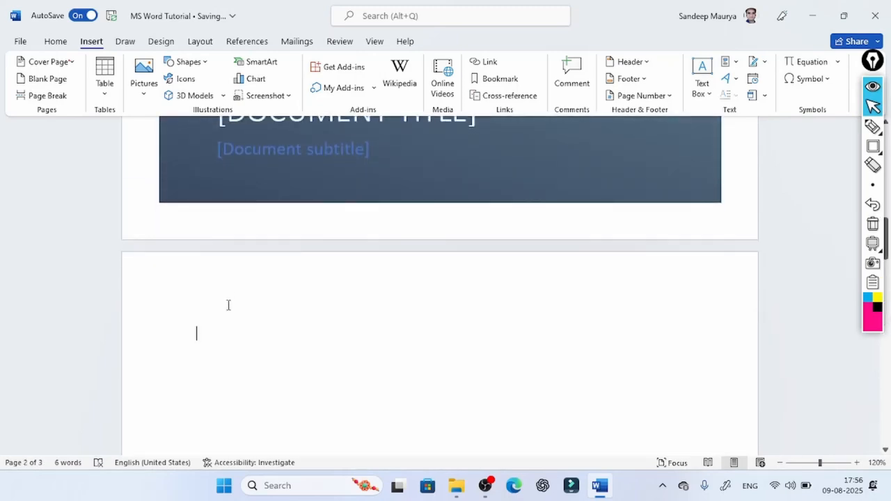
- Fill the blank page with sample lines: "Fdhg fhdgfhf", "Hf", an empty line, "Gh", "F", "Hn" and "gfj"
{"action": "type", "text": "Fdhg fhdgfhf"}
{"action": "key", "text": "Return"}
{"action": "type", "text": "h"}
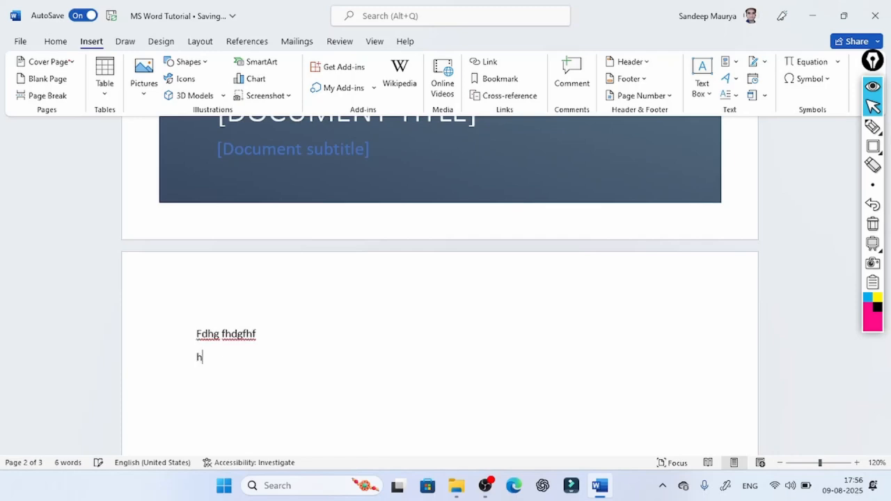
{"action": "type", "text": "f  gh f hn gf"}
{"action": "scroll", "coordinate": [235, 309], "scroll_direction": "down", "scroll_amount": 6}
{"action": "type", "text": "j"}
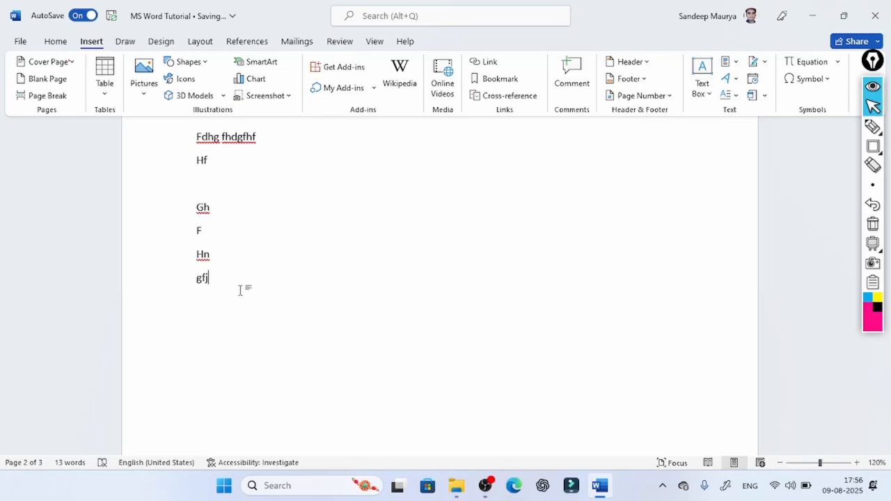
- Insert a page break after the last sample line and add a 9x7 table on the new page
{"action": "left_click", "coordinate": [47, 96]}
{"action": "scroll", "coordinate": [231, 340], "scroll_direction": "down", "scroll_amount": 3}
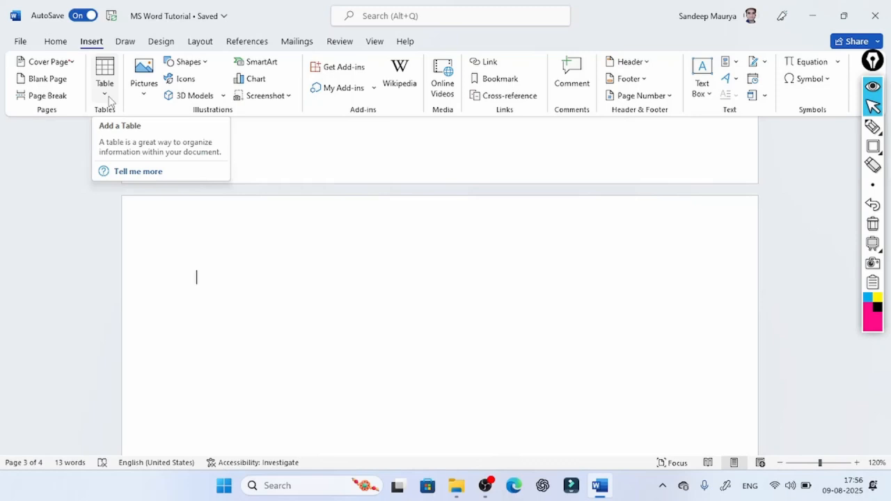
{"action": "left_click", "coordinate": [107, 101]}
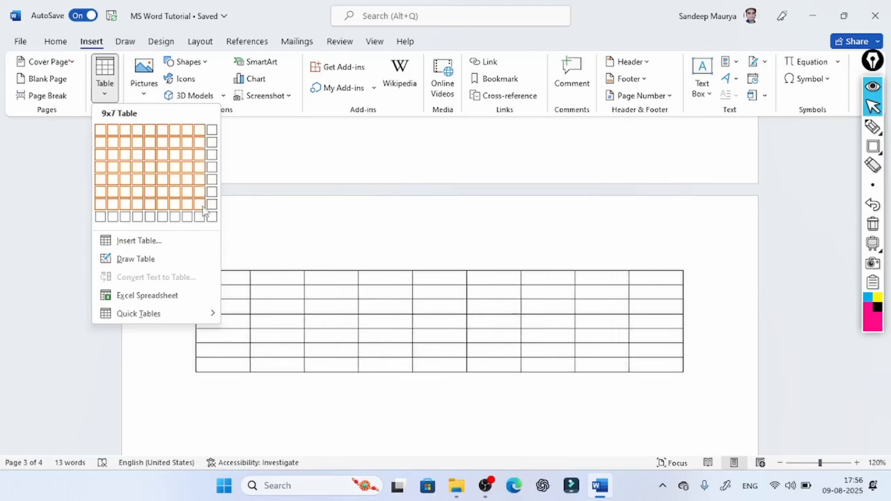
{"action": "left_click", "coordinate": [205, 209]}
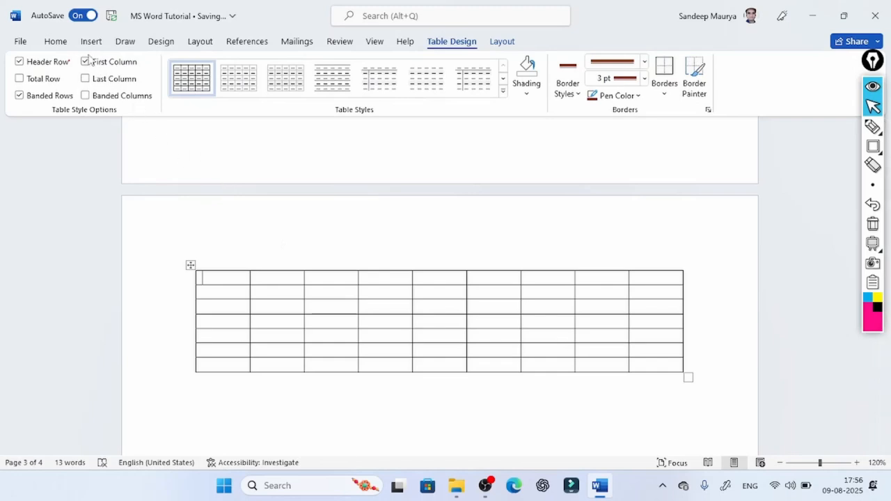
- Insert a second table with 5 columns and 10 rows below the 9x7 table, using automatic fixed column width
{"action": "left_click", "coordinate": [91, 42]}
{"action": "scroll", "coordinate": [230, 324], "scroll_direction": "down", "scroll_amount": 3}
{"action": "left_click", "coordinate": [218, 326]}
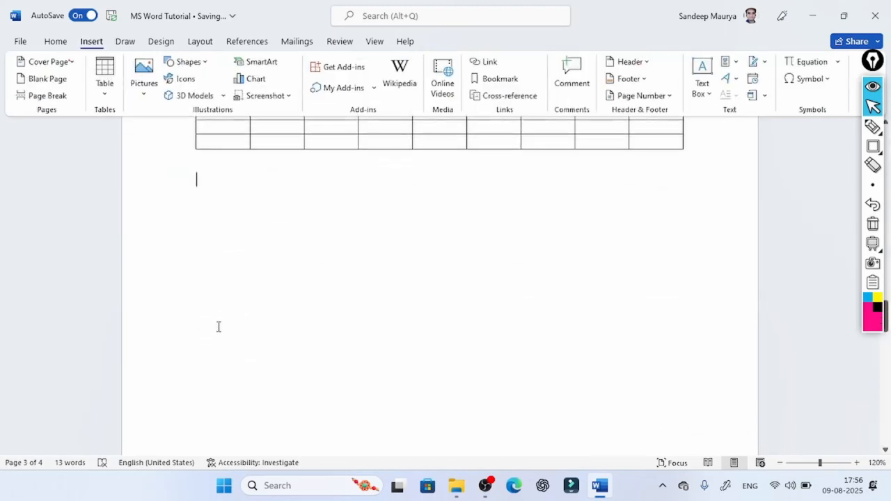
{"action": "left_click", "coordinate": [115, 96]}
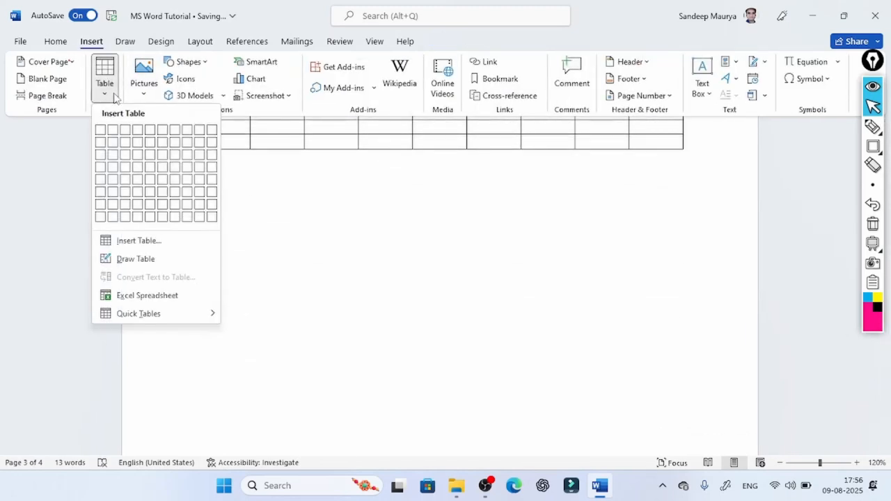
{"action": "left_click", "coordinate": [140, 240]}
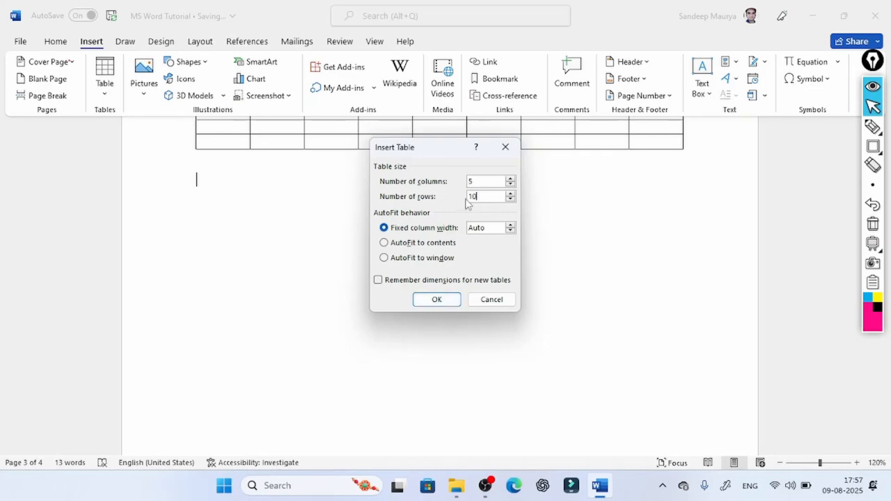
{"action": "left_click", "coordinate": [437, 300]}
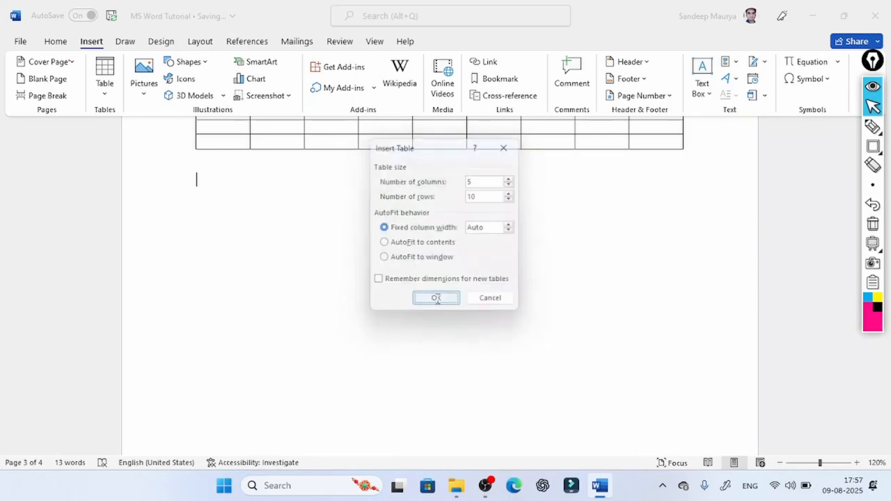
{"action": "scroll", "coordinate": [369, 199], "scroll_direction": "up", "scroll_amount": 3}
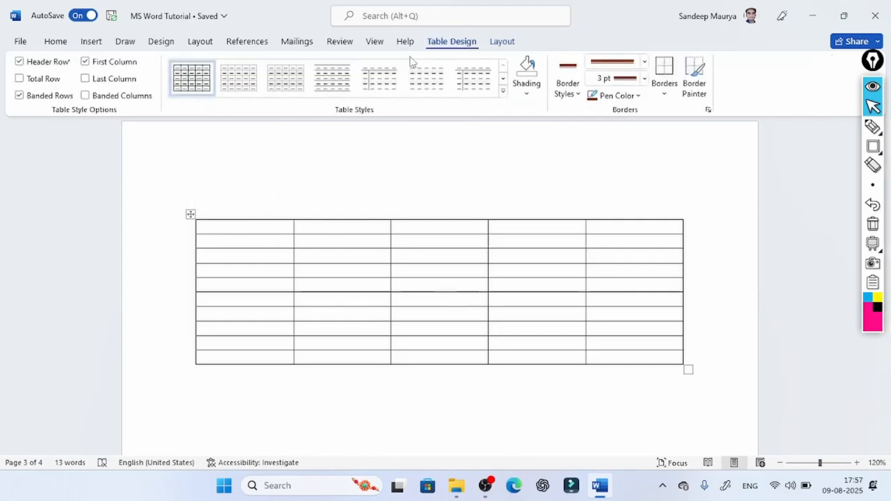
- Outline the Table Design and Layout headings with annotation rectangles and clear the annotations
{"action": "left_click", "coordinate": [874, 149]}
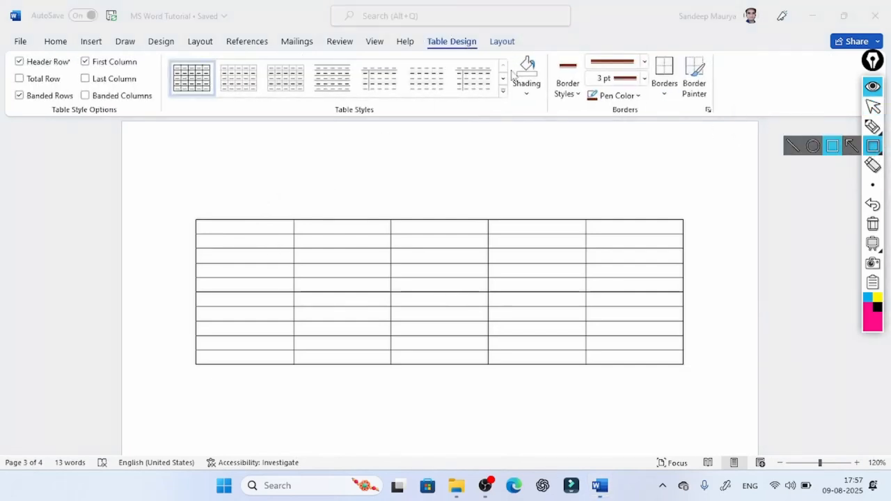
{"action": "mouse_move", "coordinate": [422, 31]}
{"action": "left_mouse_down"}
{"action": "mouse_move", "coordinate": [491, 53]}
{"action": "mouse_move", "coordinate": [529, 54]}
{"action": "left_mouse_up"}
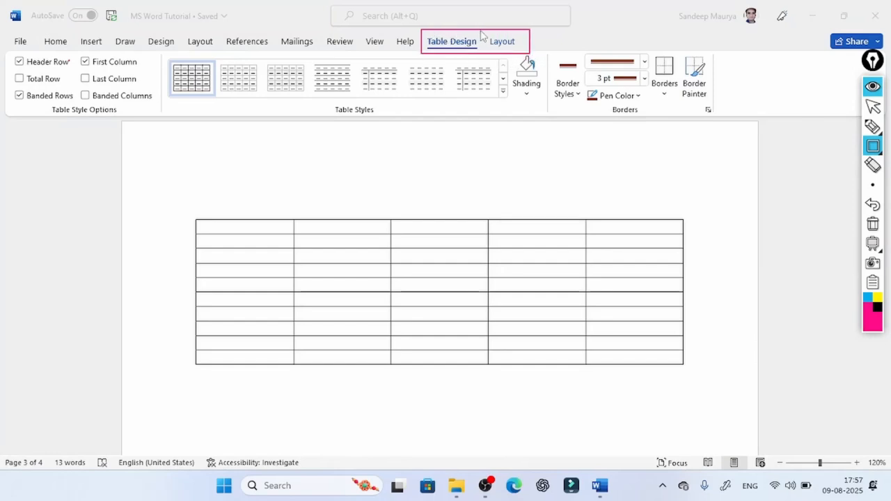
{"action": "left_click_drag", "start_coordinate": [483, 24], "coordinate": [422, 53]}
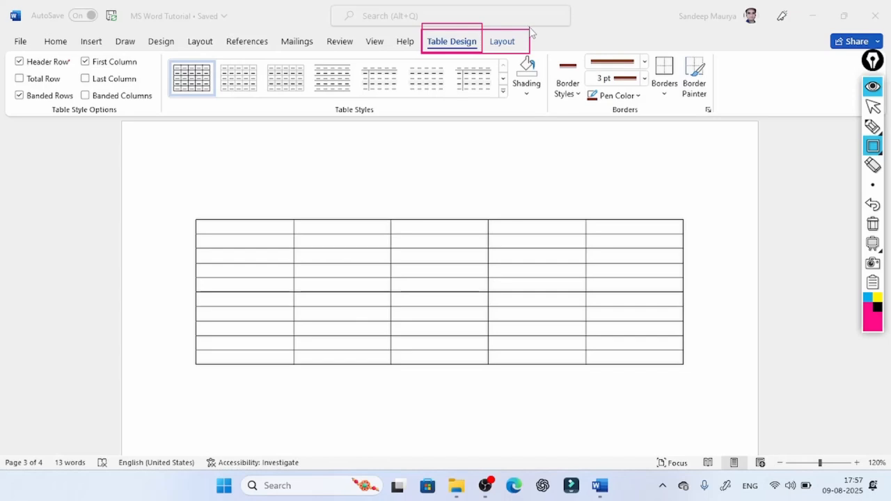
{"action": "left_click_drag", "start_coordinate": [531, 30], "coordinate": [486, 54]}
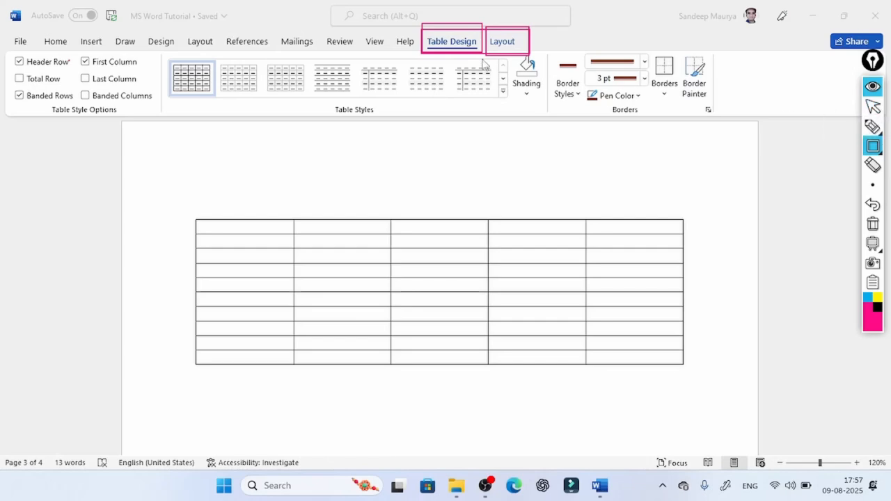
{"action": "left_click", "coordinate": [872, 224]}
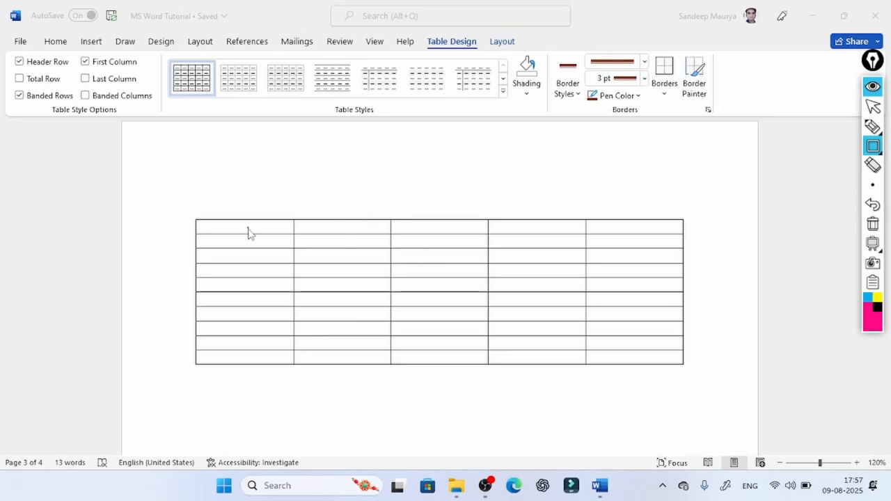
- Apply the orange table style with a solid header row and banded rows to the 5-column table
{"action": "left_click", "coordinate": [503, 91]}
{"action": "left_click", "coordinate": [288, 263]}
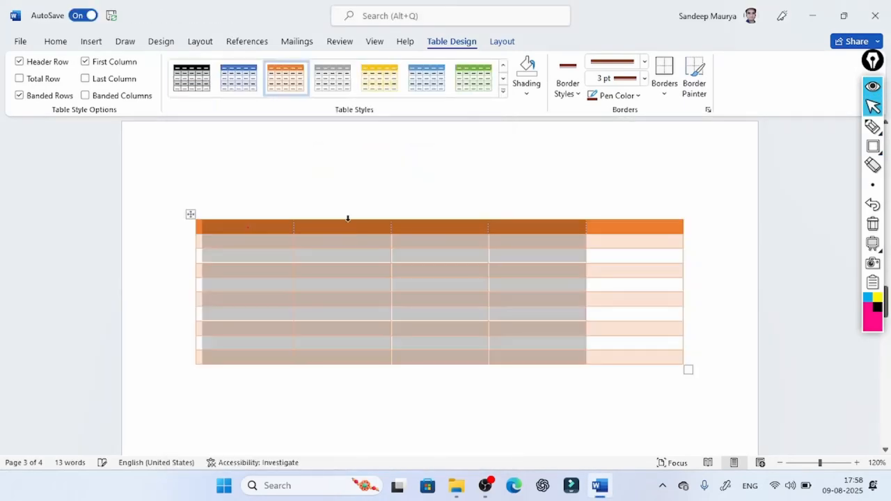
{"action": "left_click", "coordinate": [300, 255]}
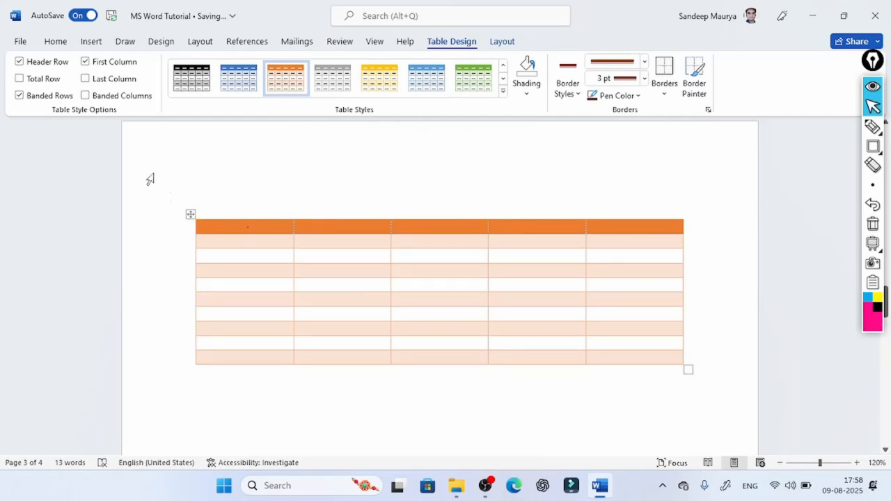
- Toggle the table's Header Row, Total Row and Banded Rows options and restore each to its original setting
{"action": "left_click", "coordinate": [19, 62]}
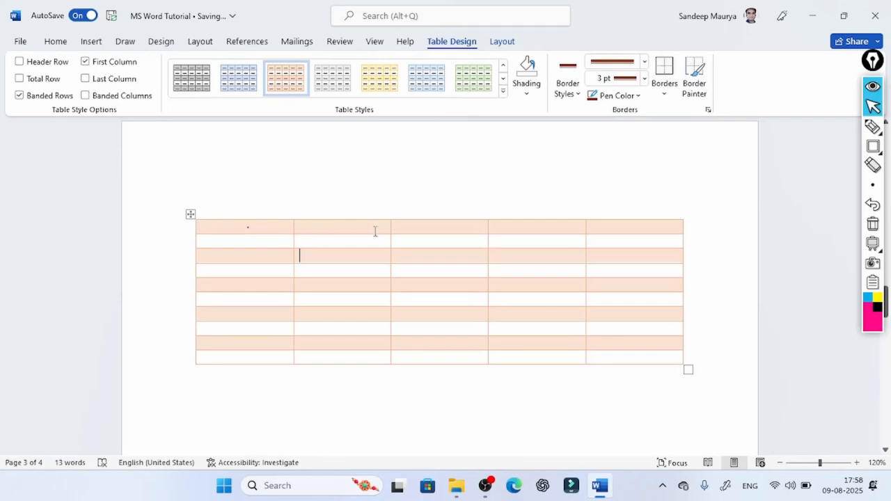
{"action": "left_click", "coordinate": [19, 62]}
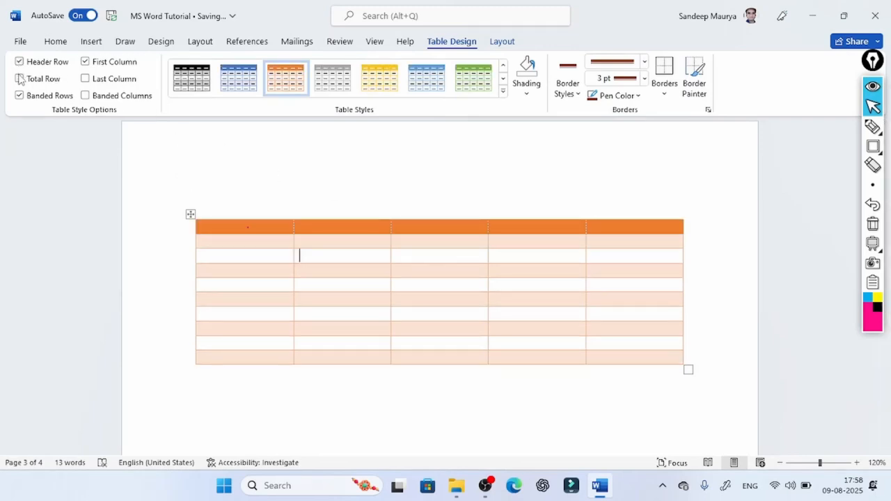
{"action": "left_click", "coordinate": [20, 78]}
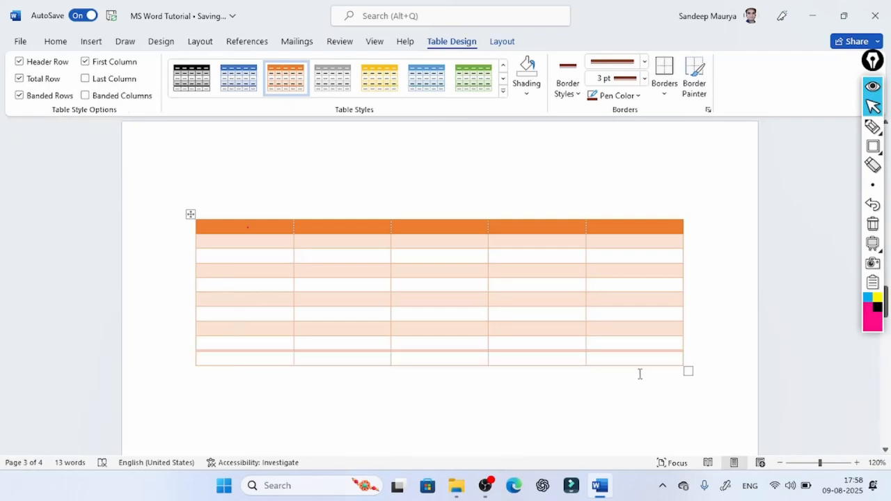
{"action": "left_click", "coordinate": [20, 79]}
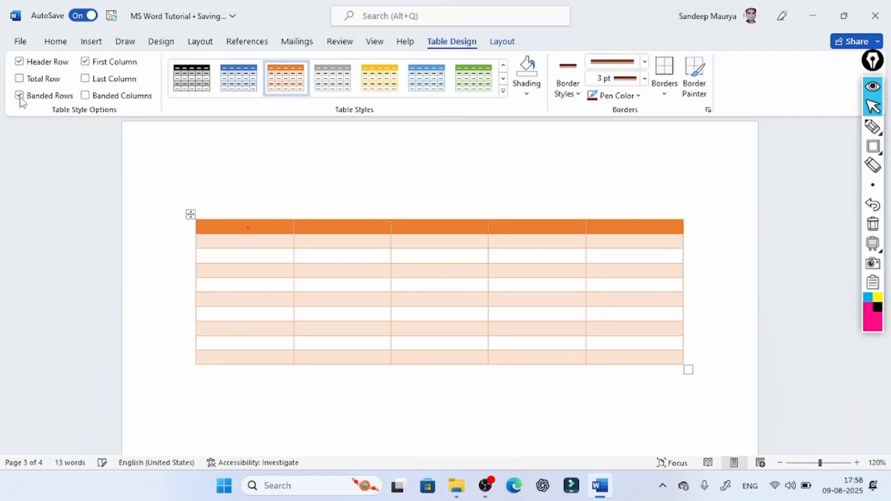
{"action": "left_click", "coordinate": [20, 96]}
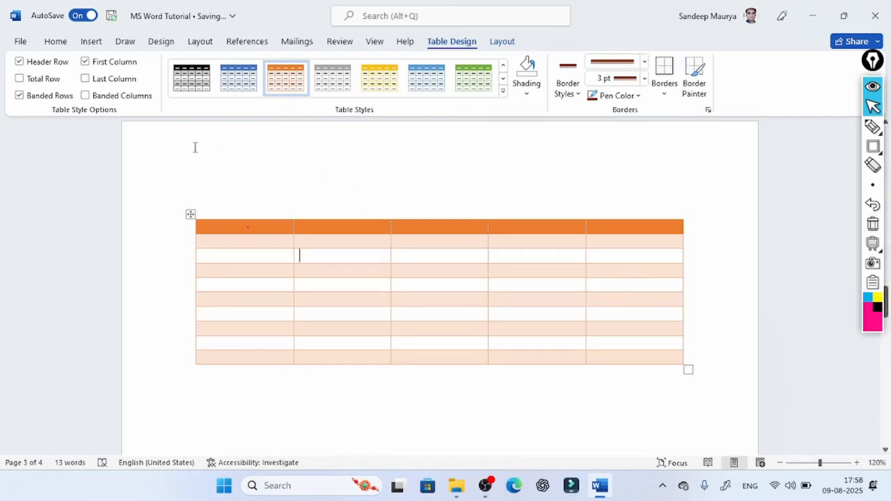
- Turn on Banded Columns and try the grey and black styles from the last row of List Tables on the 5-column table
{"action": "left_click", "coordinate": [85, 63]}
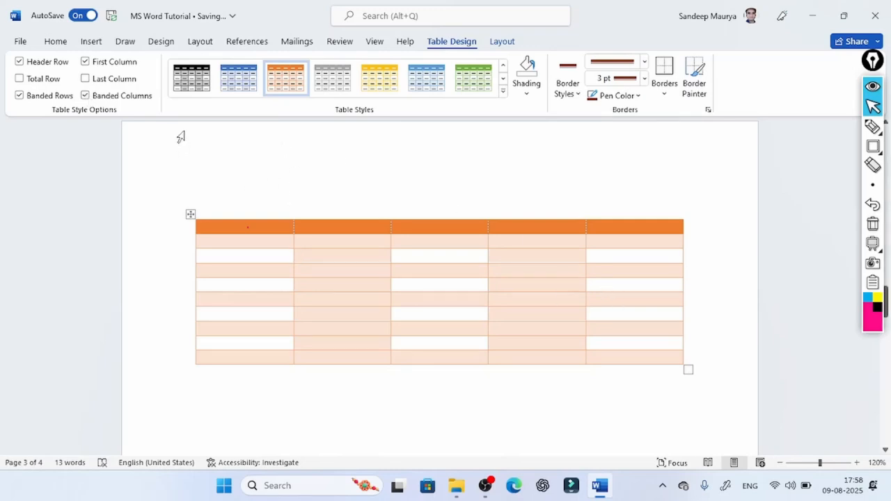
{"action": "left_click", "coordinate": [503, 91]}
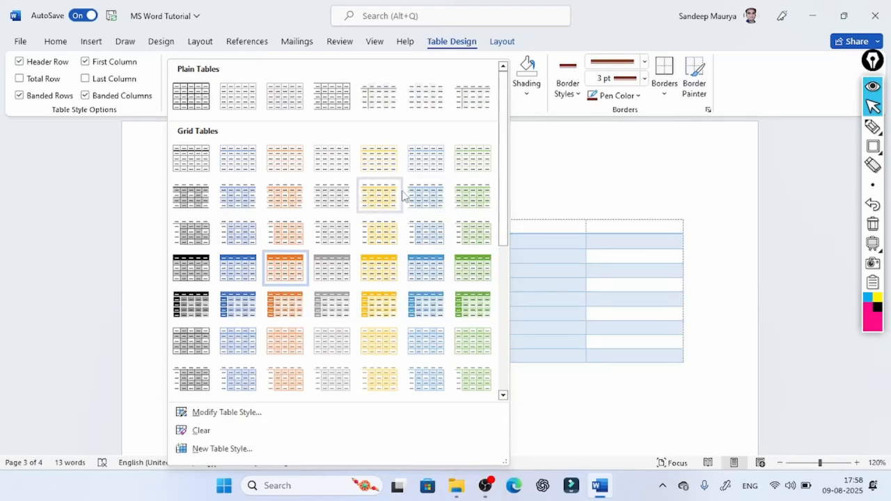
{"action": "scroll", "coordinate": [285, 338], "scroll_direction": "down", "scroll_amount": 3}
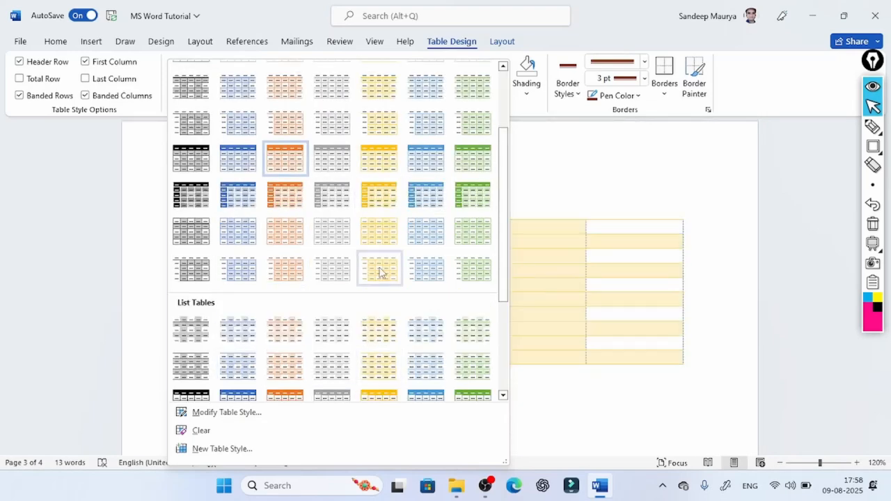
{"action": "scroll", "coordinate": [379, 271], "scroll_direction": "down", "scroll_amount": 5}
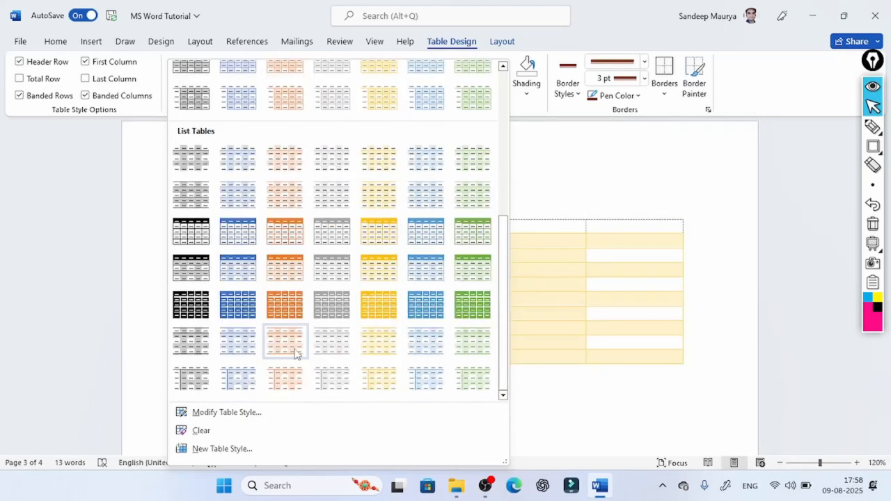
{"action": "left_click", "coordinate": [336, 379]}
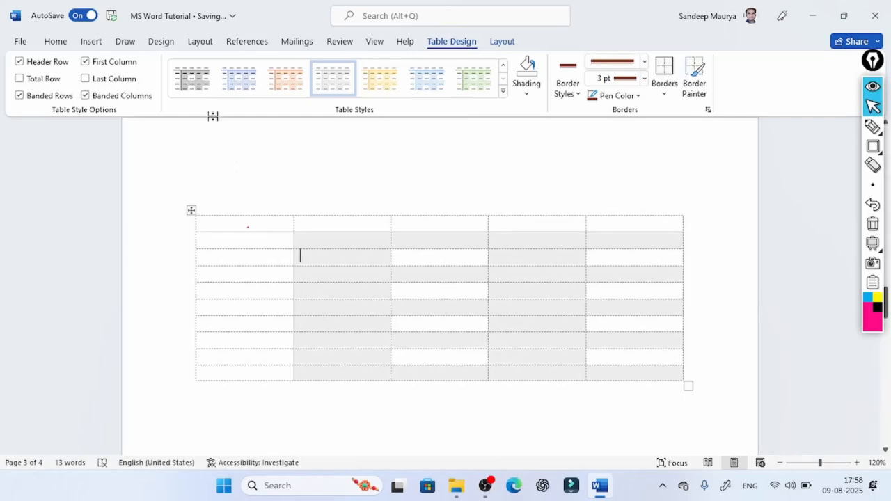
{"action": "left_click", "coordinate": [198, 89]}
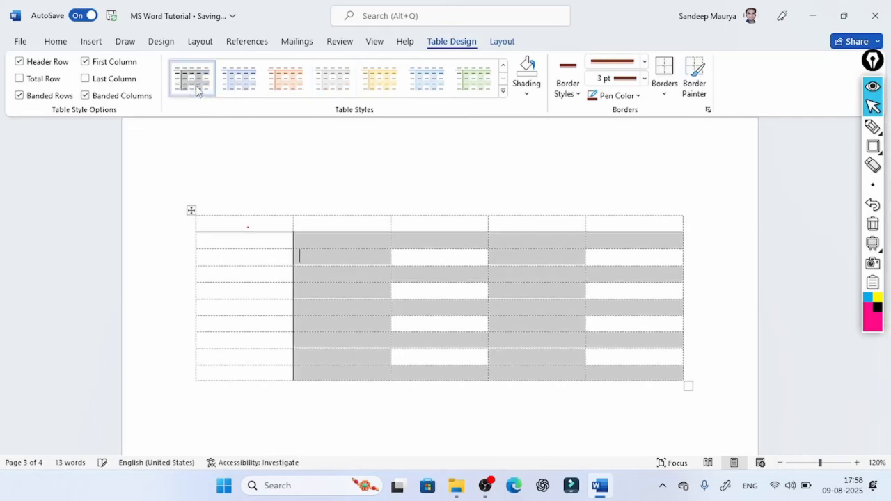
- Turn off the First Column, Header Row, Banded Rows and Banded Columns style options for the table
{"action": "left_click", "coordinate": [85, 62]}
{"action": "left_click", "coordinate": [19, 62]}
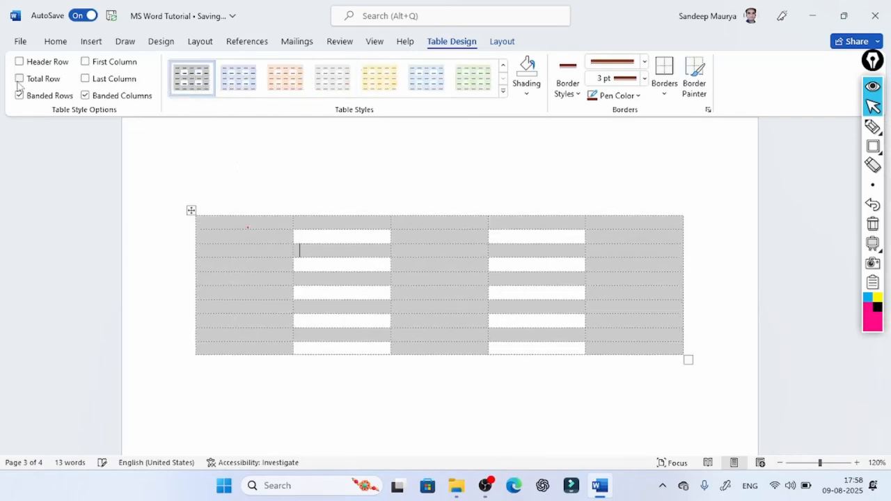
{"action": "left_click", "coordinate": [19, 95]}
{"action": "left_click", "coordinate": [85, 95]}
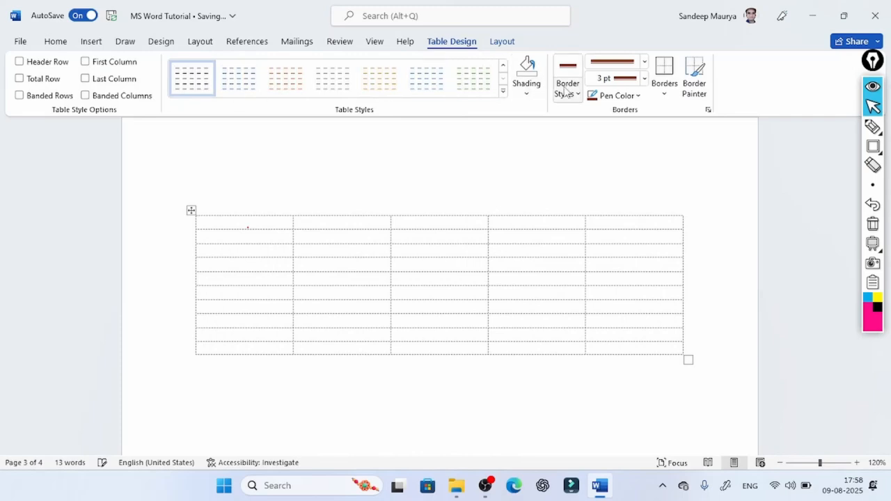
- Apply the black List Tables style that draws a solid outline around the table
{"action": "left_click", "coordinate": [503, 90]}
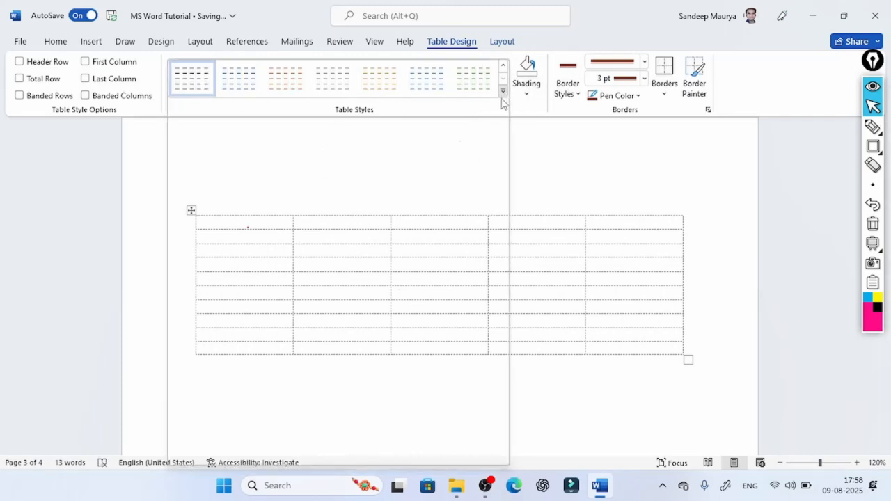
{"action": "scroll", "coordinate": [320, 358], "scroll_direction": "down", "scroll_amount": 1}
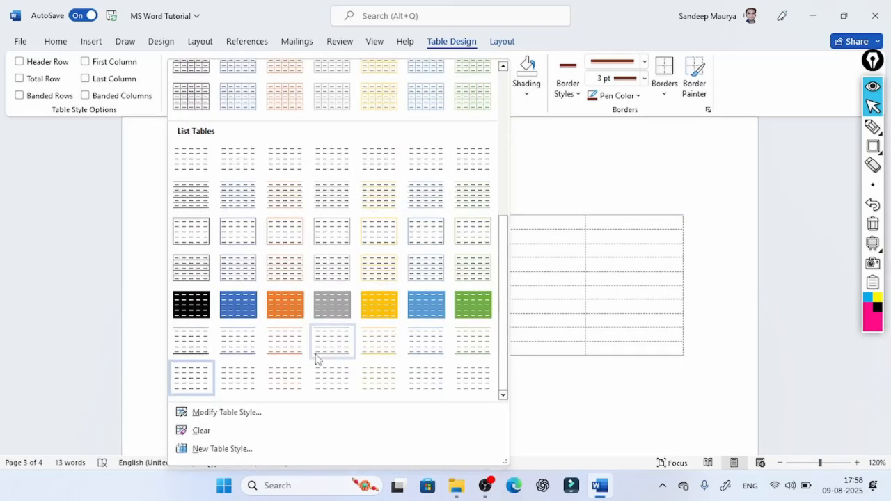
{"action": "left_click", "coordinate": [200, 239]}
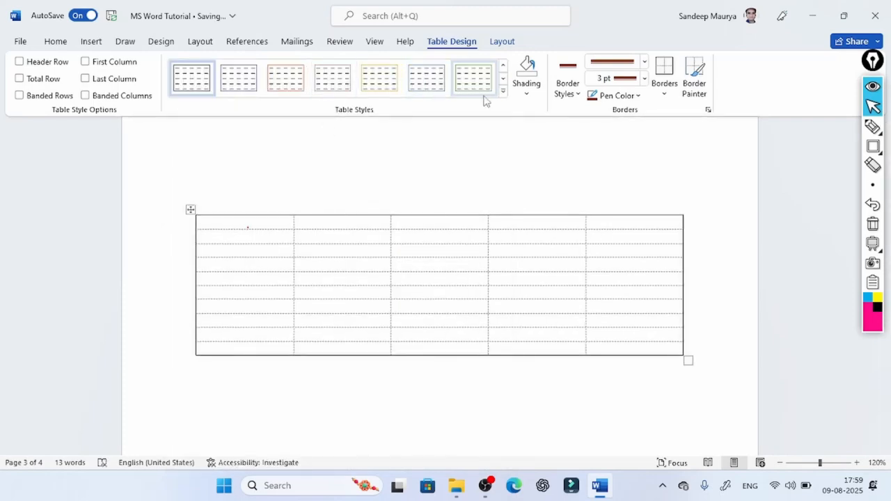
- Apply the gold Grid Tables style with thin gold lines around every cell to the table
{"action": "left_click", "coordinate": [503, 92]}
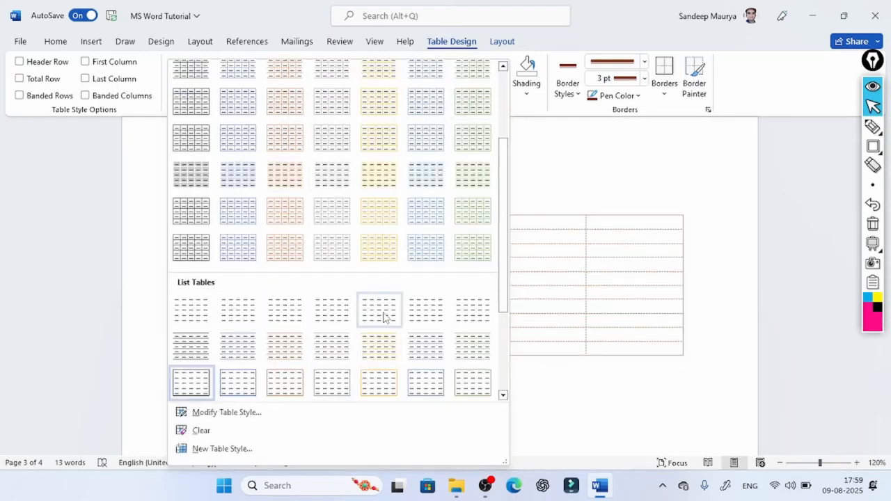
{"action": "scroll", "coordinate": [400, 209], "scroll_direction": "up", "scroll_amount": 5}
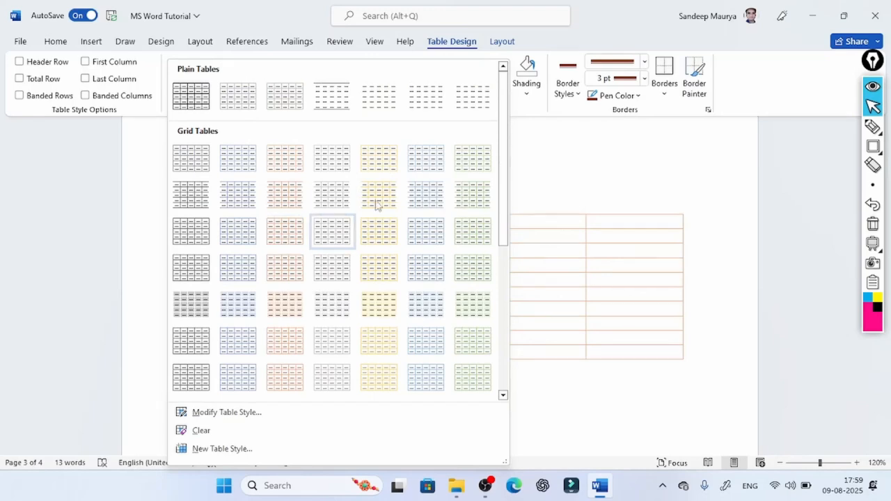
{"action": "left_click", "coordinate": [383, 356]}
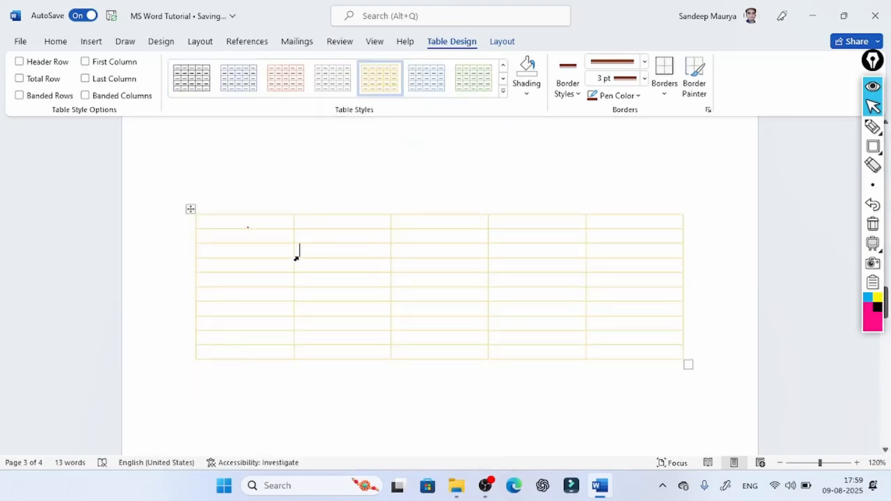
- Shade all cells of the table's first row with a light green theme colour
{"action": "left_click_drag", "start_coordinate": [211, 212], "coordinate": [327, 219]}
{"action": "left_click", "coordinate": [485, 245]}
{"action": "left_click", "coordinate": [444, 335]}
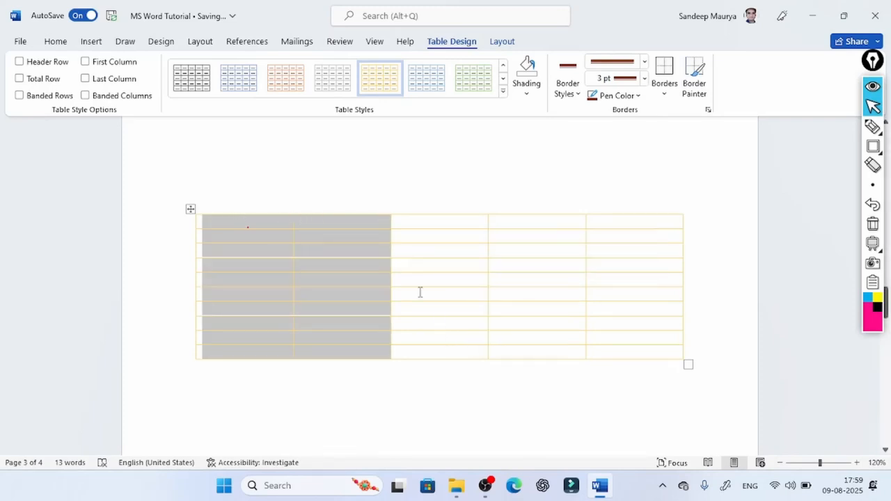
{"action": "left_click", "coordinate": [227, 229]}
{"action": "left_click_drag", "start_coordinate": [229, 223], "coordinate": [620, 223]}
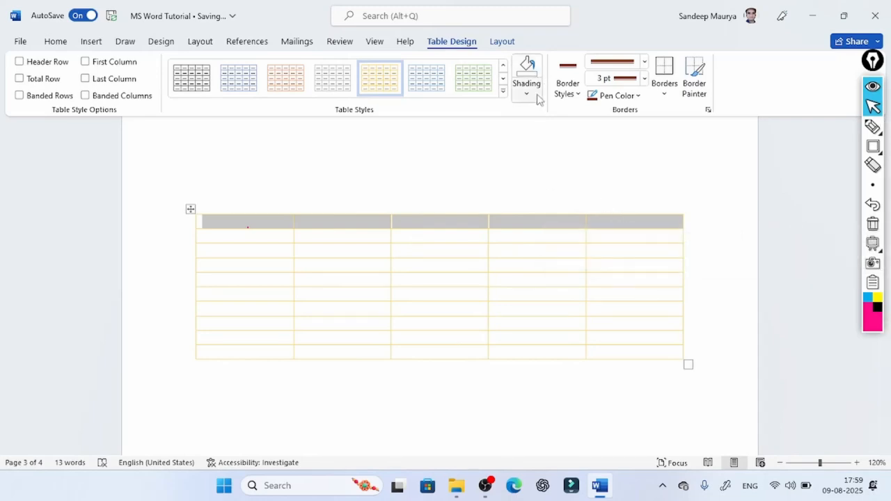
{"action": "left_click", "coordinate": [532, 98]}
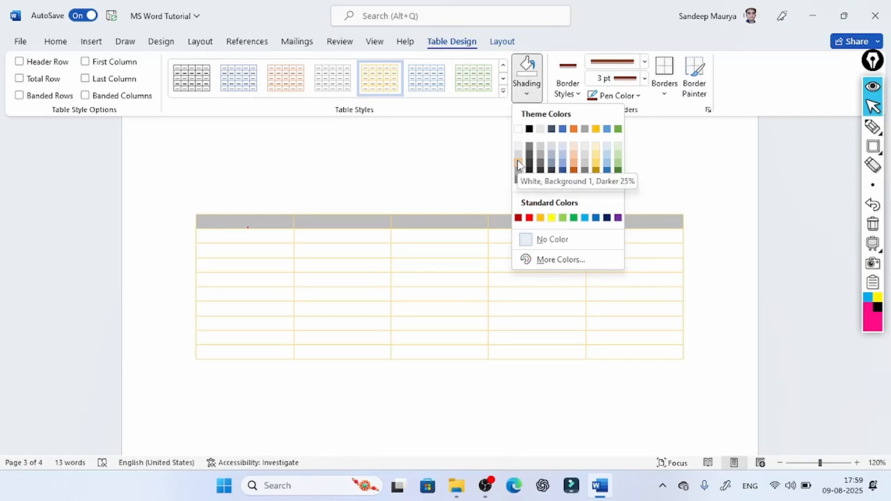
{"action": "left_click", "coordinate": [617, 157]}
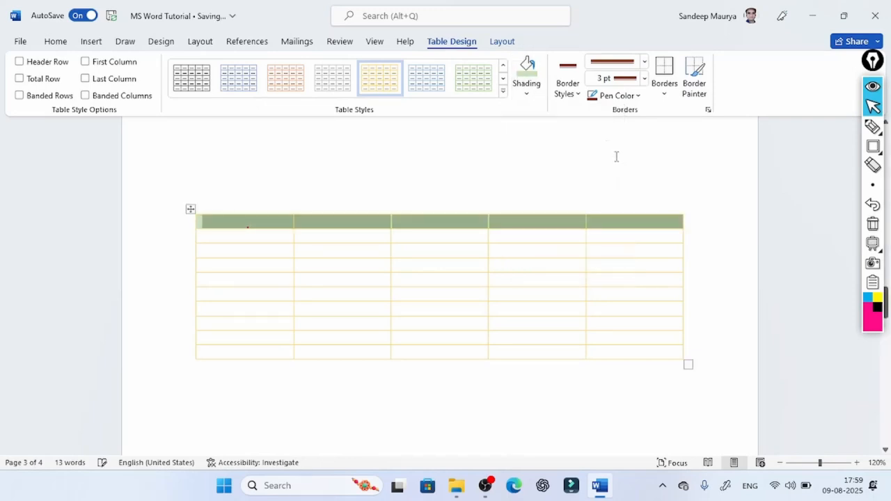
{"action": "left_click", "coordinate": [383, 277]}
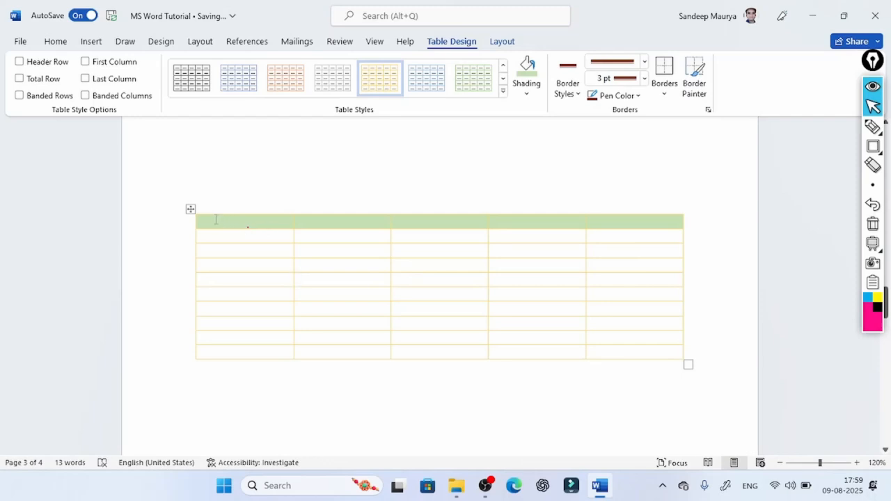
- Paint the table's top edge with the recently used thick green 6 pt border style
{"action": "left_click_drag", "start_coordinate": [216, 219], "coordinate": [661, 221]}
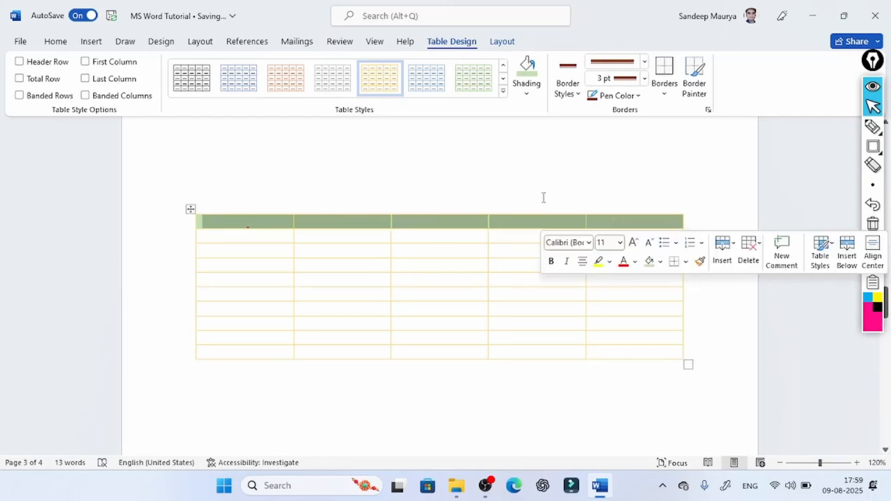
{"action": "left_click", "coordinate": [576, 93]}
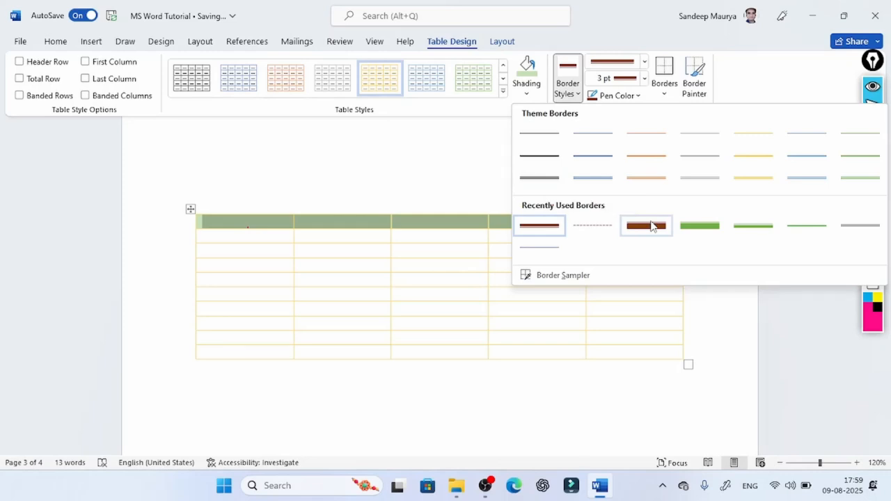
{"action": "left_click", "coordinate": [697, 229]}
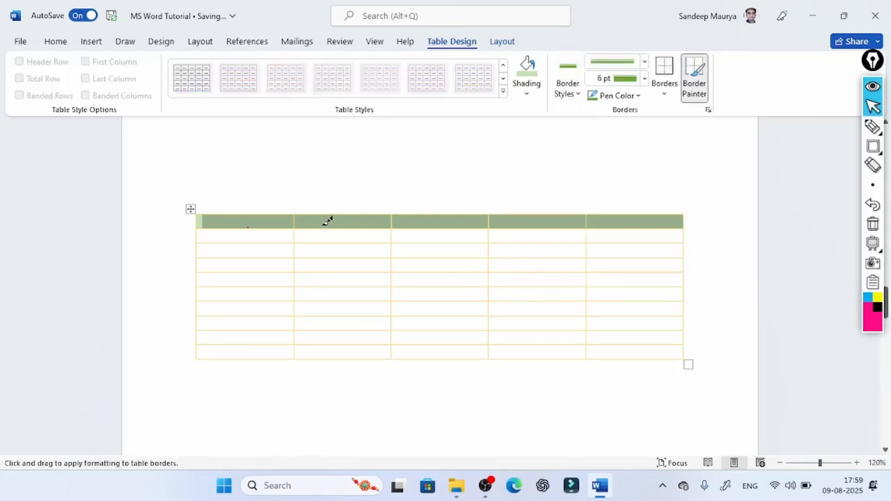
{"action": "mouse_move", "coordinate": [209, 209]}
{"action": "left_mouse_down"}
{"action": "mouse_move", "coordinate": [570, 194]}
{"action": "mouse_move", "coordinate": [627, 207]}
{"action": "left_mouse_up"}
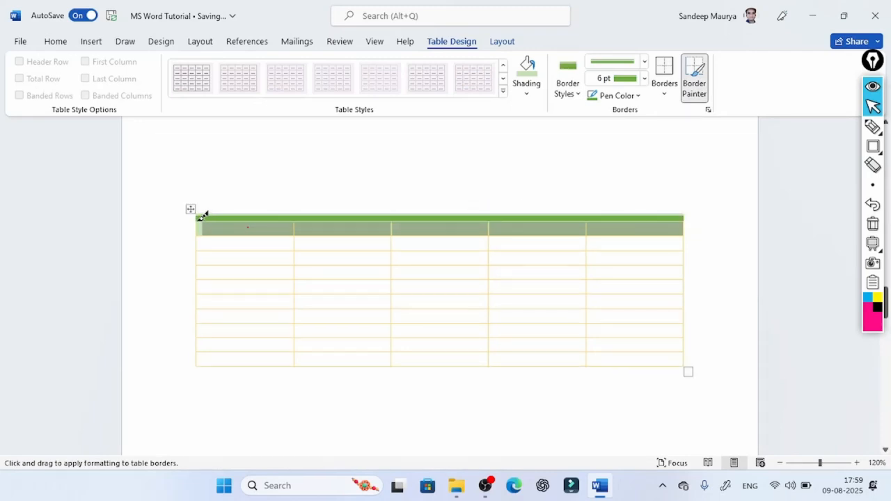
- Paint the line beneath the first row with the blue double ½ pt theme border style
{"action": "left_click", "coordinate": [575, 93]}
{"action": "left_click", "coordinate": [596, 178]}
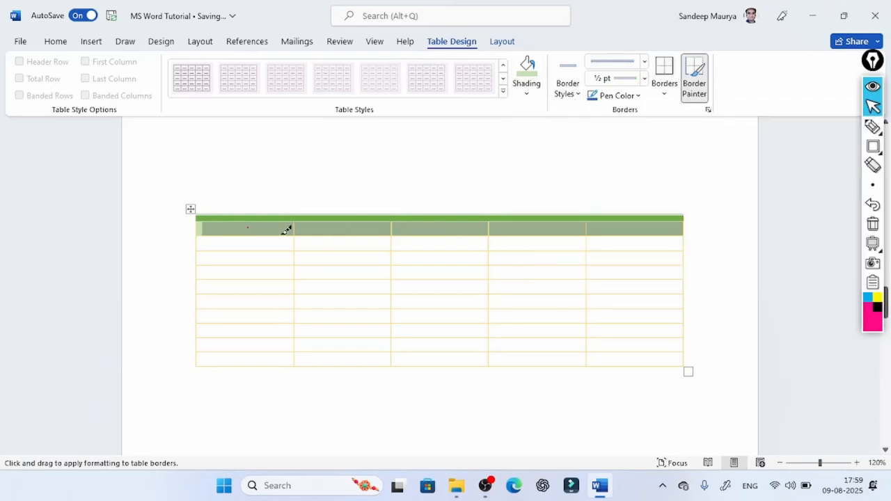
{"action": "left_click_drag", "start_coordinate": [204, 229], "coordinate": [639, 230]}
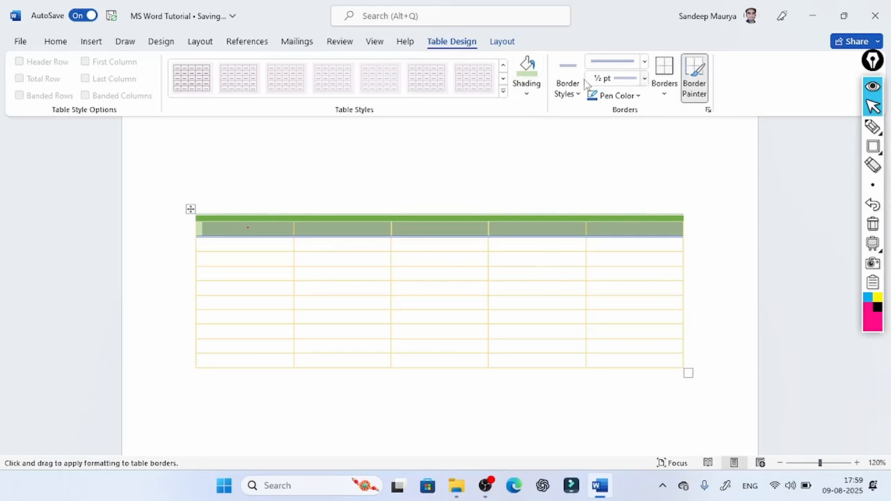
- Paint the table's left edge with a blue 3 pt thick-and-thin line style
{"action": "left_click", "coordinate": [644, 63]}
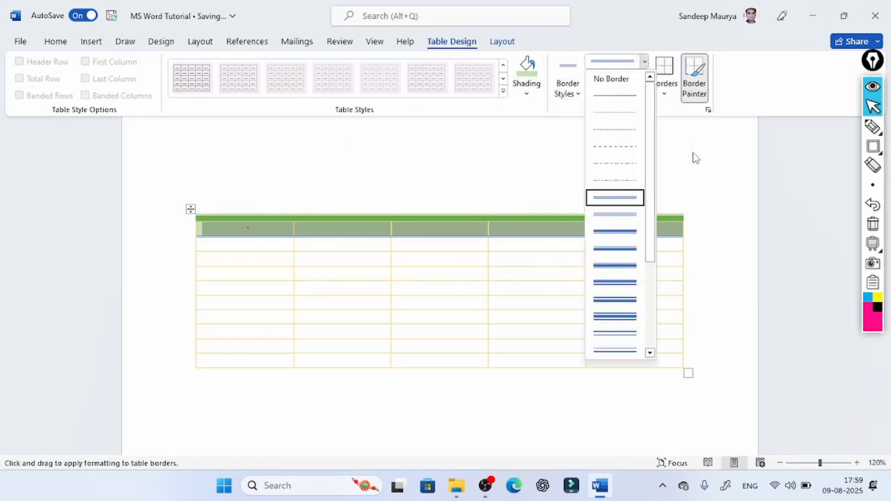
{"action": "left_click", "coordinate": [619, 252]}
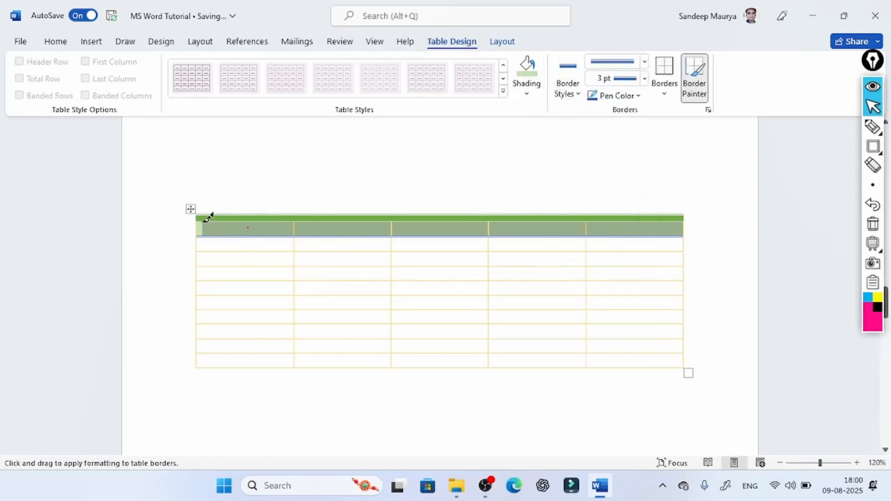
{"action": "left_click_drag", "start_coordinate": [201, 215], "coordinate": [197, 364]}
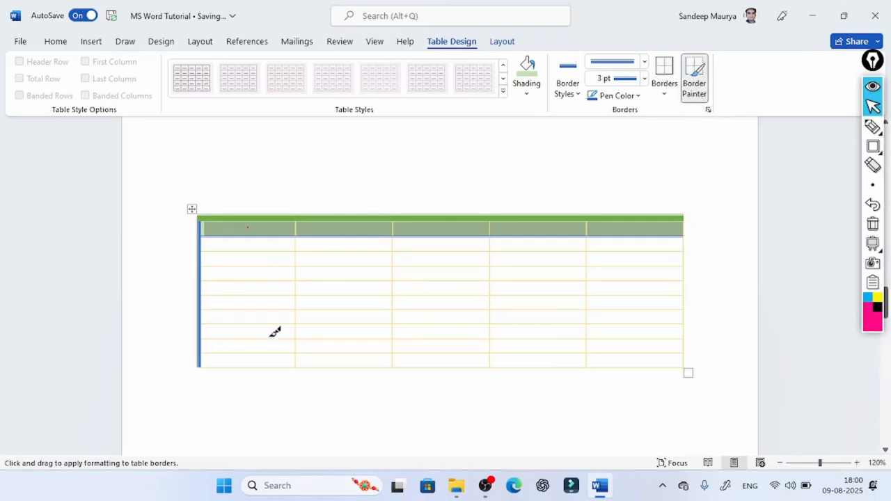
- Set the border weight to 1 ½ pt and paint the table's bottom edge in blue
{"action": "left_click", "coordinate": [645, 81]}
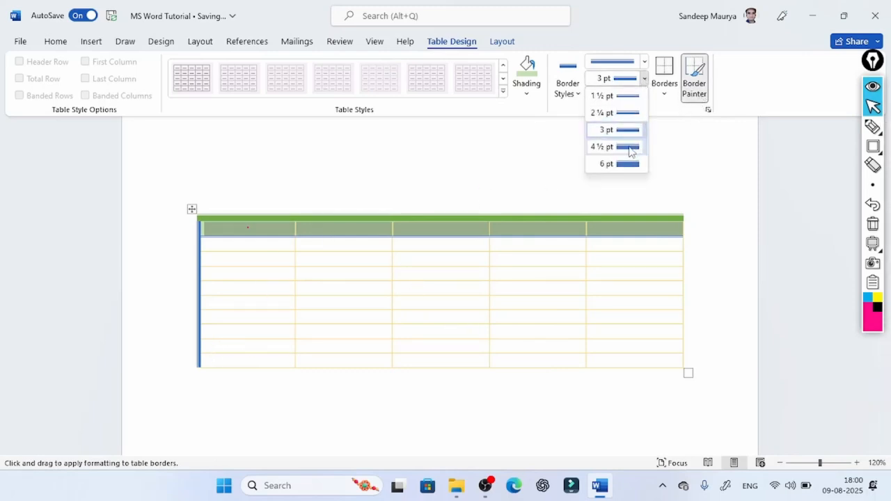
{"action": "left_click", "coordinate": [626, 104]}
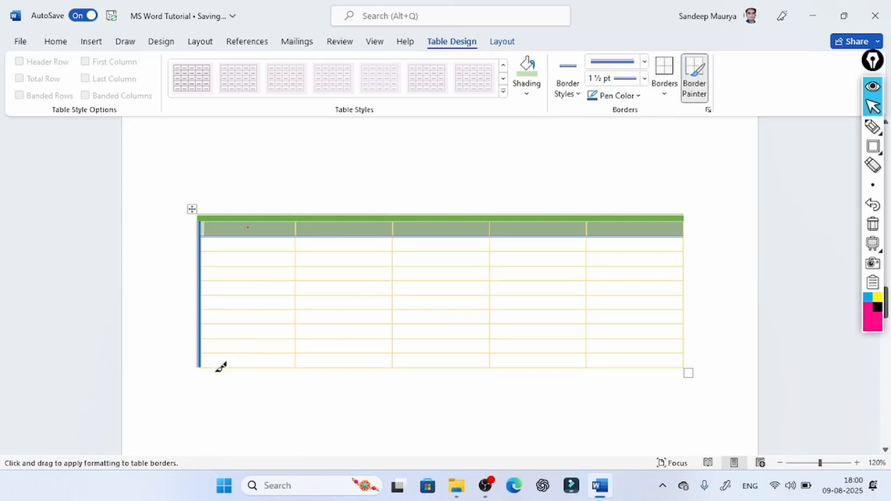
{"action": "mouse_move", "coordinate": [201, 367]}
{"action": "left_mouse_down"}
{"action": "mouse_move", "coordinate": [631, 356]}
{"action": "mouse_move", "coordinate": [683, 333]}
{"action": "left_mouse_up"}
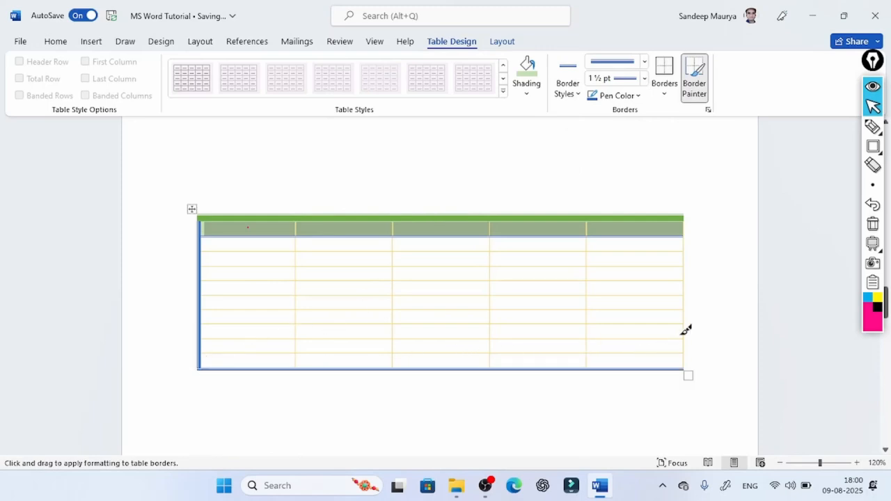
- Paint the table's right edge below the first row with a blue double ½ pt line
{"action": "left_click", "coordinate": [643, 62]}
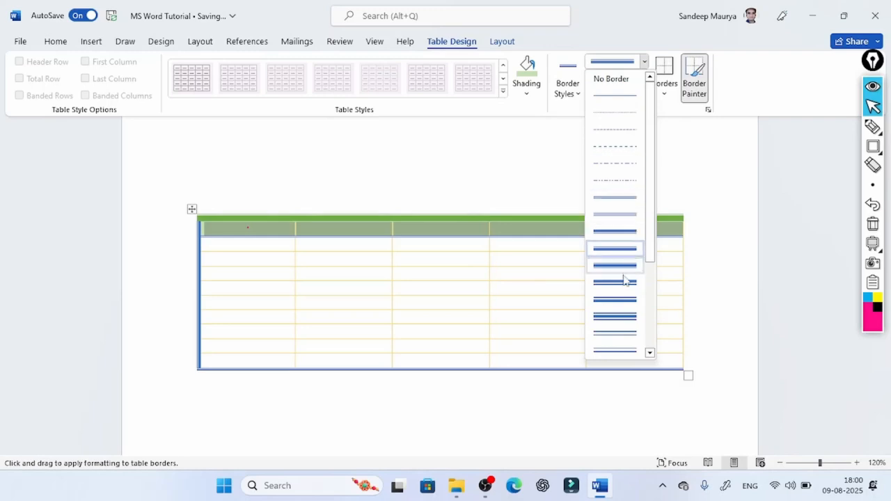
{"action": "left_click", "coordinate": [619, 205]}
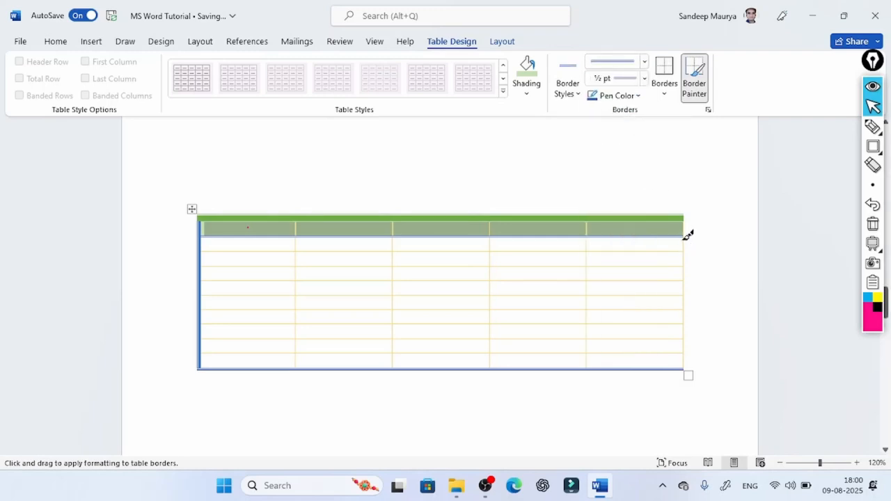
{"action": "left_click_drag", "start_coordinate": [686, 235], "coordinate": [686, 358]}
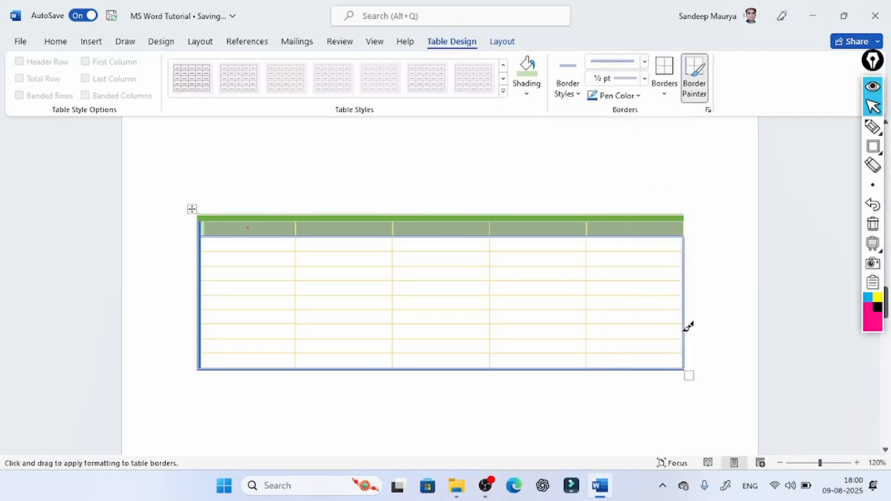
- Select the whole table and examine the live previews of the available border options
{"action": "left_click", "coordinate": [665, 96]}
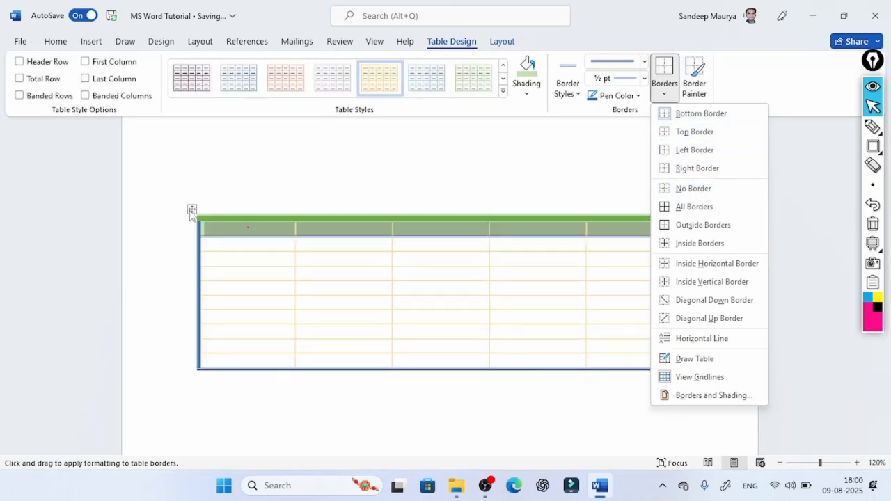
{"action": "left_click", "coordinate": [192, 211]}
{"action": "left_click", "coordinate": [191, 210]}
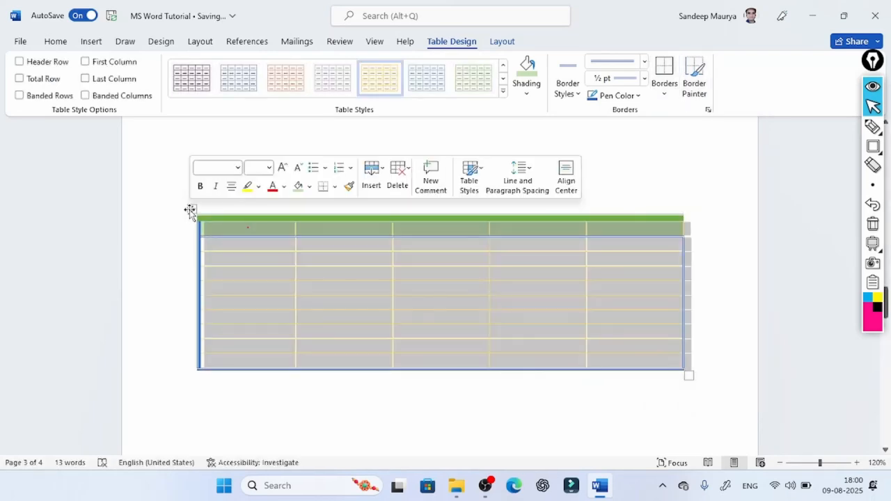
{"action": "left_click", "coordinate": [666, 103]}
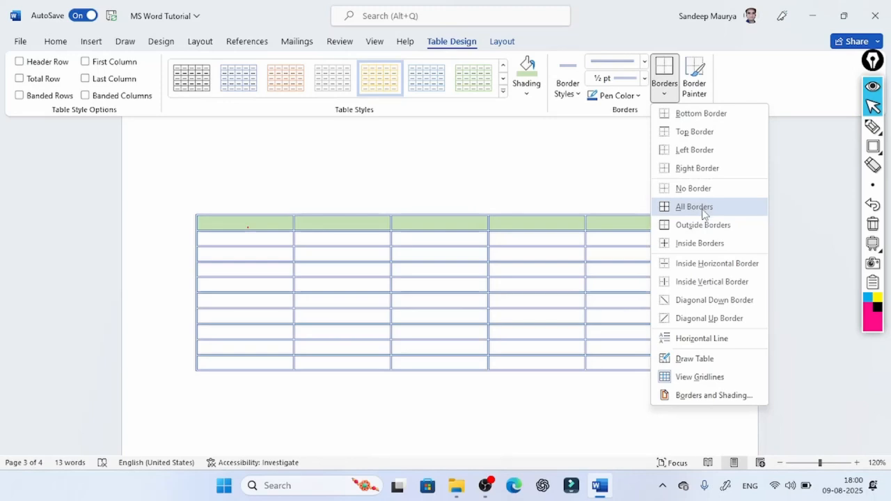
{"action": "left_click", "coordinate": [874, 148]}
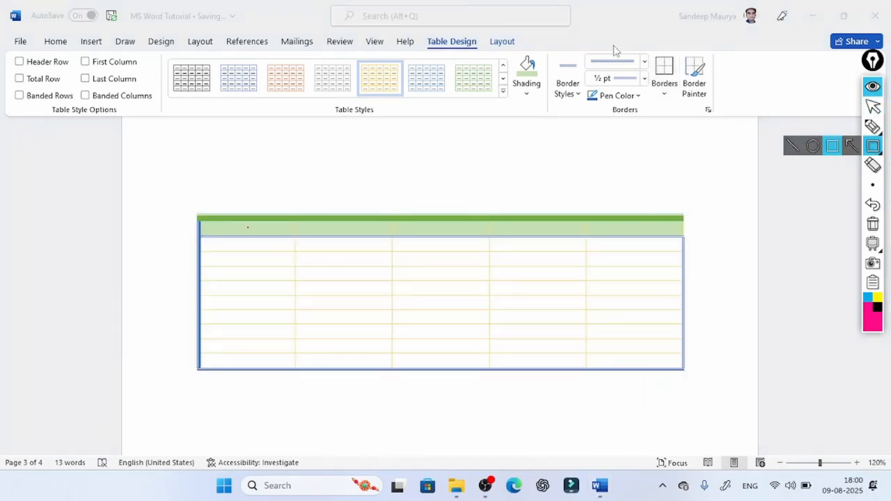
{"action": "left_click_drag", "start_coordinate": [568, 38], "coordinate": [646, 114]}
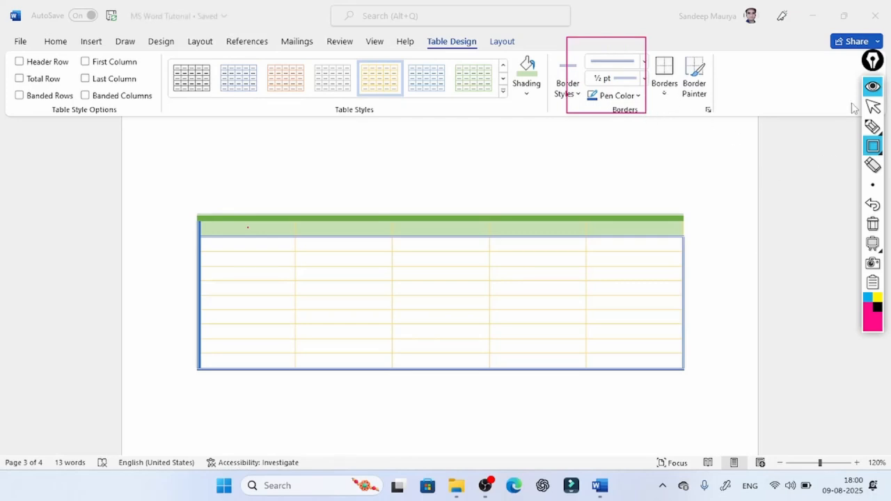
{"action": "left_click", "coordinate": [873, 106]}
{"action": "left_click", "coordinate": [664, 97]}
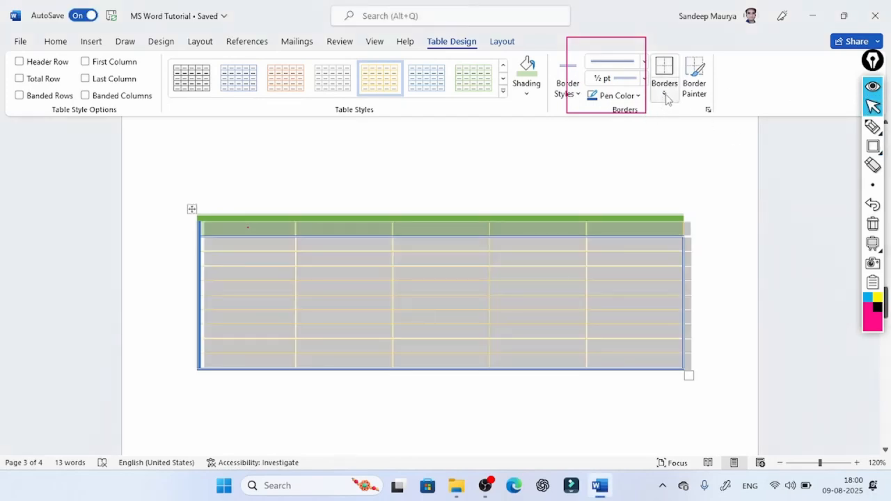
{"action": "left_click", "coordinate": [666, 97]}
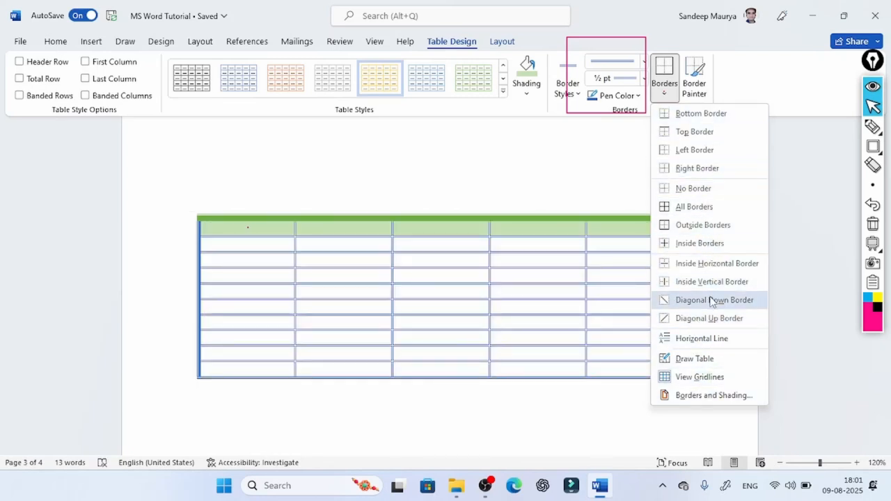
{"action": "key", "text": "Escape"}
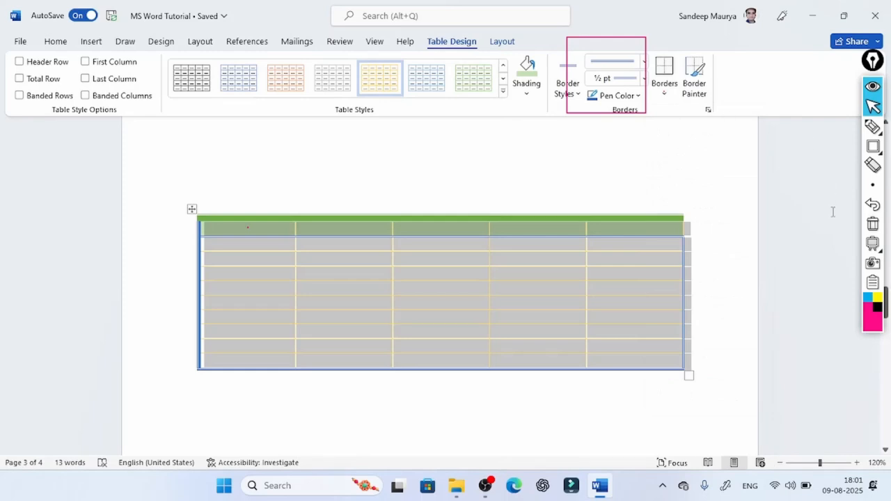
{"action": "left_click", "coordinate": [872, 224]}
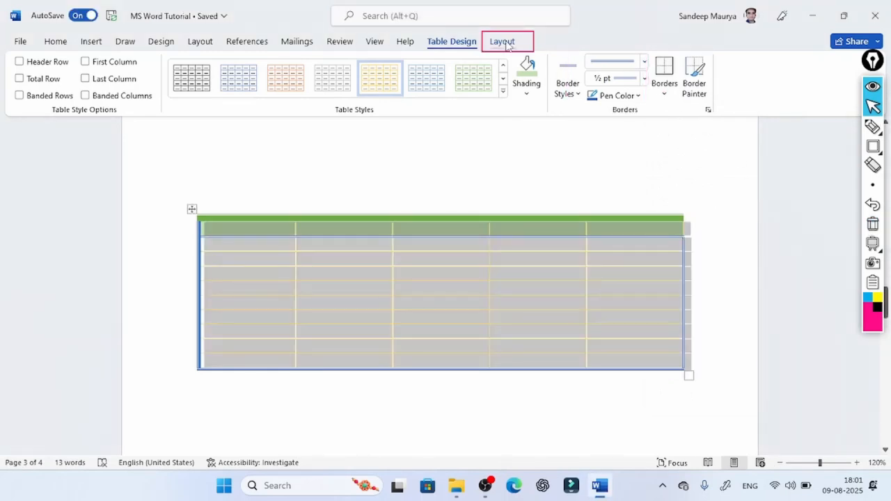
- Place the cursor in the first cell of the third row and select its entire column with Select Column
{"action": "left_click", "coordinate": [507, 45]}
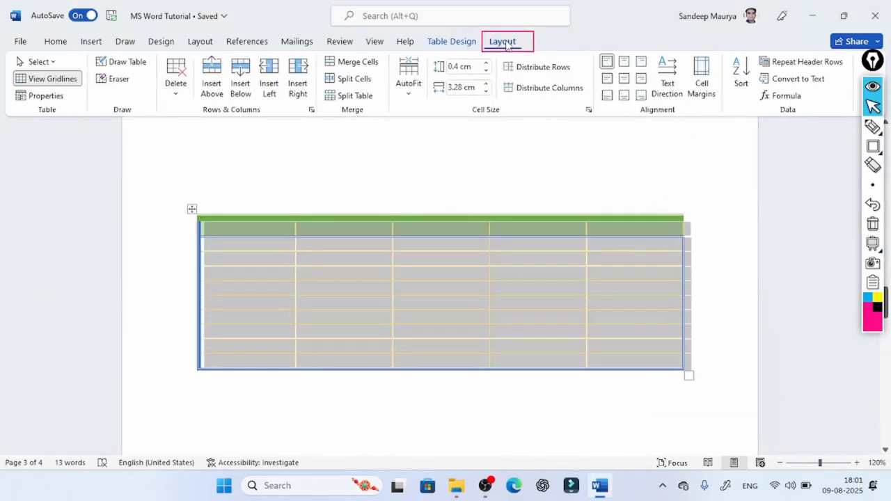
{"action": "left_click", "coordinate": [49, 62]}
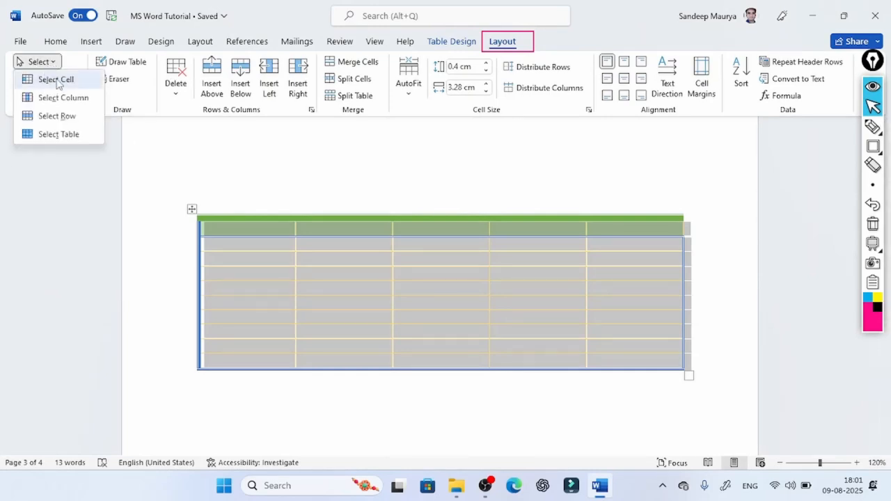
{"action": "left_click", "coordinate": [57, 82]}
{"action": "left_click", "coordinate": [230, 261]}
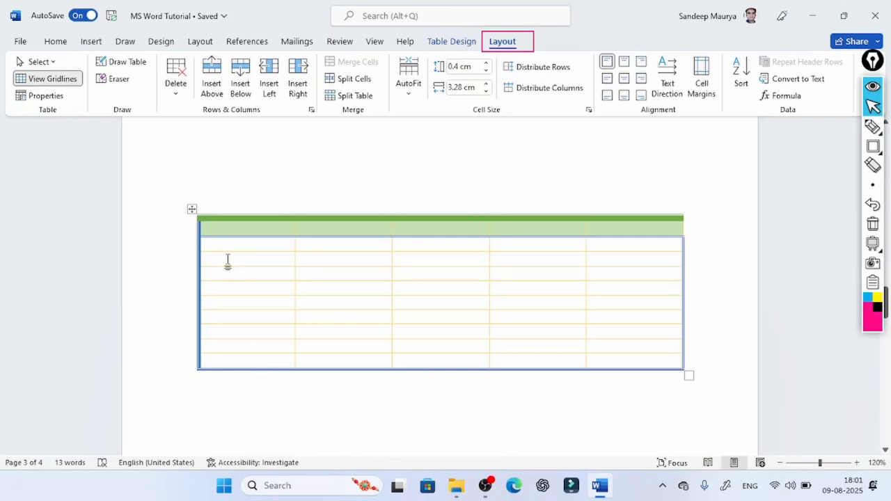
{"action": "left_click", "coordinate": [39, 61]}
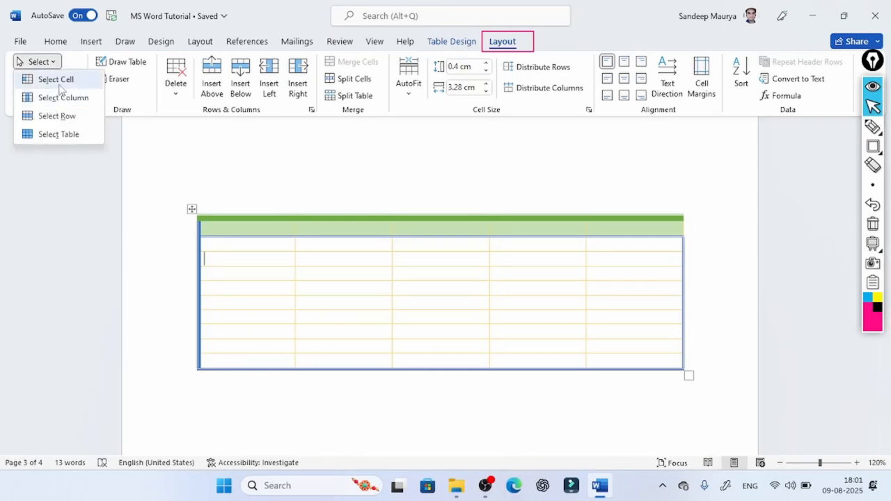
{"action": "left_click", "coordinate": [70, 101]}
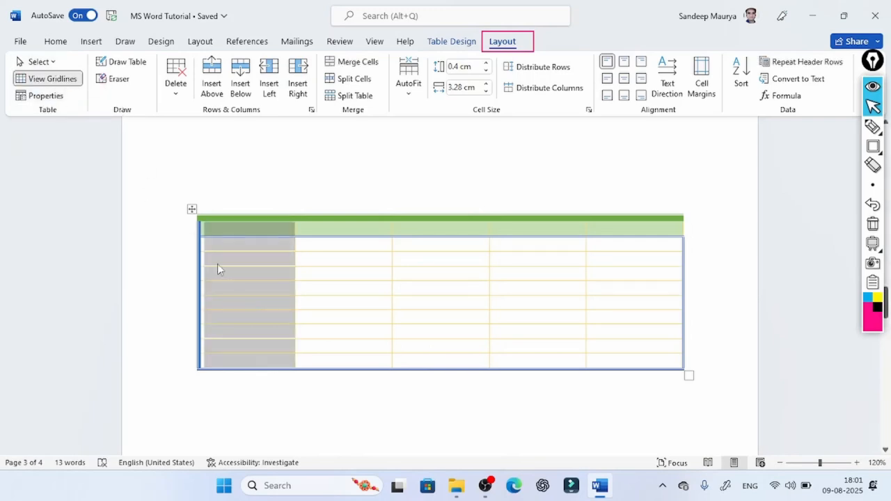
- Clear the column selection and select the table's third row with Select Row
{"action": "left_click", "coordinate": [252, 306]}
{"action": "left_click", "coordinate": [38, 62]}
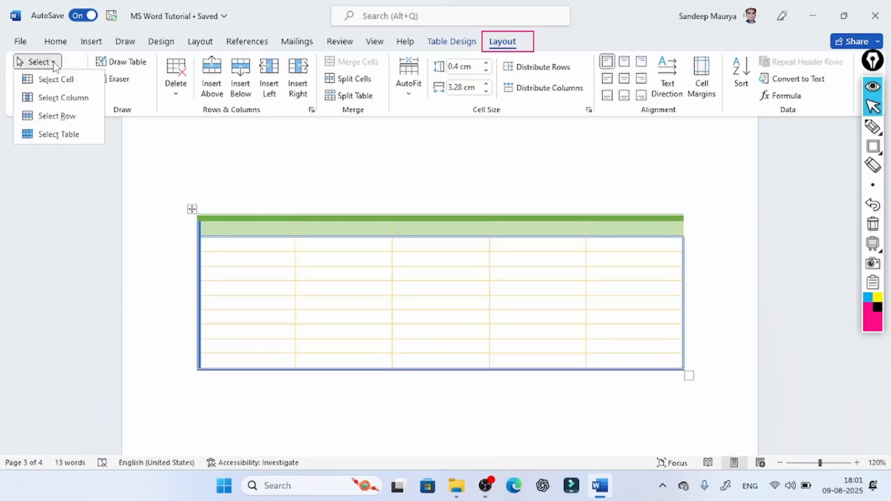
{"action": "left_click", "coordinate": [65, 119]}
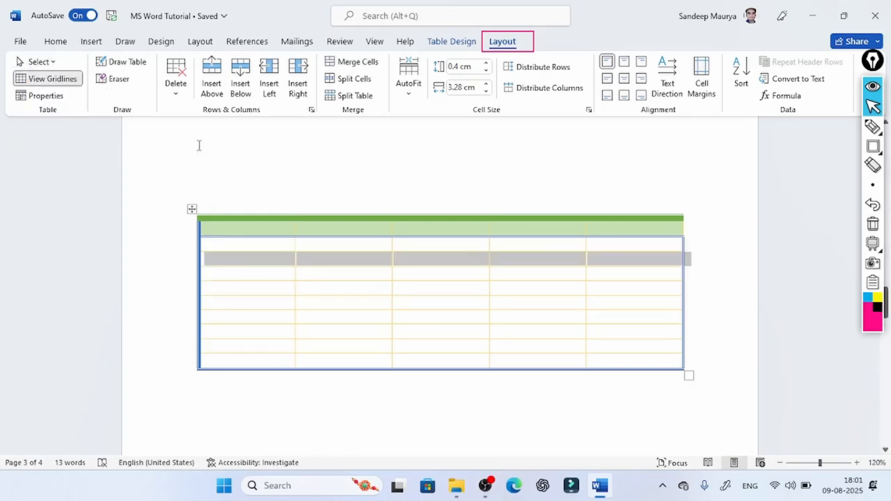
- Select the entire table with Select Table and view its Table Properties
{"action": "left_click", "coordinate": [39, 62]}
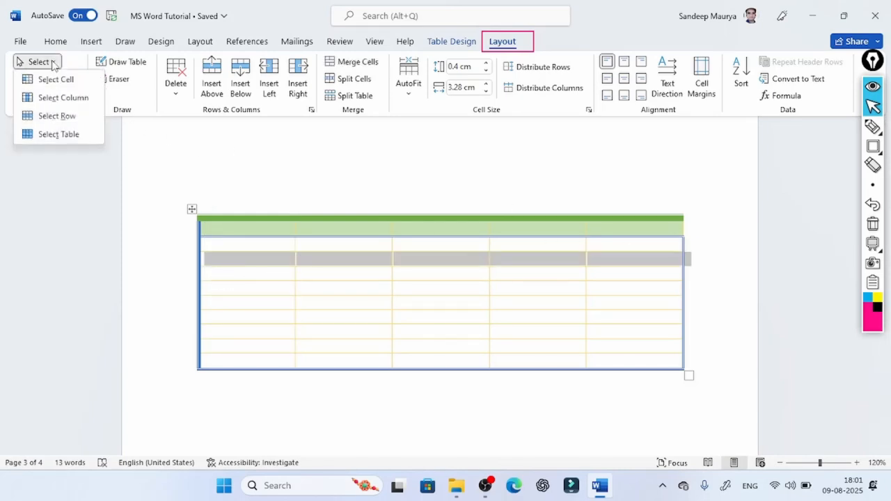
{"action": "left_click", "coordinate": [52, 136]}
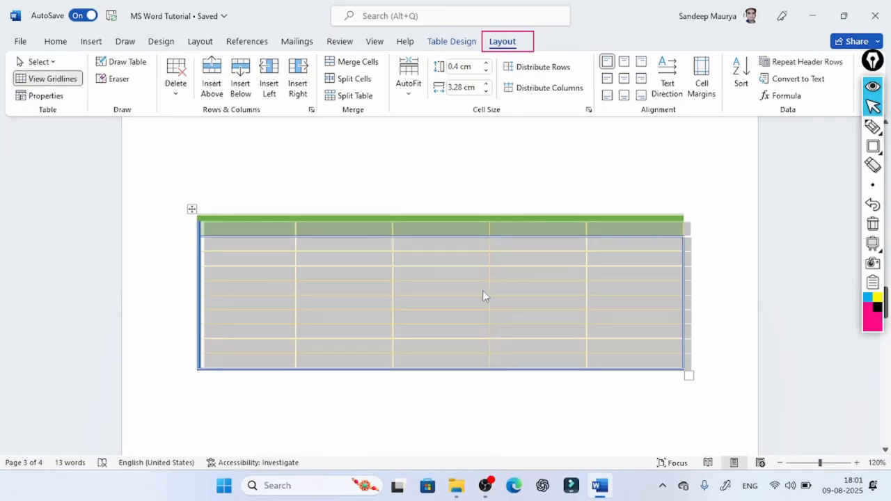
{"action": "left_click", "coordinate": [55, 96]}
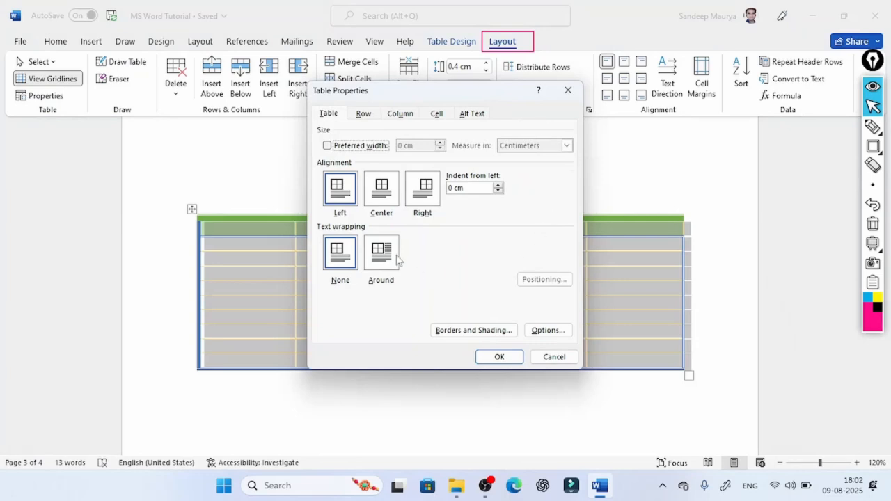
{"action": "left_click", "coordinate": [568, 90]}
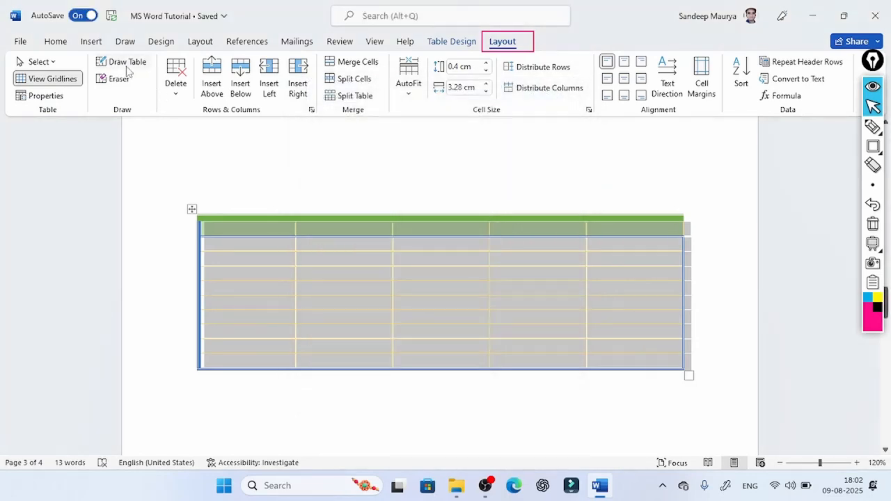
- Draw blue double lines with Draw Table along both sides of the second column and above and below the fourth row
{"action": "left_click", "coordinate": [128, 64]}
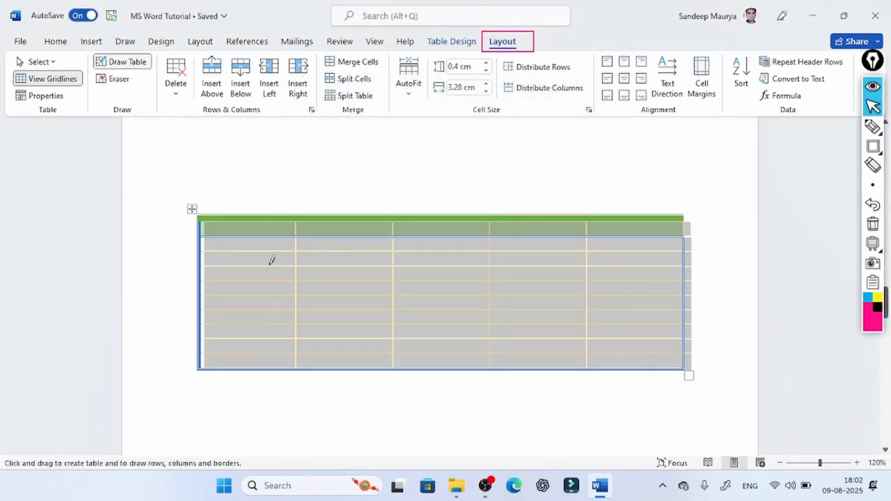
{"action": "left_click_drag", "start_coordinate": [397, 219], "coordinate": [396, 355]}
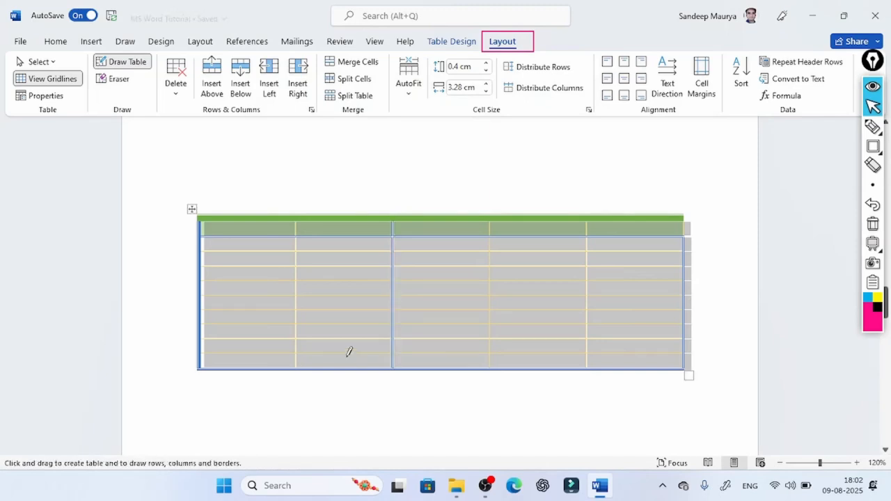
{"action": "left_click", "coordinate": [175, 101]}
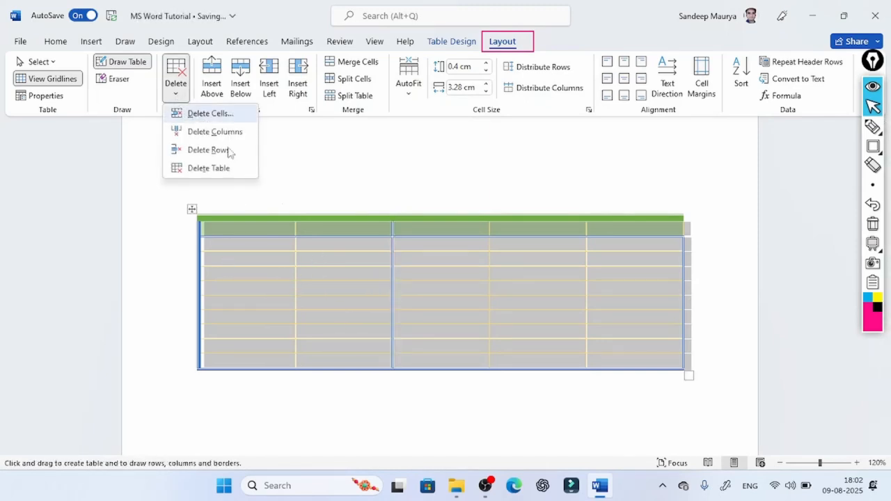
{"action": "left_click", "coordinate": [329, 268]}
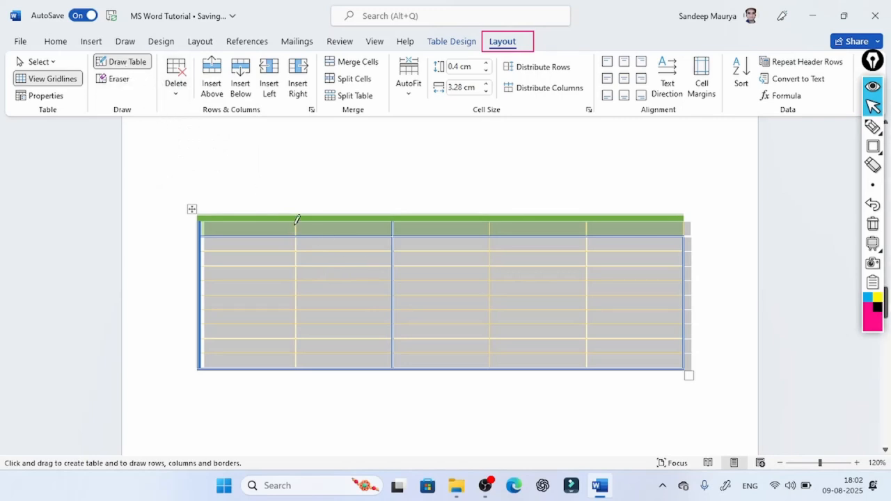
{"action": "left_click_drag", "start_coordinate": [297, 213], "coordinate": [301, 367]}
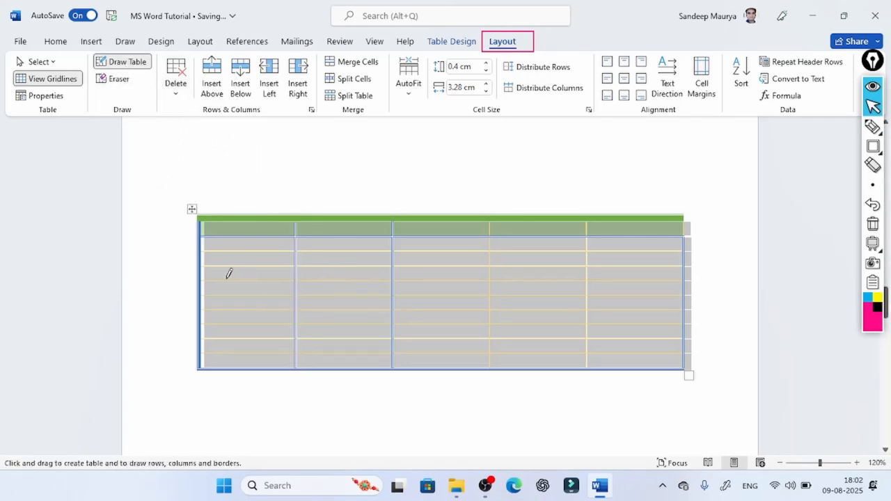
{"action": "mouse_move", "coordinate": [214, 280]}
{"action": "left_mouse_down"}
{"action": "mouse_move", "coordinate": [654, 276]}
{"action": "mouse_move", "coordinate": [590, 262]}
{"action": "mouse_move", "coordinate": [694, 260]}
{"action": "left_mouse_up"}
{"action": "key", "text": "Escape"}
- Delete the second cell of the fourth row, shifting the remaining cells left
{"action": "left_click", "coordinate": [338, 276]}
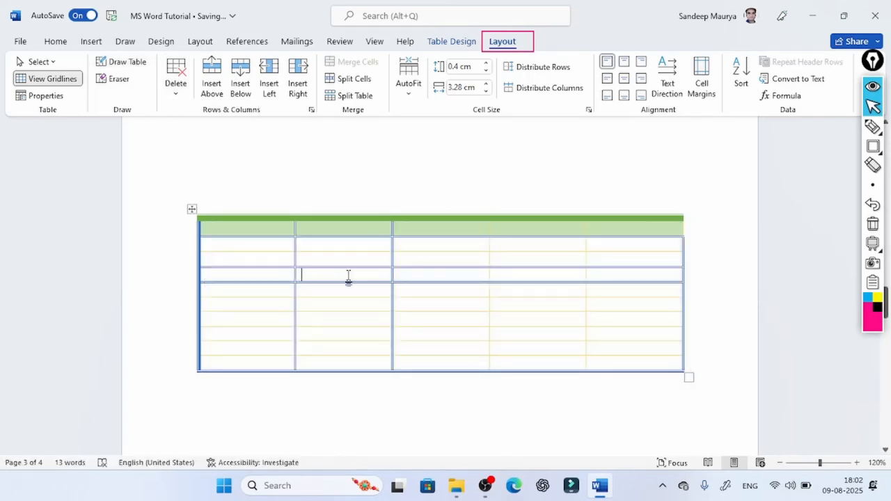
{"action": "left_click", "coordinate": [179, 94]}
{"action": "left_click", "coordinate": [209, 133]}
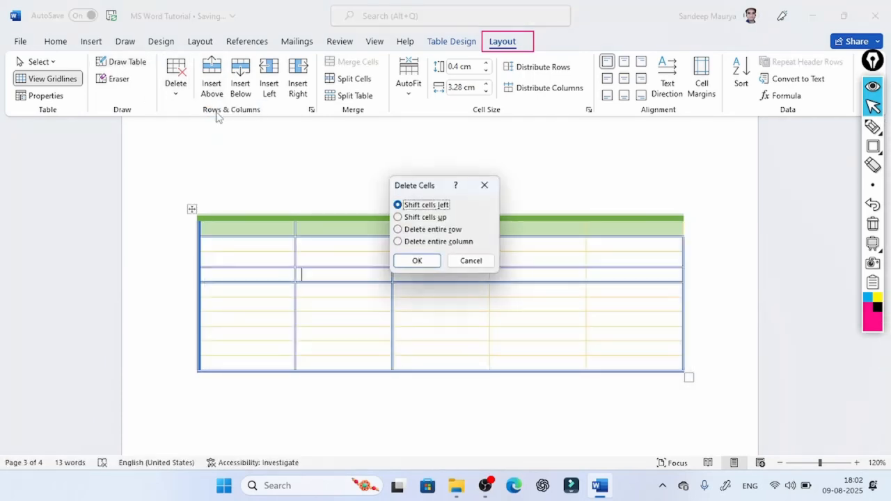
{"action": "left_click", "coordinate": [416, 262]}
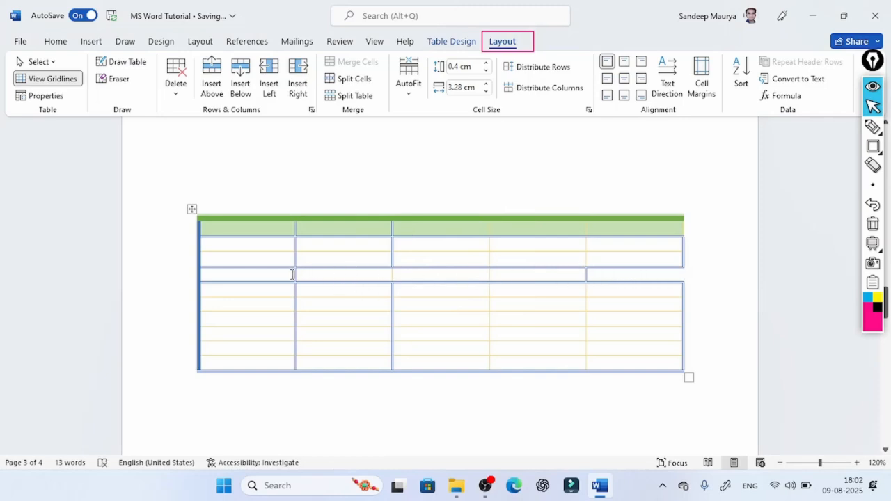
- Delete the current second cell of the fourth row, shifting the cells below it up
{"action": "left_click", "coordinate": [175, 98]}
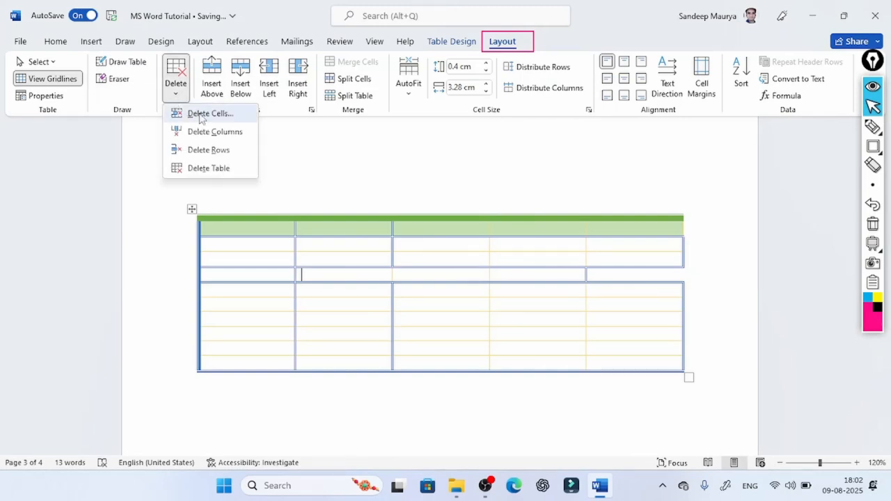
{"action": "left_click", "coordinate": [202, 116]}
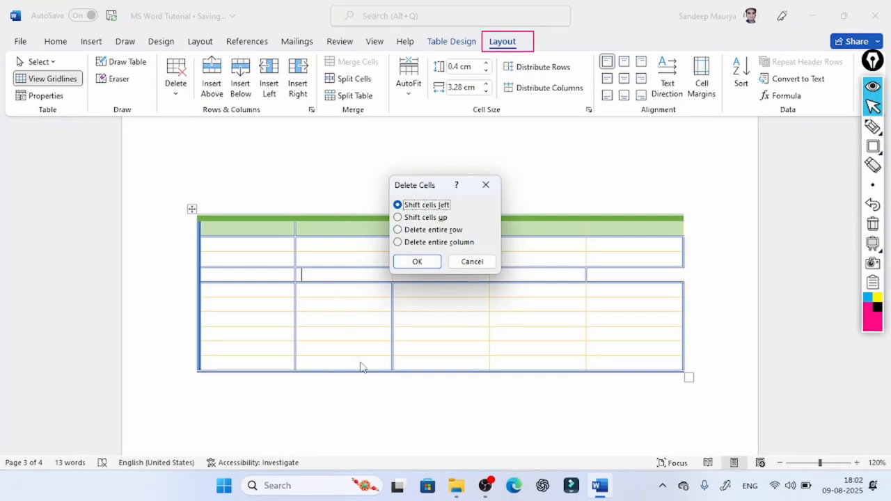
{"action": "left_click", "coordinate": [428, 218]}
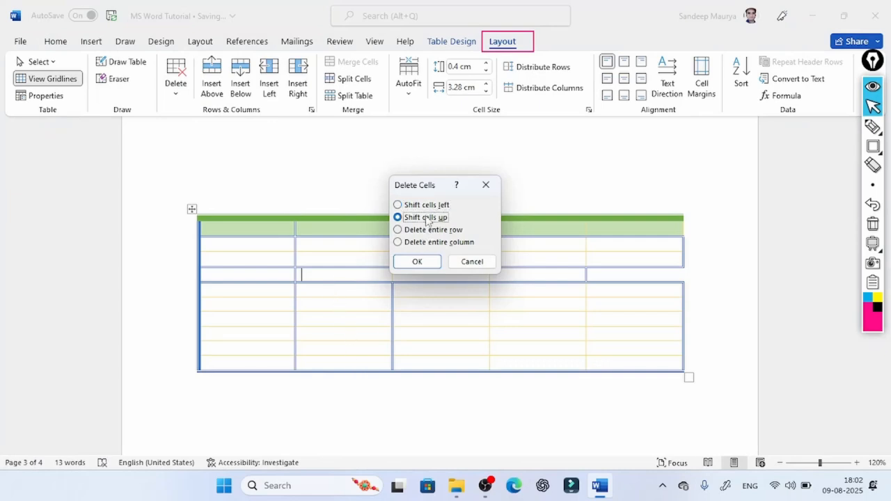
{"action": "left_click", "coordinate": [417, 261]}
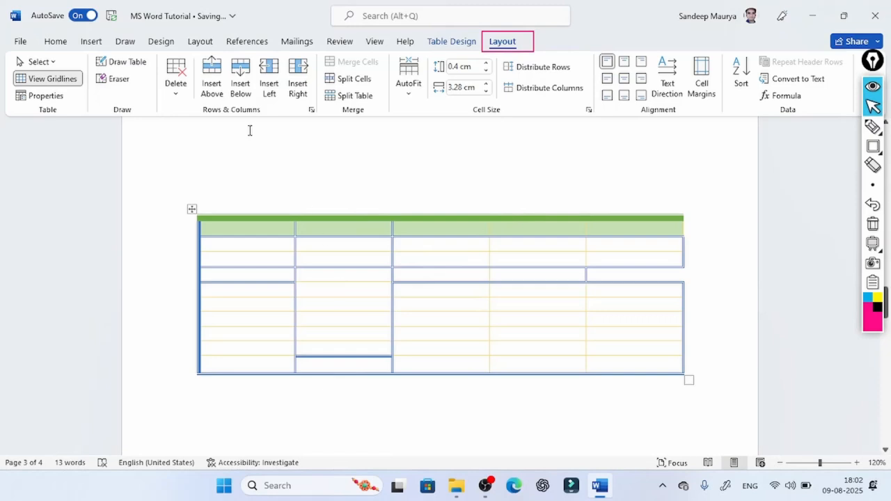
- Delete the table's second column
{"action": "left_click", "coordinate": [175, 91]}
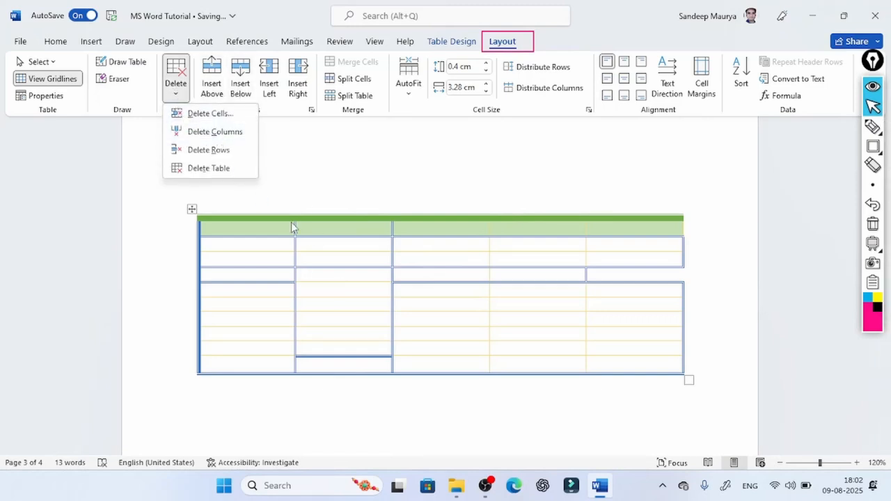
{"action": "left_click", "coordinate": [335, 264]}
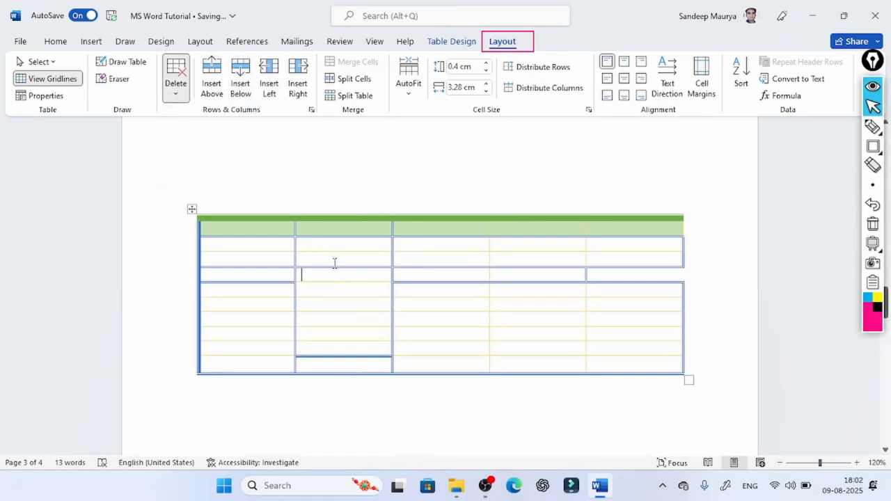
{"action": "left_click", "coordinate": [175, 85]}
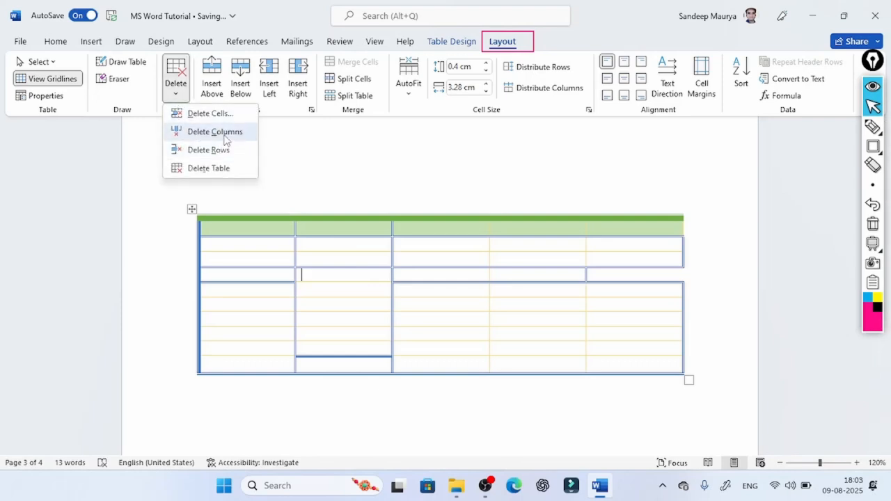
{"action": "left_click", "coordinate": [224, 132]}
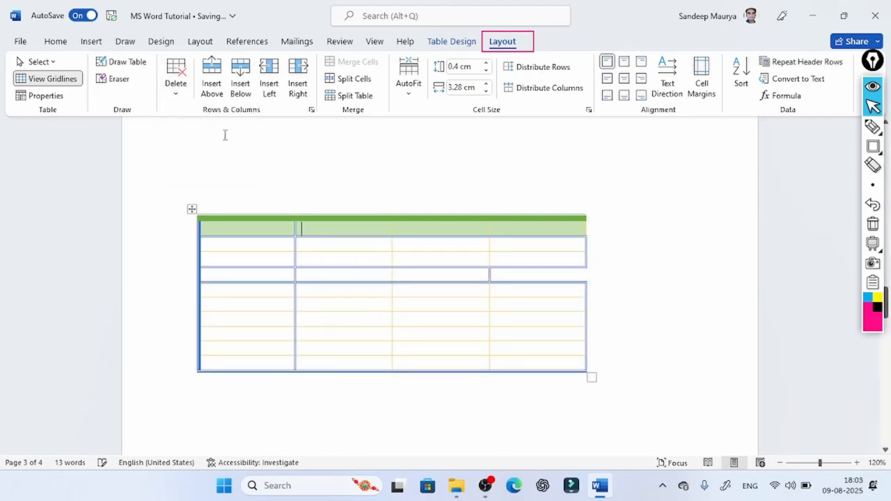
- Delete the table's fourth row, the one whose last cell is missing
{"action": "left_click", "coordinate": [261, 277]}
{"action": "left_click", "coordinate": [183, 96]}
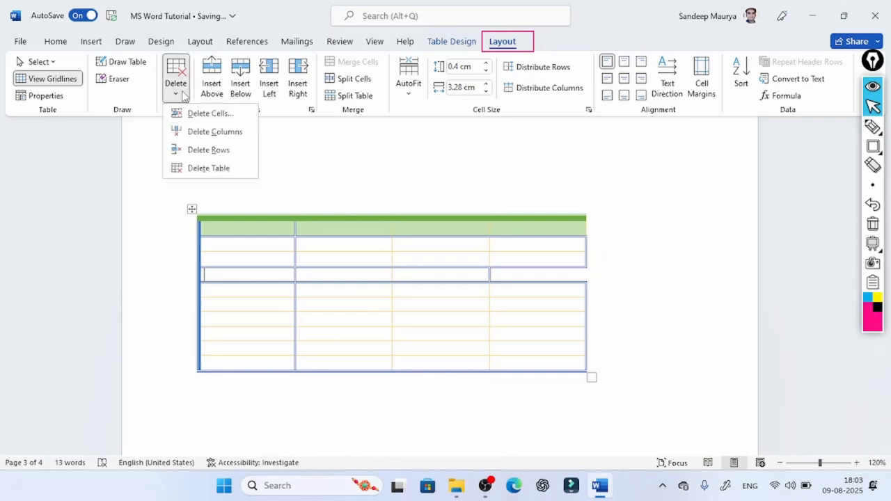
{"action": "left_click", "coordinate": [209, 150]}
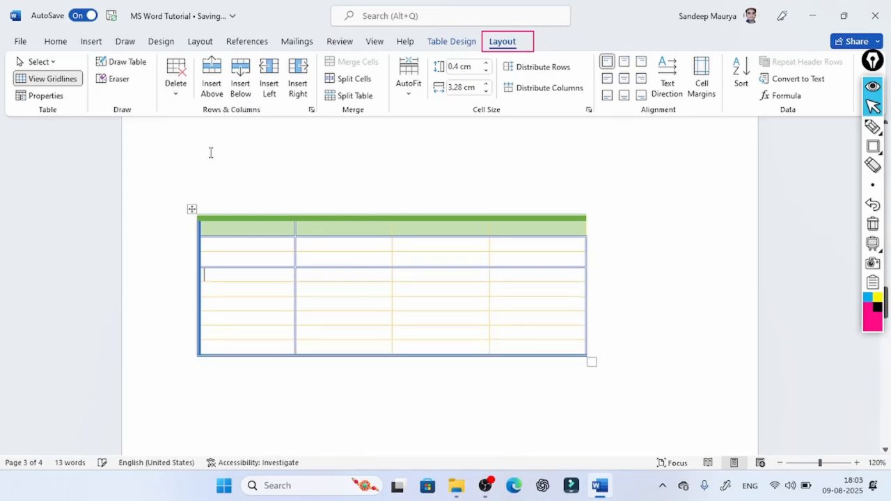
- Delete the entire table and insert a new one with seven columns and four rows in its place
{"action": "left_click", "coordinate": [176, 85]}
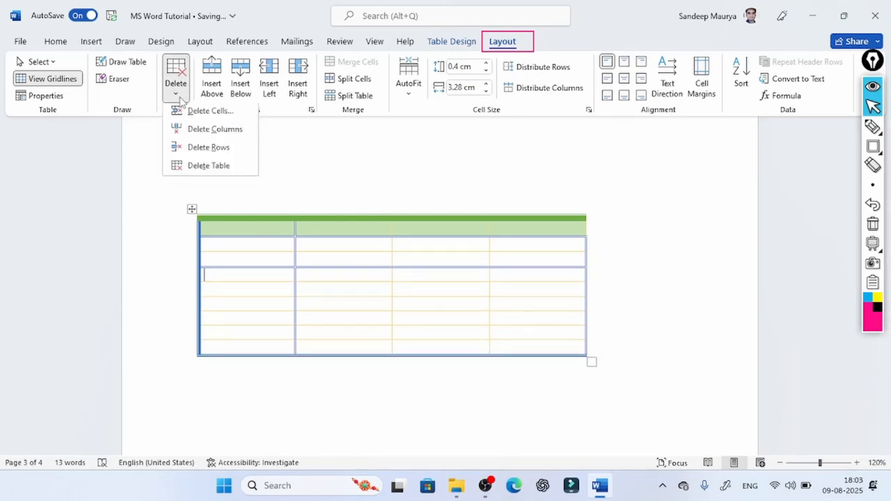
{"action": "left_click", "coordinate": [211, 170]}
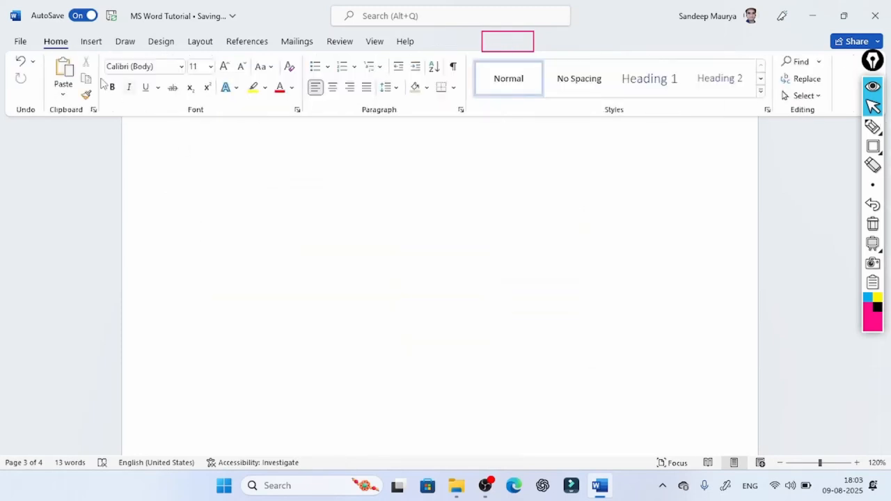
{"action": "left_click", "coordinate": [120, 41]}
{"action": "left_click", "coordinate": [92, 41]}
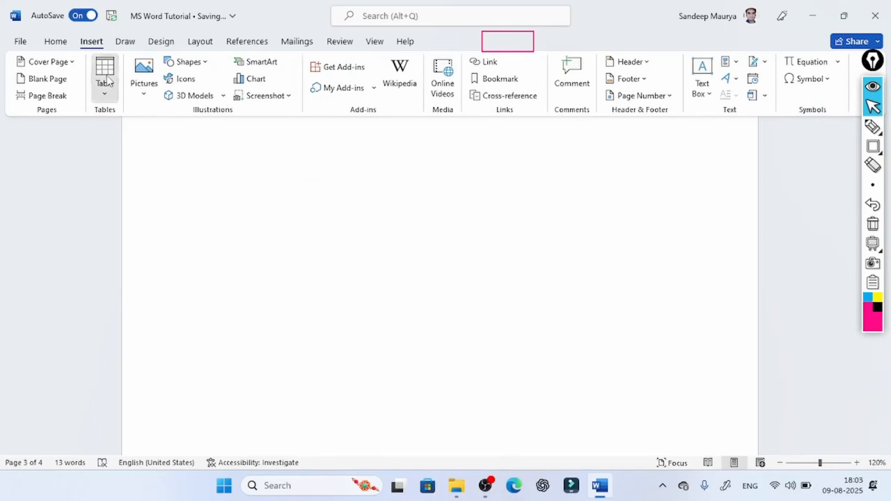
{"action": "left_click", "coordinate": [104, 73]}
{"action": "left_click", "coordinate": [175, 167]}
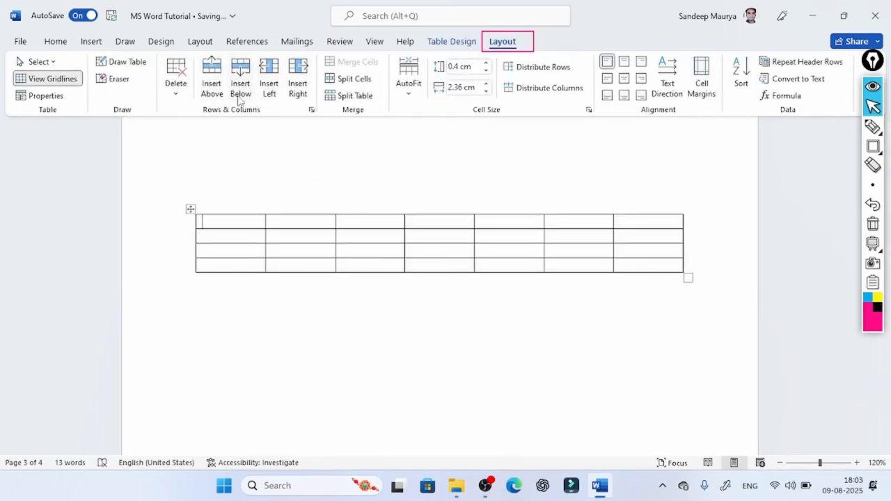
- Fill the first two cells of row one with sfvds and sdgf, and those of row two with sdfgsd and sdg
{"action": "type", "text": "sfvds"}
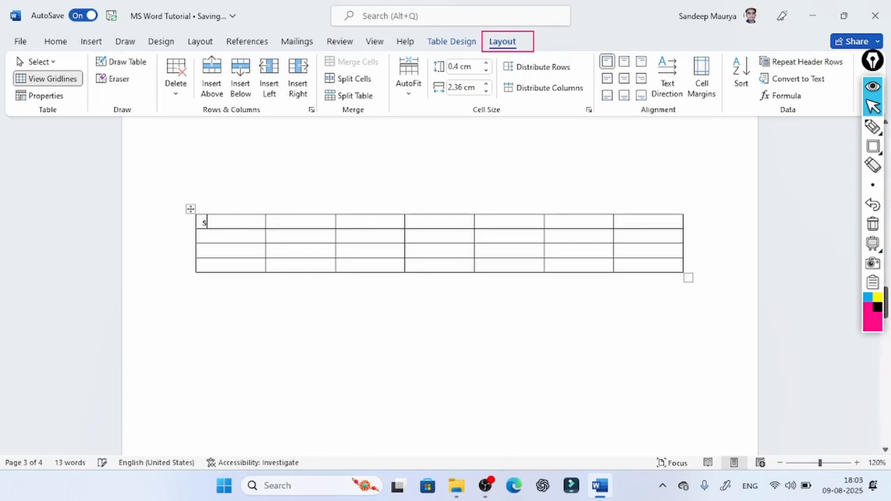
{"action": "left_click", "coordinate": [288, 220]}
{"action": "type", "text": "sdgf"}
{"action": "left_click", "coordinate": [238, 236]}
{"action": "type", "text": "sdfgsd"}
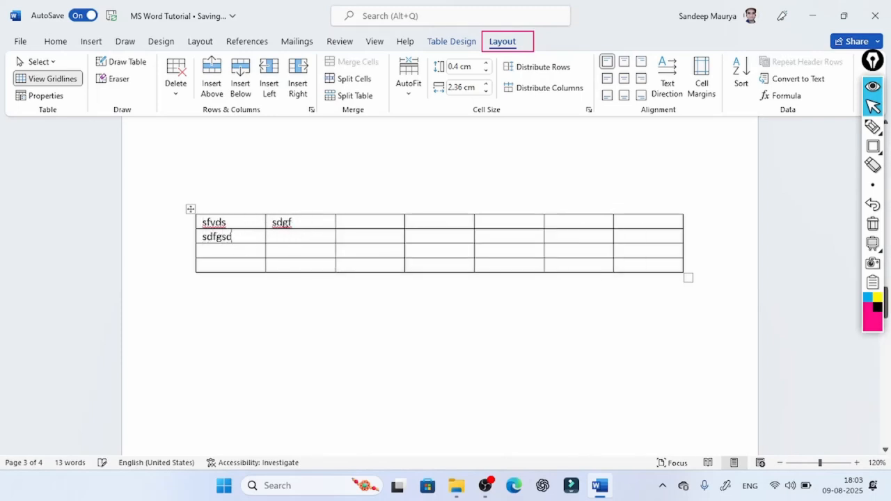
{"action": "left_click", "coordinate": [292, 240]}
{"action": "type", "text": "sdg"}
- Fill the first two cells of row three with fgfds and dsgfds, and those of row four with dgfs and dsgffds
{"action": "left_click", "coordinate": [226, 257]}
{"action": "type", "text": "fgfds"}
{"action": "left_click", "coordinate": [292, 251]}
{"action": "type", "text": "dsgfds"}
{"action": "left_click", "coordinate": [249, 269]}
{"action": "type", "text": "dgfs"}
{"action": "left_click", "coordinate": [285, 265]}
{"action": "type", "text": "dsgffds"}
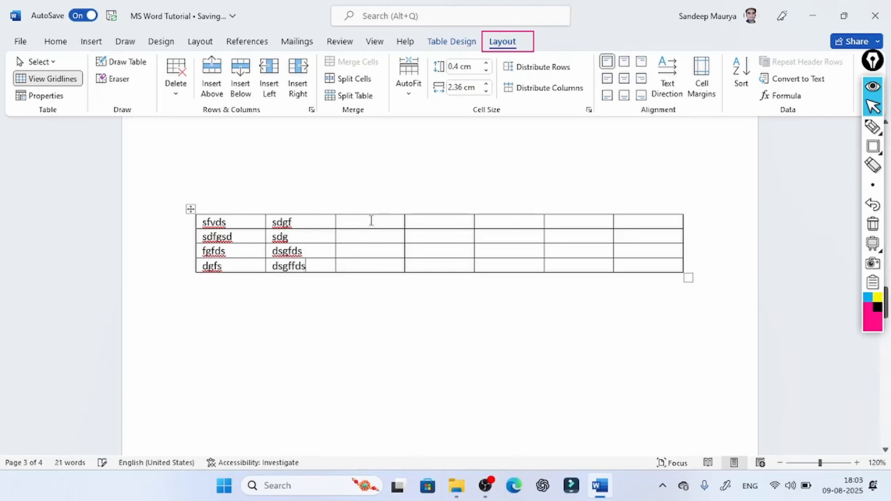
- Fill the third column from top to bottom with dxfgds, dsgds, dsgfdsdc and sgfds
{"action": "left_click", "coordinate": [370, 220]}
{"action": "type", "text": "dxfgds"}
{"action": "left_click", "coordinate": [370, 236]}
{"action": "type", "text": "dsgdsdsgfdsdc"}
{"action": "left_click", "coordinate": [366, 264]}
{"action": "type", "text": "sgfds"}
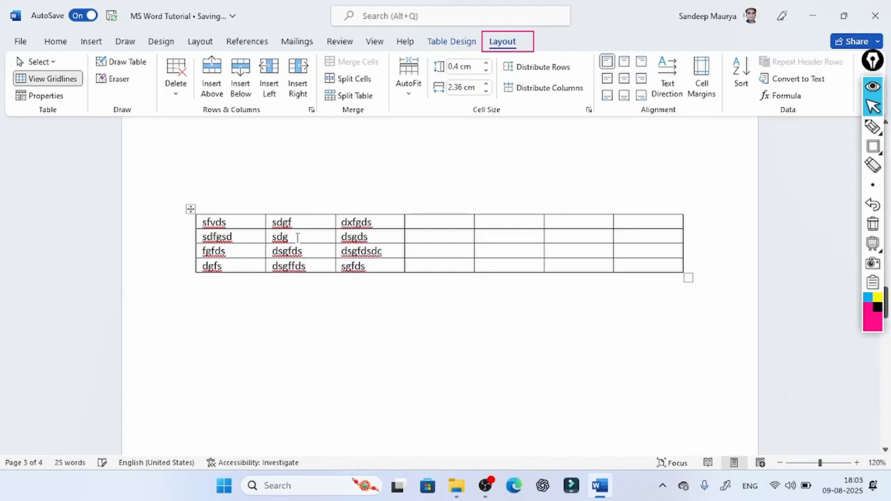
- Insert one empty row above and one below the row starting with sdfgsd
{"action": "left_click", "coordinate": [305, 237]}
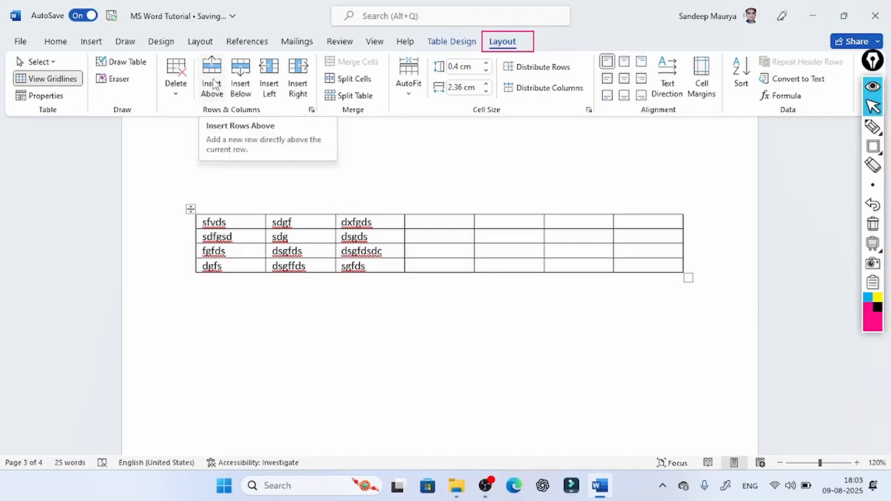
{"action": "left_click", "coordinate": [212, 84]}
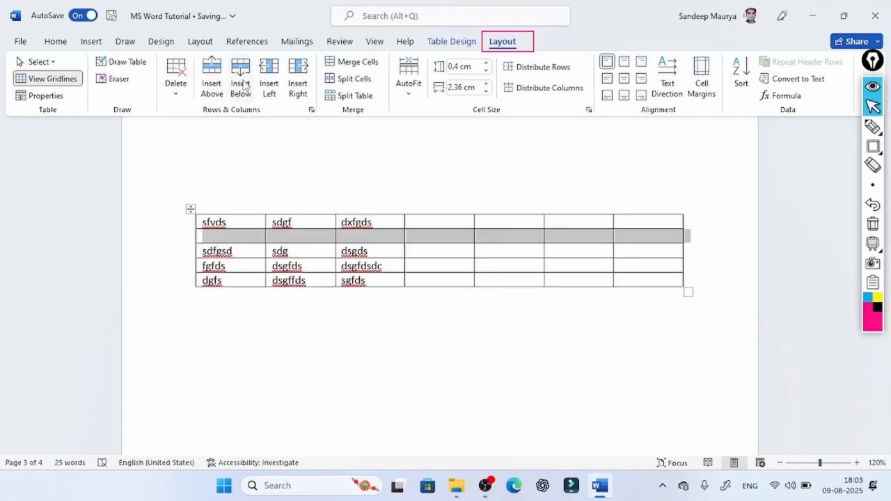
{"action": "left_click", "coordinate": [303, 252]}
{"action": "left_click", "coordinate": [240, 84]}
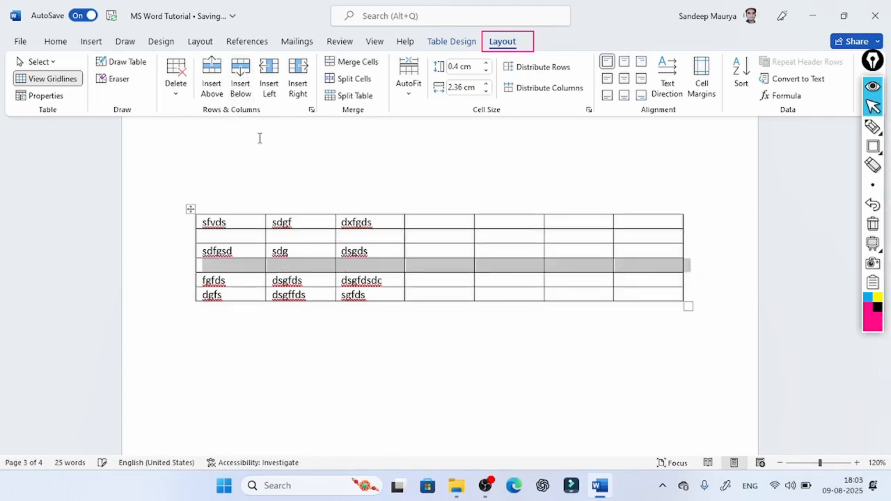
- Insert one empty column before and one after the column headed sdgf
{"action": "left_click", "coordinate": [302, 235]}
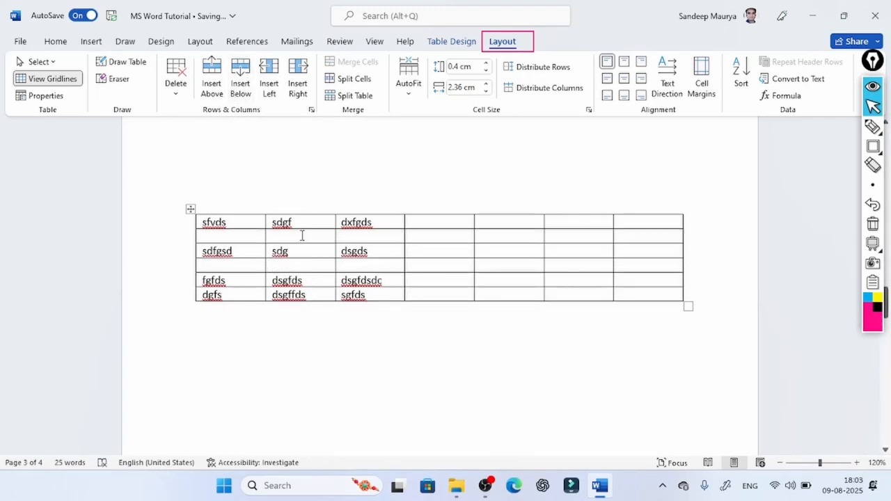
{"action": "left_click", "coordinate": [320, 266]}
{"action": "left_click", "coordinate": [268, 82]}
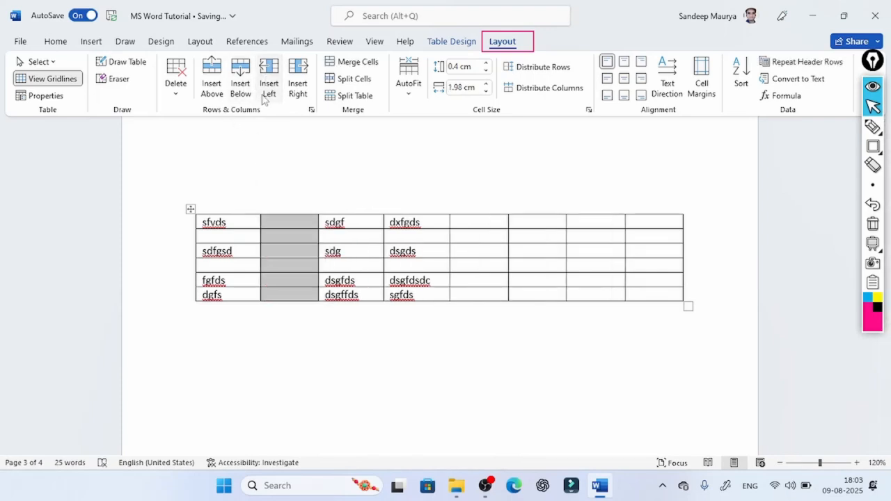
{"action": "left_click", "coordinate": [358, 267]}
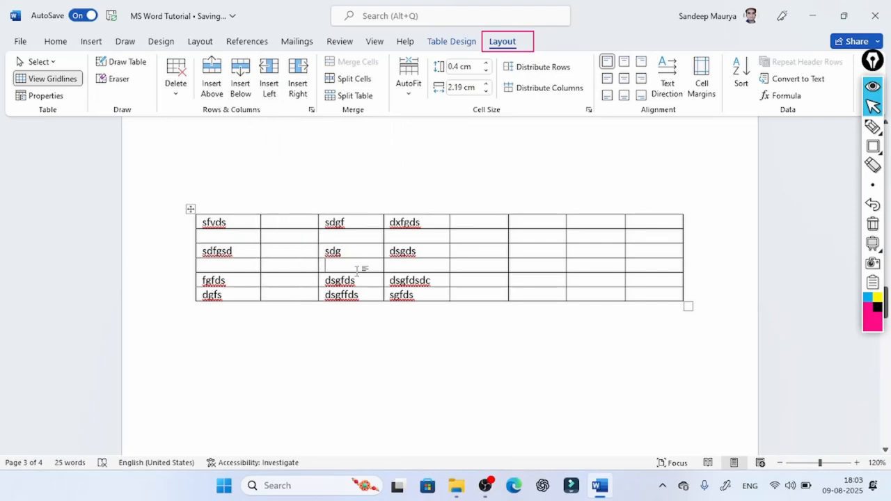
{"action": "left_click", "coordinate": [298, 85]}
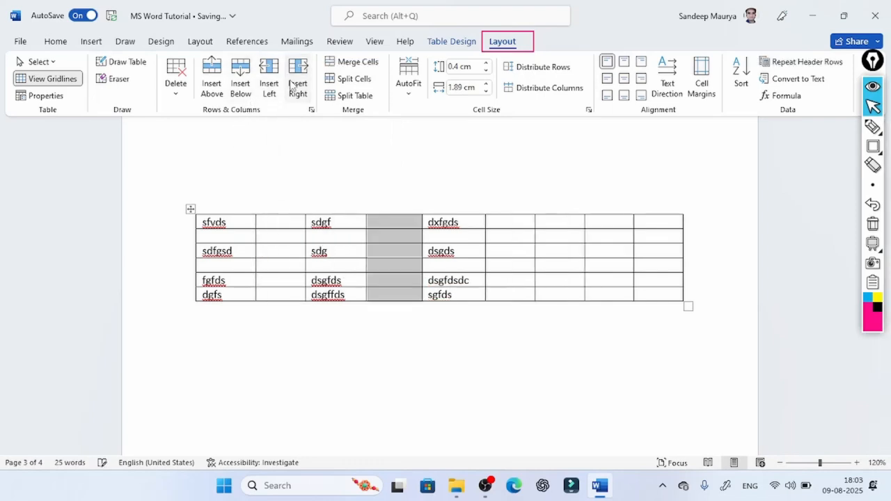
{"action": "left_click", "coordinate": [449, 266]}
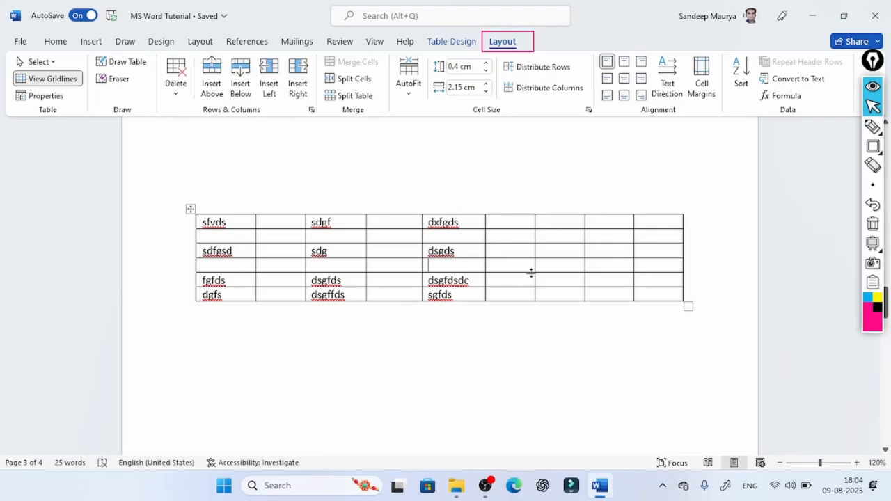
- Delete the table's last three empty columns together
{"action": "left_click_drag", "start_coordinate": [525, 211], "coordinate": [589, 282]}
{"action": "left_click", "coordinate": [551, 221]}
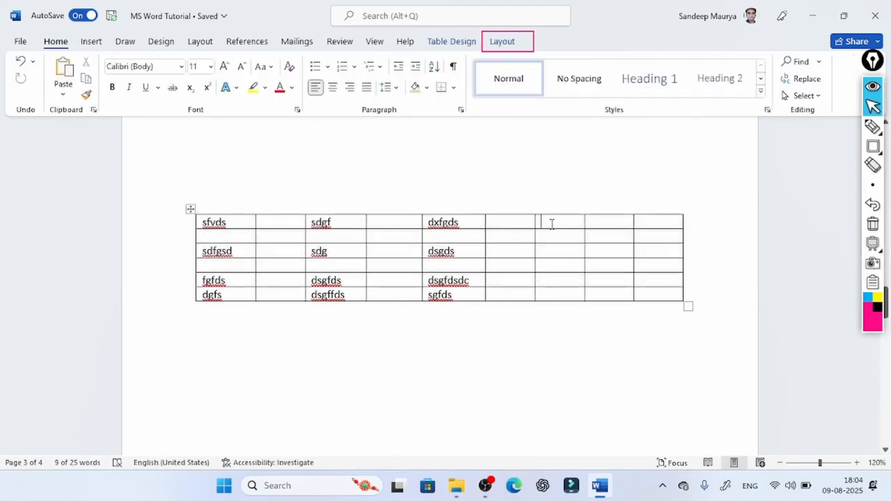
{"action": "left_click_drag", "start_coordinate": [563, 252], "coordinate": [609, 293]}
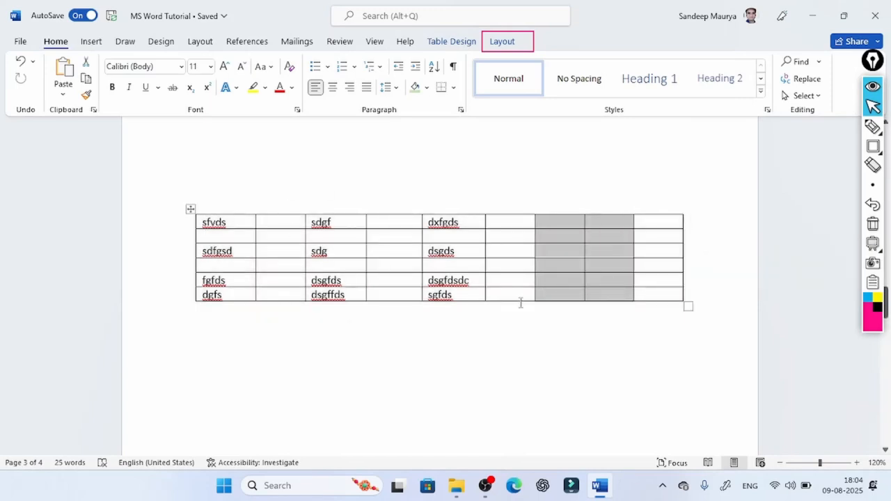
{"action": "key", "text": "Left"}
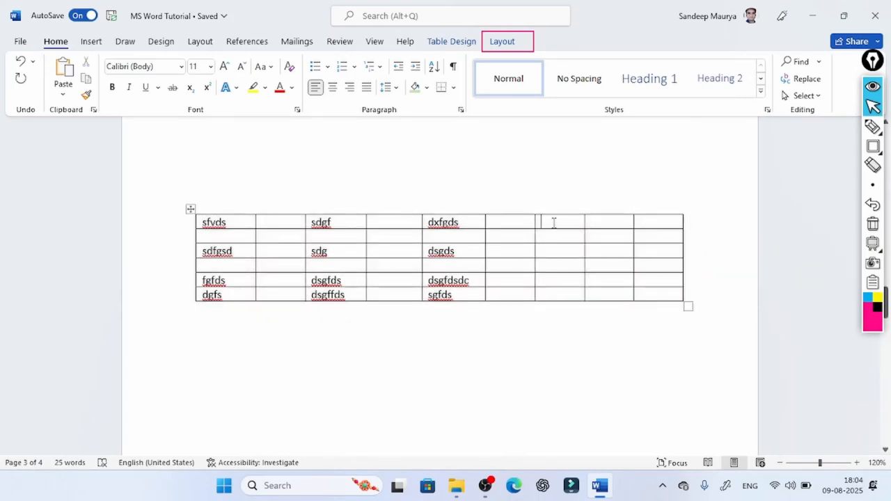
{"action": "left_click_drag", "start_coordinate": [554, 223], "coordinate": [639, 301]}
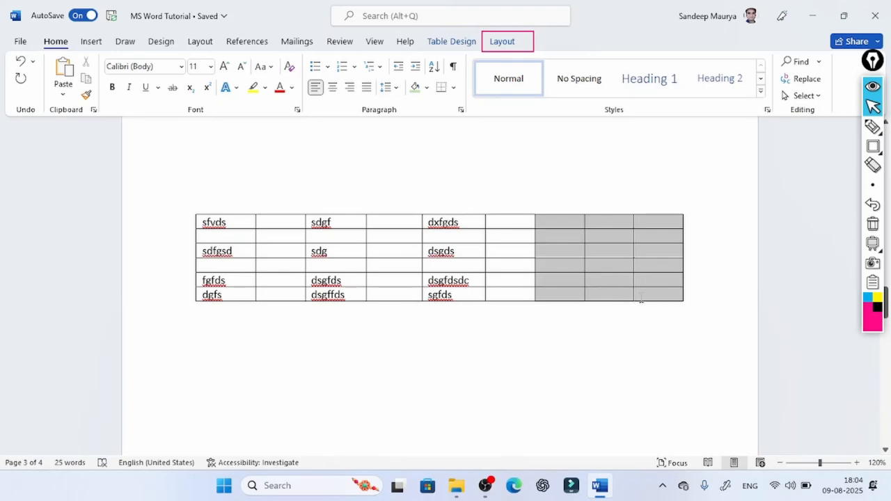
{"action": "left_click", "coordinate": [498, 43]}
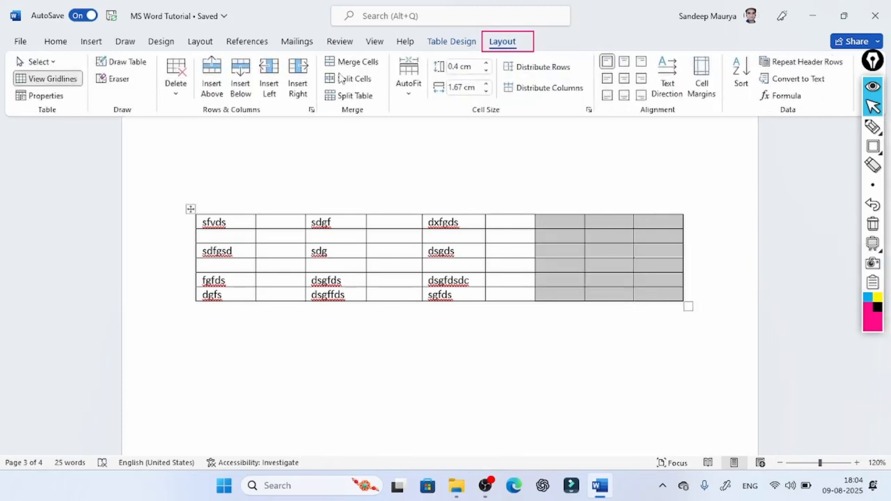
{"action": "left_click", "coordinate": [184, 103]}
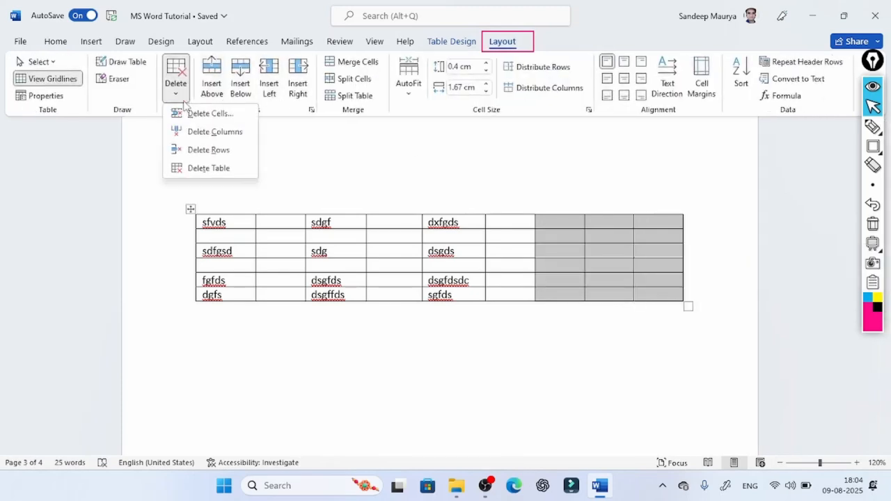
{"action": "left_click", "coordinate": [201, 133]}
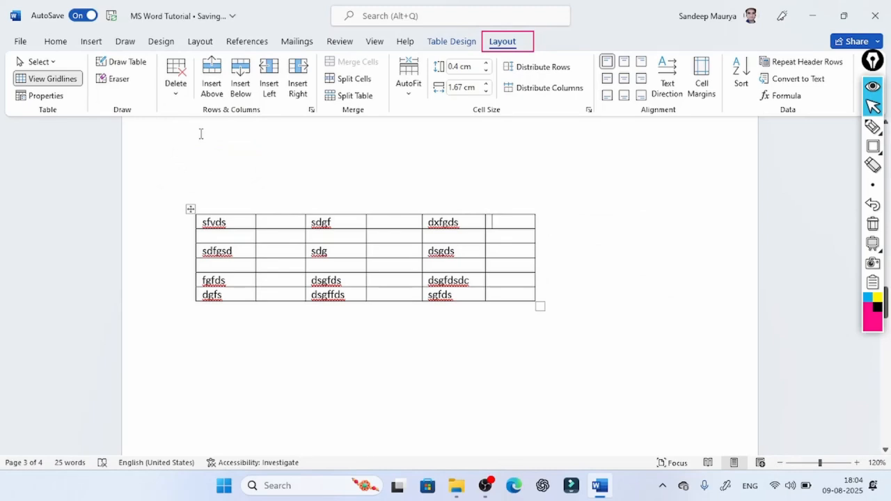
- Split the empty cell between sdg and dsgds in the third row into three columns and four rows
{"action": "left_click", "coordinate": [383, 253]}
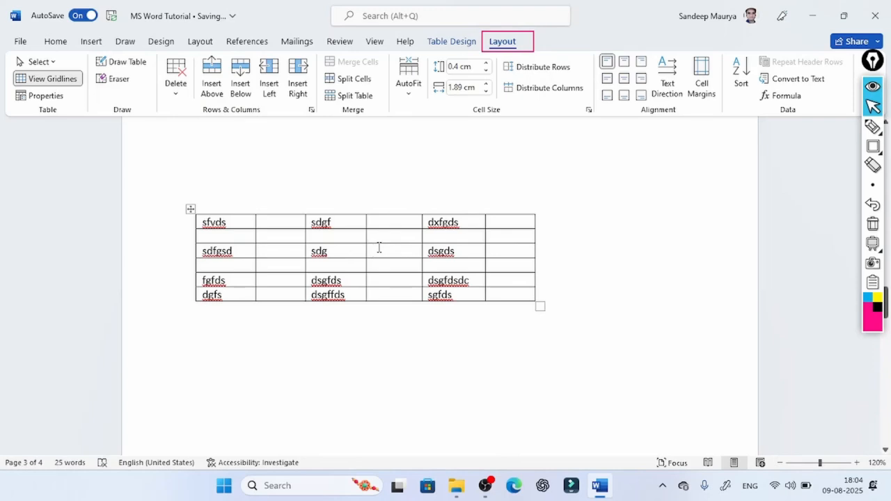
{"action": "left_click", "coordinate": [355, 78]}
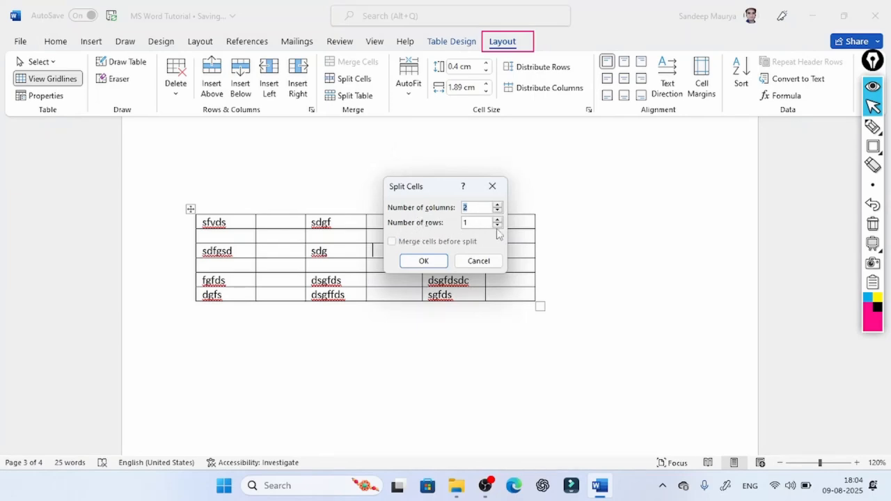
{"action": "left_click", "coordinate": [497, 220]}
{"action": "left_click", "coordinate": [497, 221]}
{"action": "left_click", "coordinate": [497, 220]}
{"action": "left_click", "coordinate": [423, 260]}
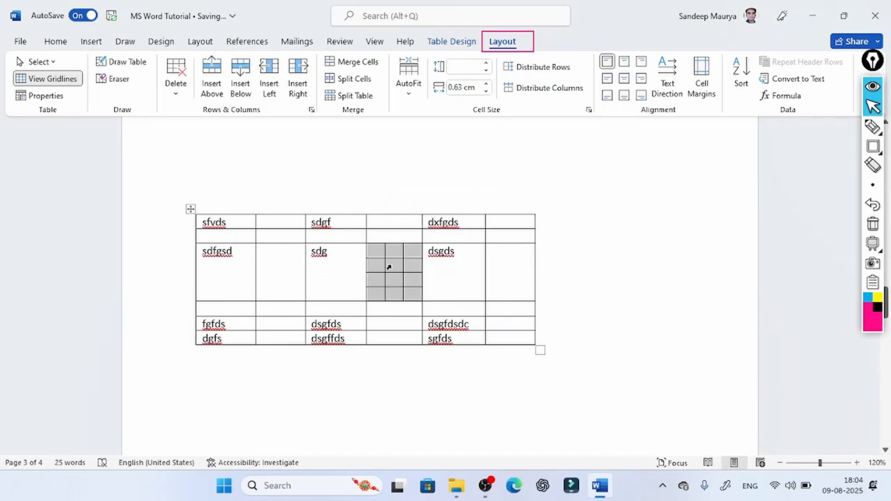
{"action": "left_click", "coordinate": [456, 260]}
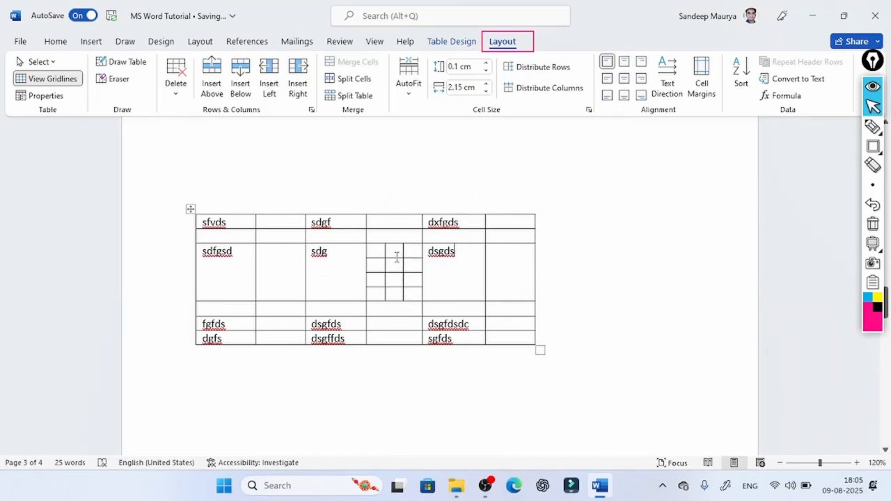
{"action": "left_click", "coordinate": [368, 251]}
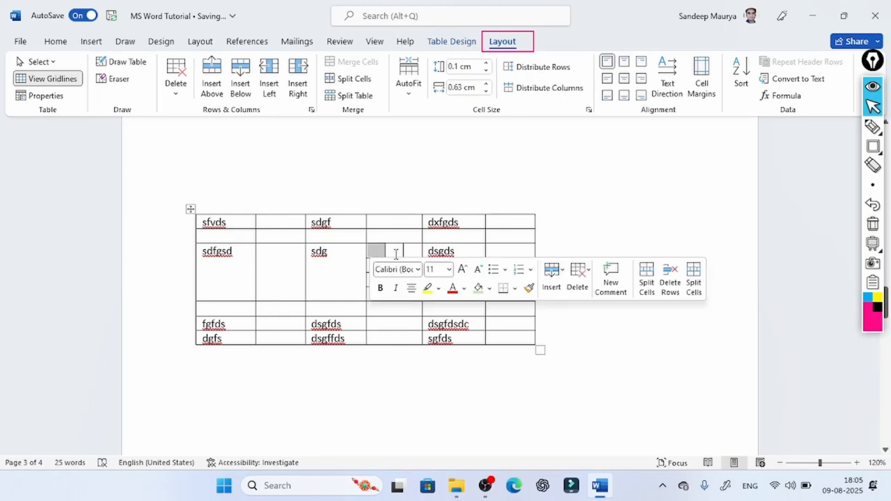
{"action": "left_click", "coordinate": [396, 255]}
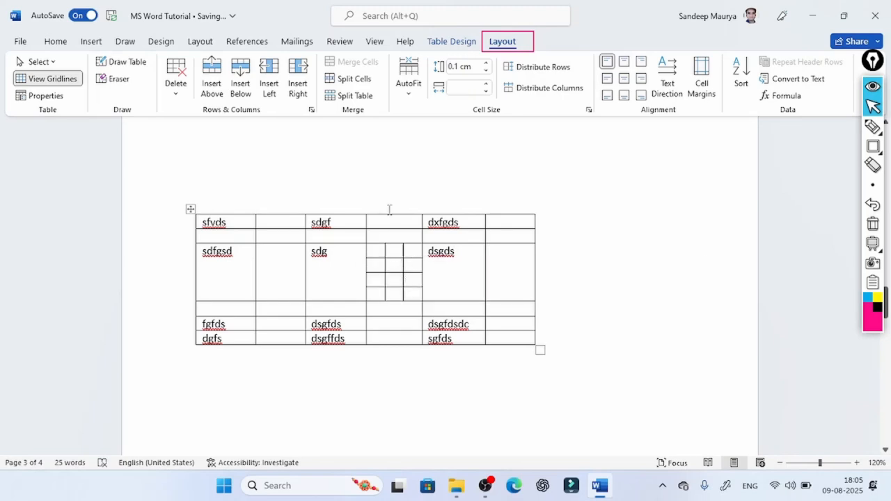
- Split the table into two separate tables at the row starting with sdfgsd
{"action": "left_click", "coordinate": [324, 280]}
{"action": "left_click", "coordinate": [355, 95]}
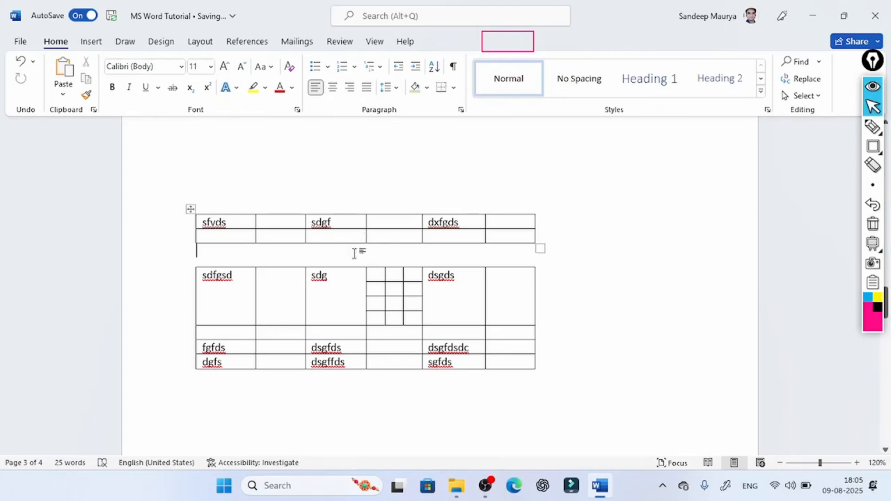
{"action": "left_click", "coordinate": [374, 334]}
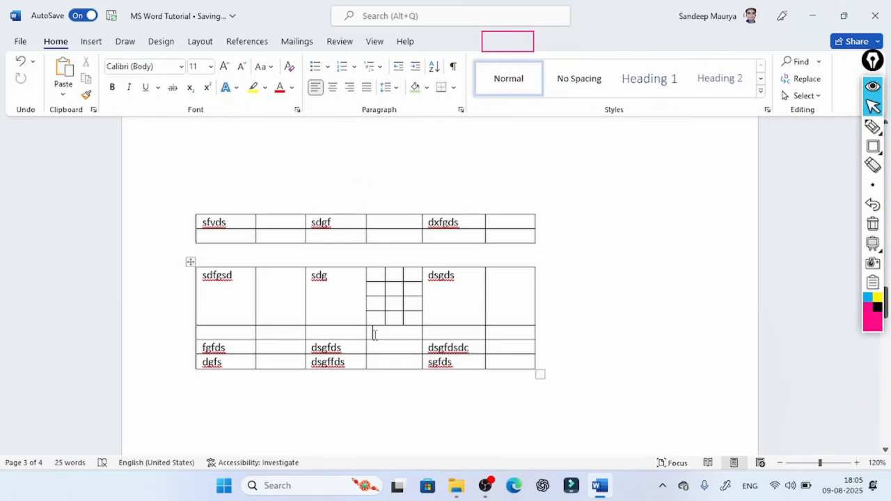
- Delete both halves of the split table, the upper one first and the lower one second
{"action": "left_click", "coordinate": [304, 234]}
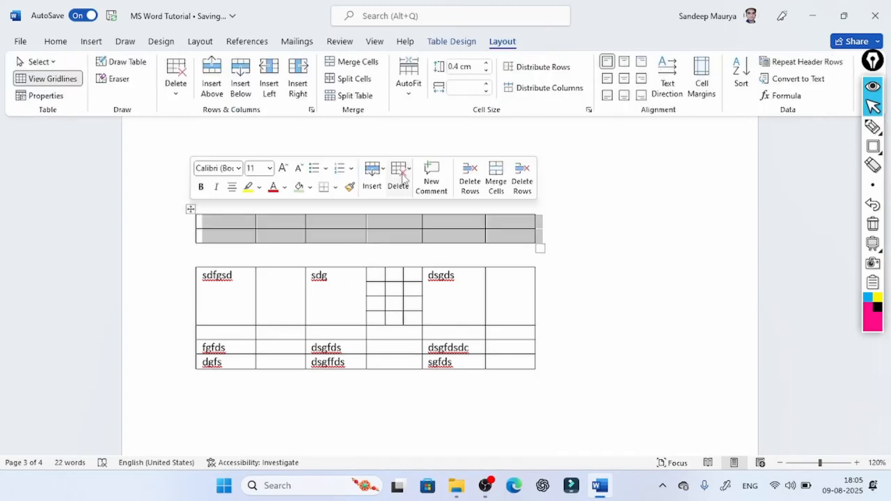
{"action": "left_click", "coordinate": [399, 175]}
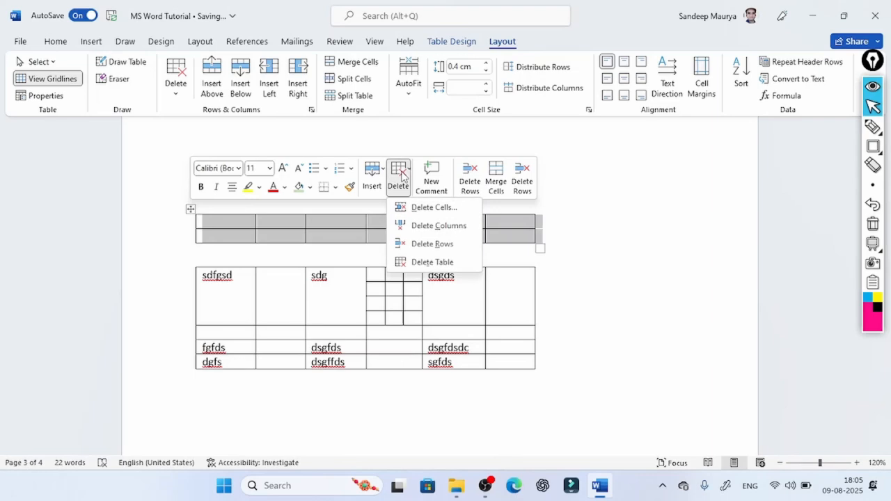
{"action": "left_click", "coordinate": [432, 261]}
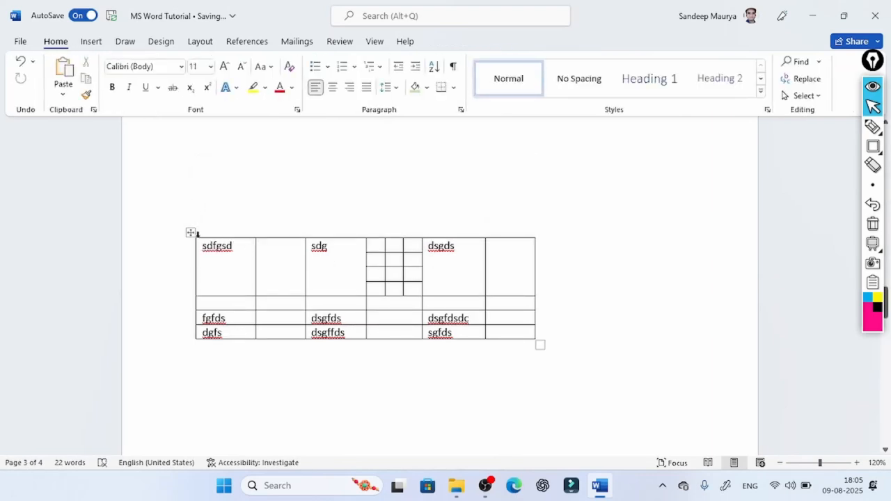
{"action": "left_click", "coordinate": [192, 233]}
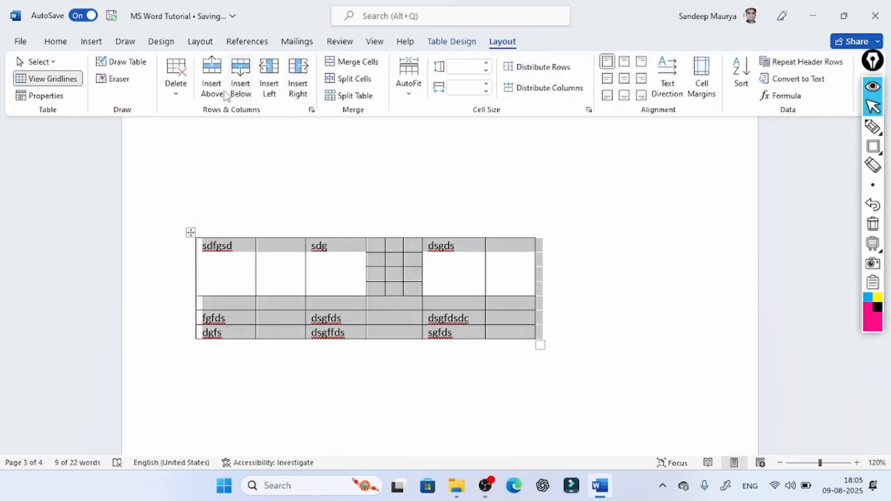
{"action": "left_click", "coordinate": [176, 82]}
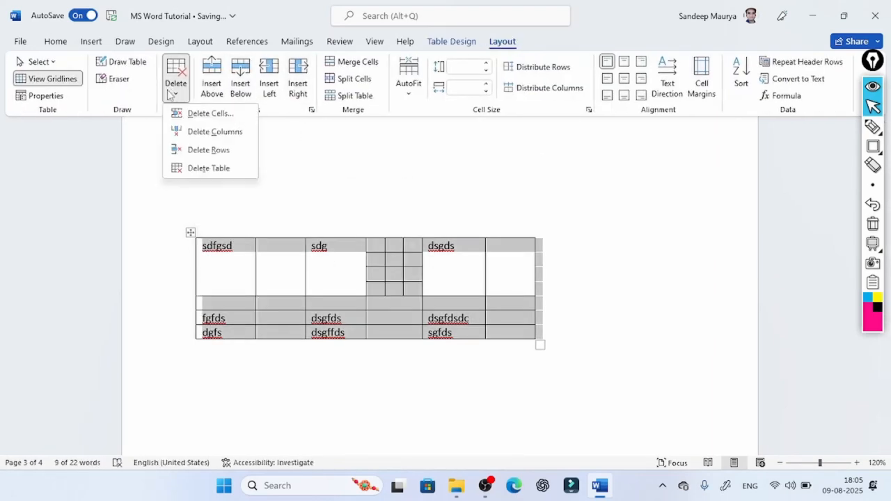
{"action": "left_click", "coordinate": [209, 169]}
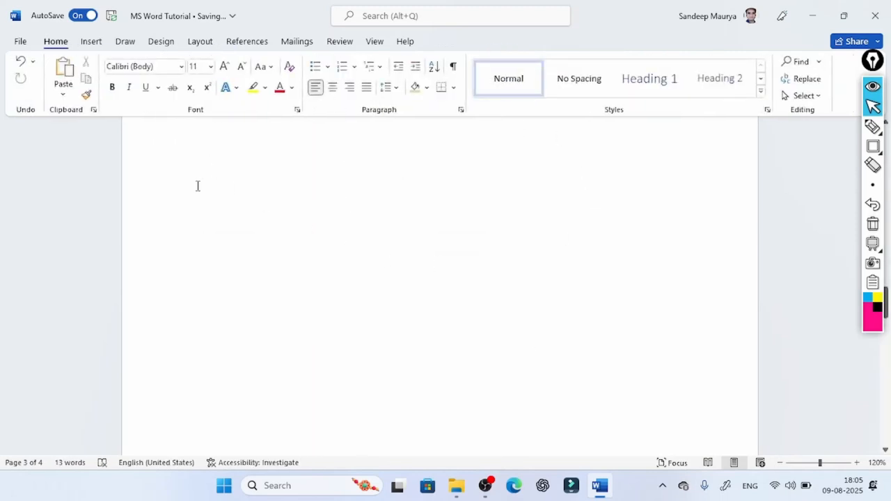
- Insert a new table with seven columns and six rows on the blank page
{"action": "left_click", "coordinate": [91, 41]}
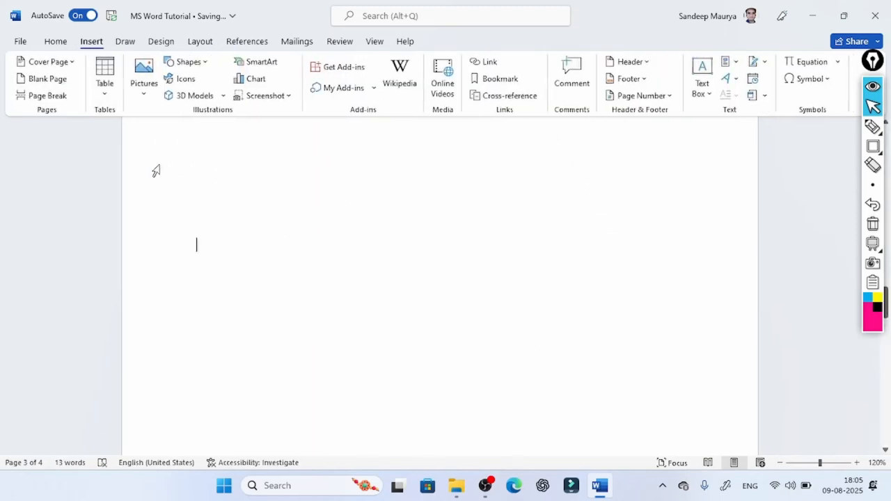
{"action": "left_click", "coordinate": [106, 91]}
{"action": "left_click", "coordinate": [175, 197]}
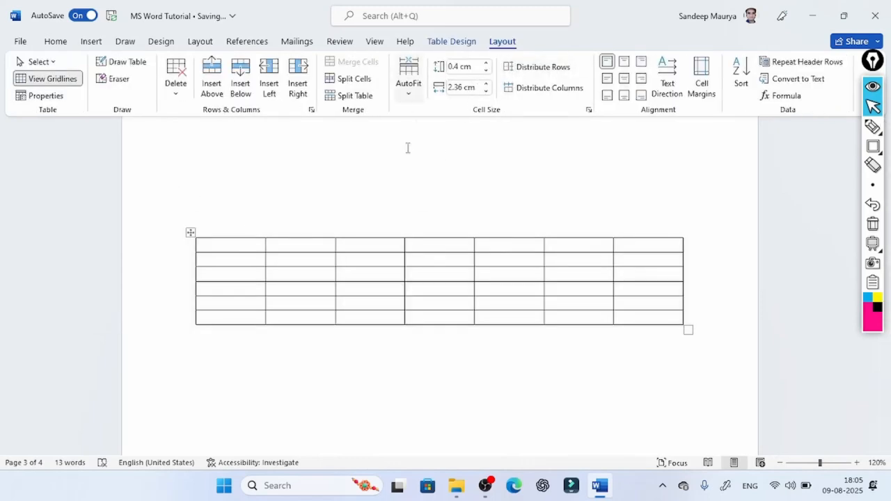
- Select all cells of the new table and apply AutoFit Contents
{"action": "left_click", "coordinate": [409, 94]}
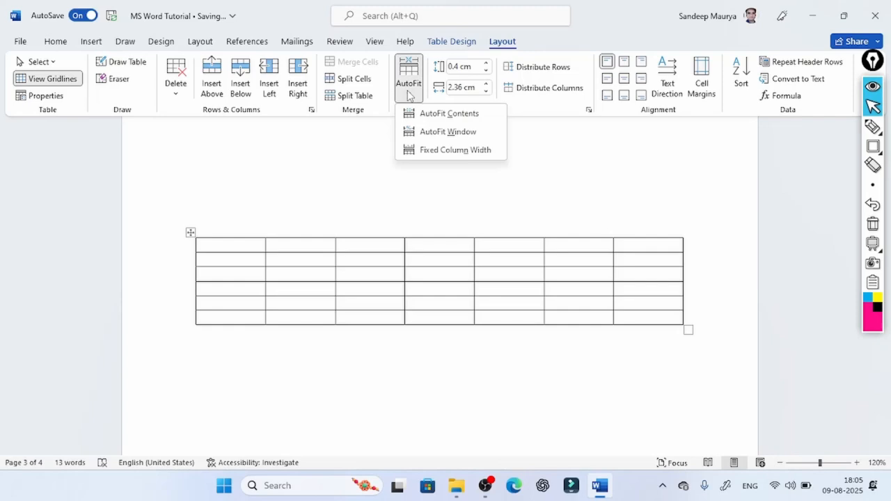
{"action": "left_click", "coordinate": [213, 249]}
{"action": "left_click_drag", "start_coordinate": [208, 244], "coordinate": [650, 328]}
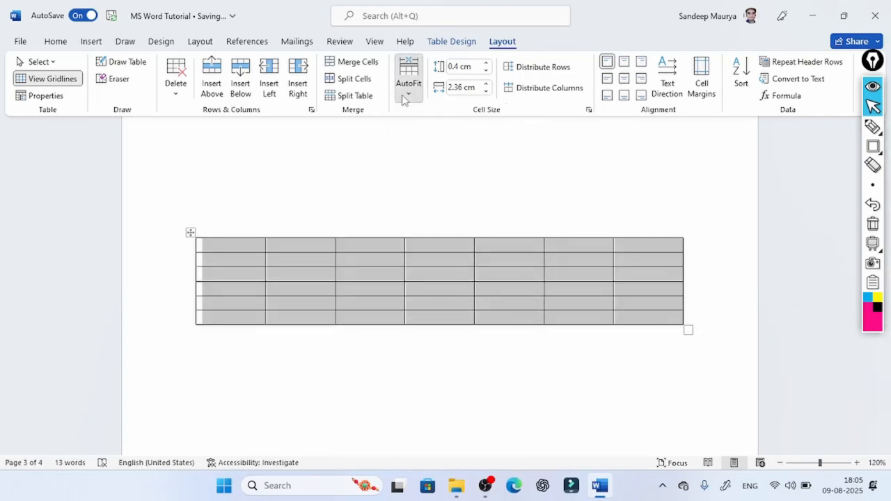
{"action": "left_click", "coordinate": [404, 96]}
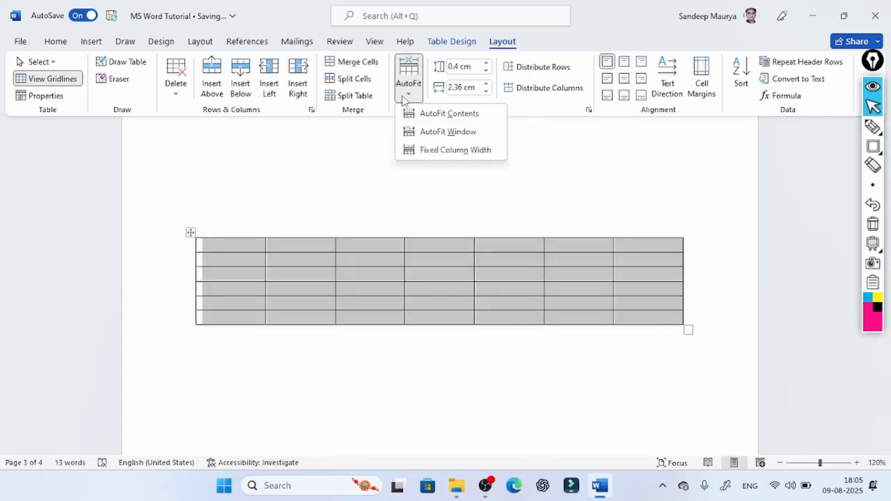
{"action": "left_click", "coordinate": [435, 115]}
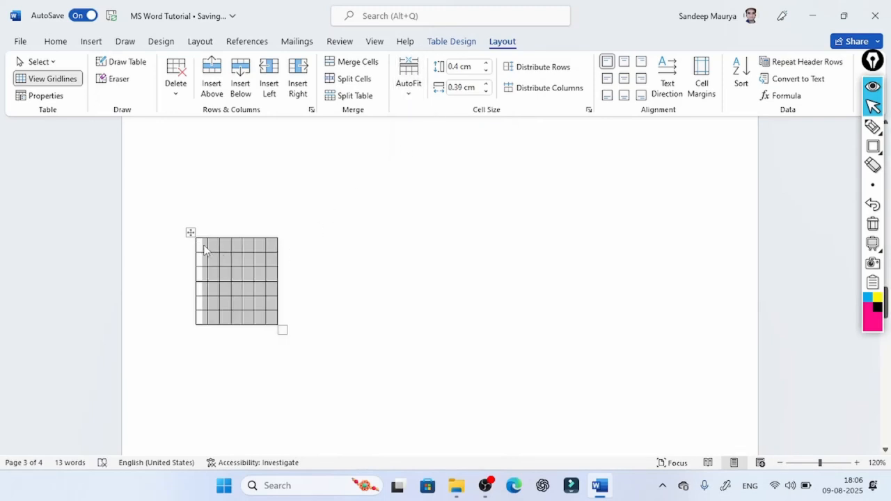
- Fill the first four cells of the top row with fdsafsdafgsdgd, fdhfghn, fhgfjghfjhgfkjhgkjhkl and hjkjhklhgjklhlhgl
{"action": "left_click", "coordinate": [207, 243]}
{"action": "type", "text": "fdsafsdafgsdgc"}
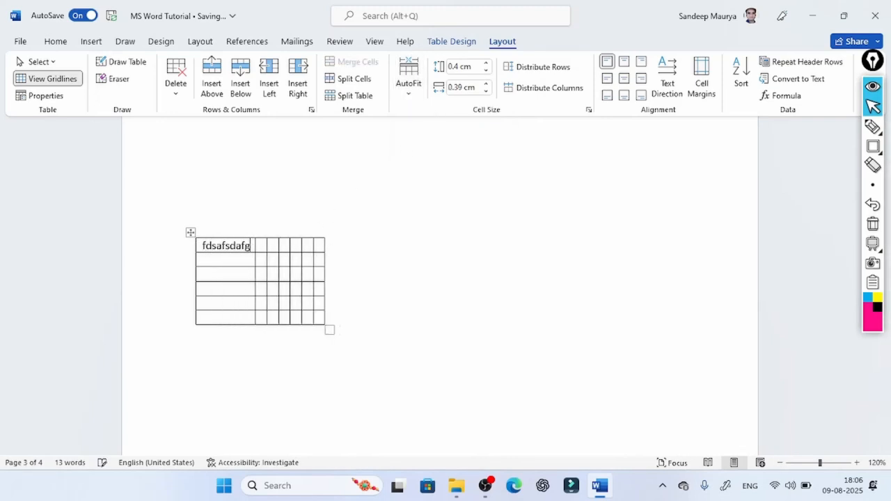
{"action": "key", "text": "Tab"}
{"action": "type", "text": "fdhfghn"}
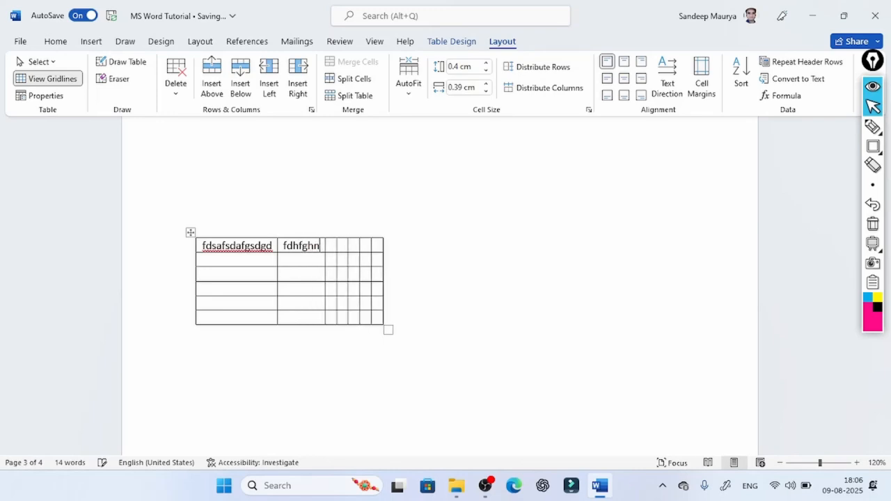
{"action": "key", "text": "Tab"}
{"action": "type", "text": "fhgfjghfjhgfkjhgk"}
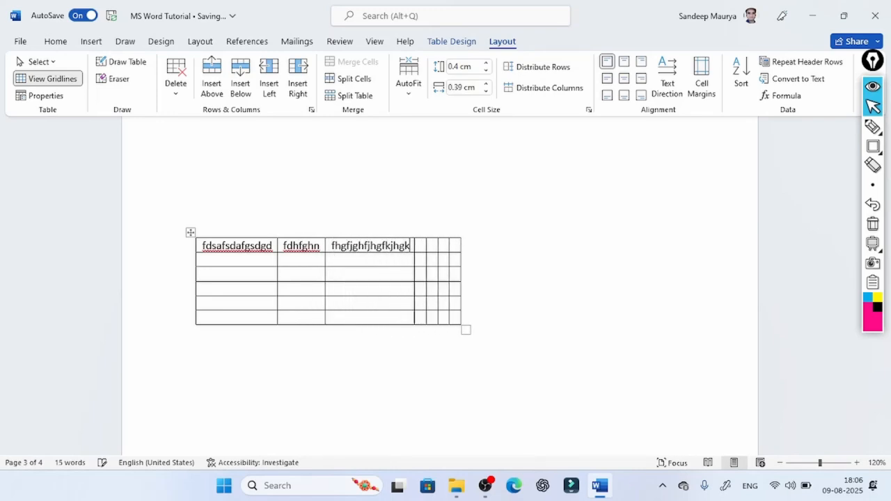
{"action": "type", "text": "jhklhjkjhklhgjklhlhgl"}
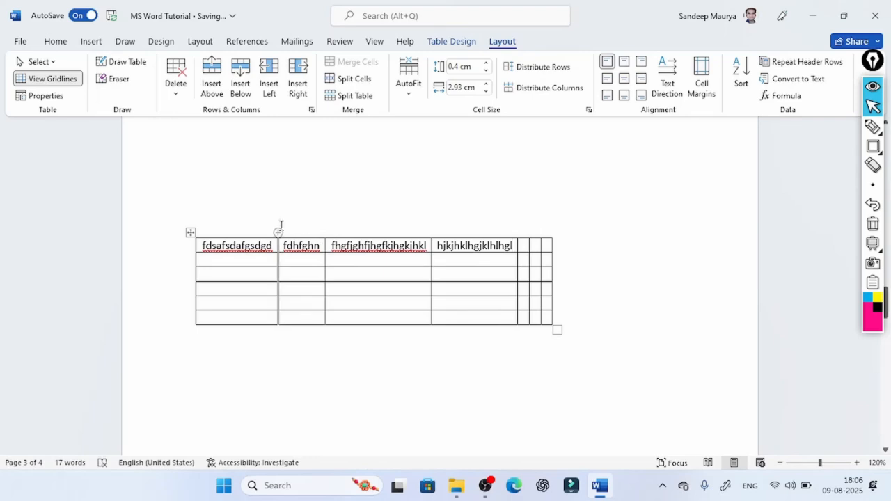
- Apply AutoFit Window to the table and set it to Fixed Column Width
{"action": "left_click_drag", "start_coordinate": [334, 274], "coordinate": [547, 328]}
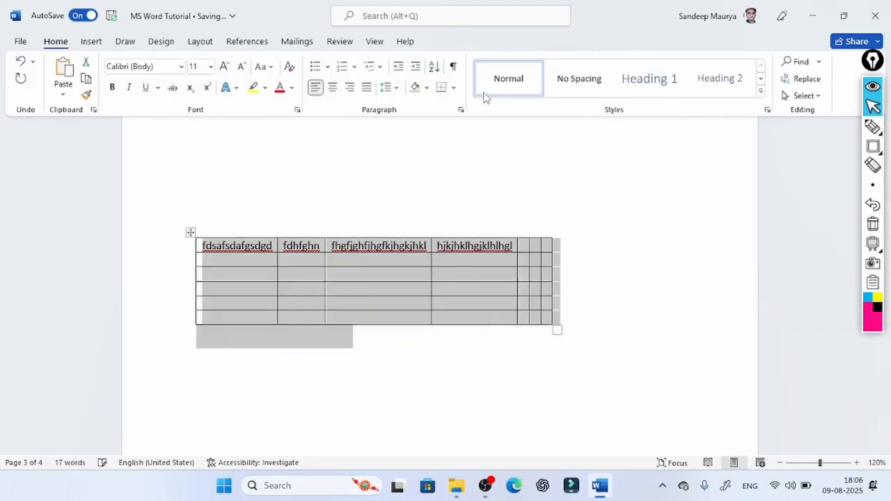
{"action": "left_click", "coordinate": [390, 277]}
{"action": "left_click", "coordinate": [412, 85]}
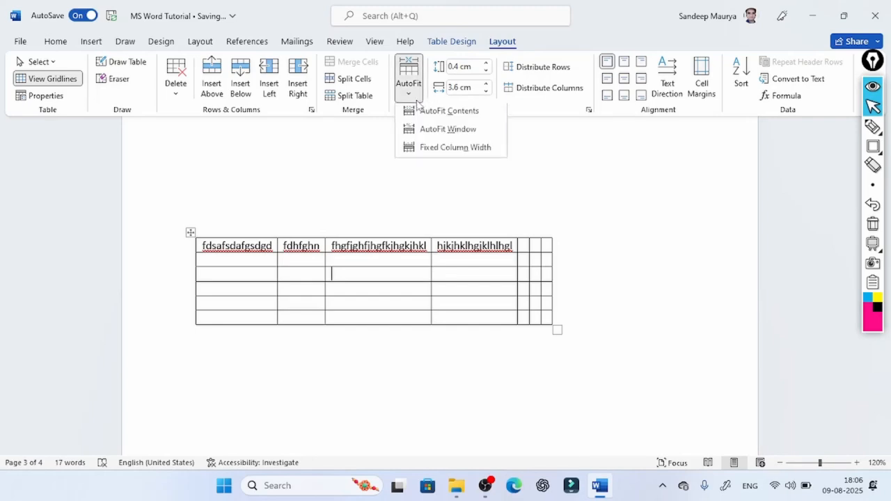
{"action": "left_click", "coordinate": [454, 131]}
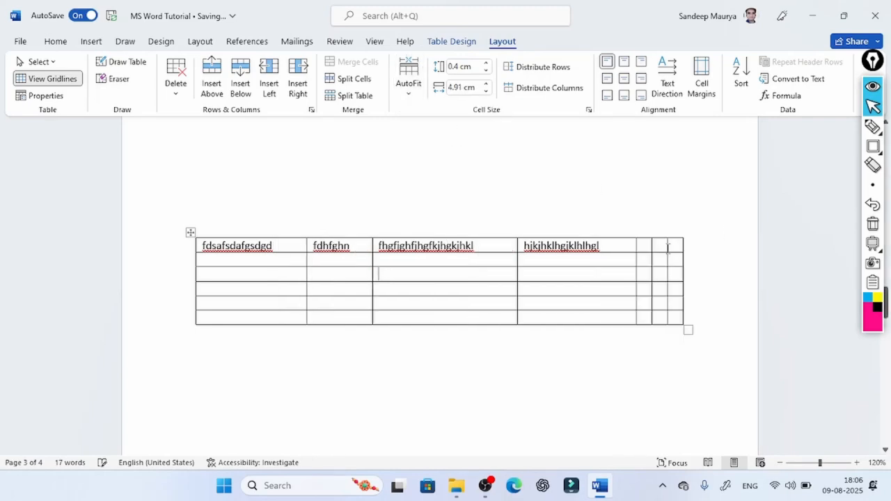
{"action": "left_click", "coordinate": [409, 84]}
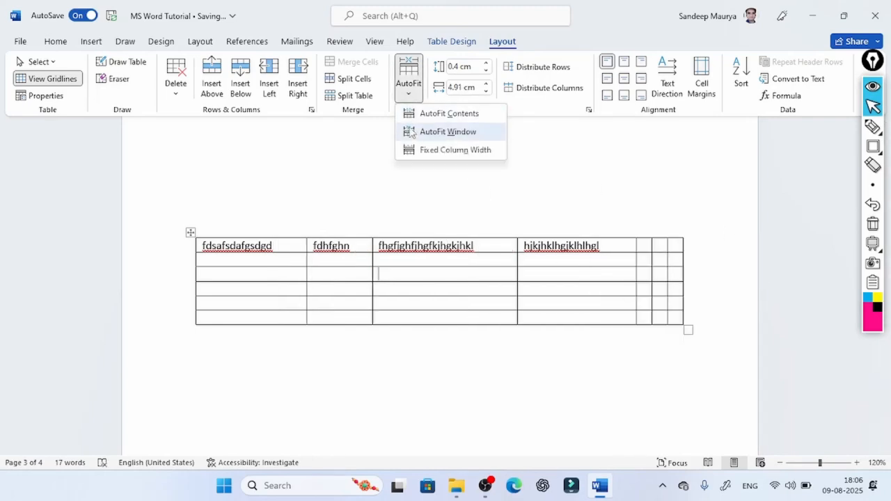
{"action": "left_click", "coordinate": [449, 151]}
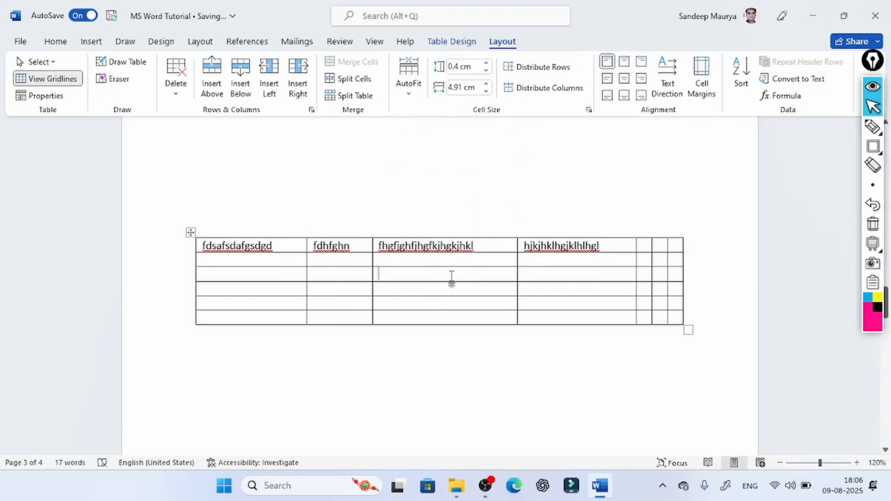
- Adjust the height of the table's third row to 0.8 cm
{"action": "left_click", "coordinate": [488, 64]}
{"action": "left_click", "coordinate": [488, 63]}
{"action": "left_click", "coordinate": [487, 64]}
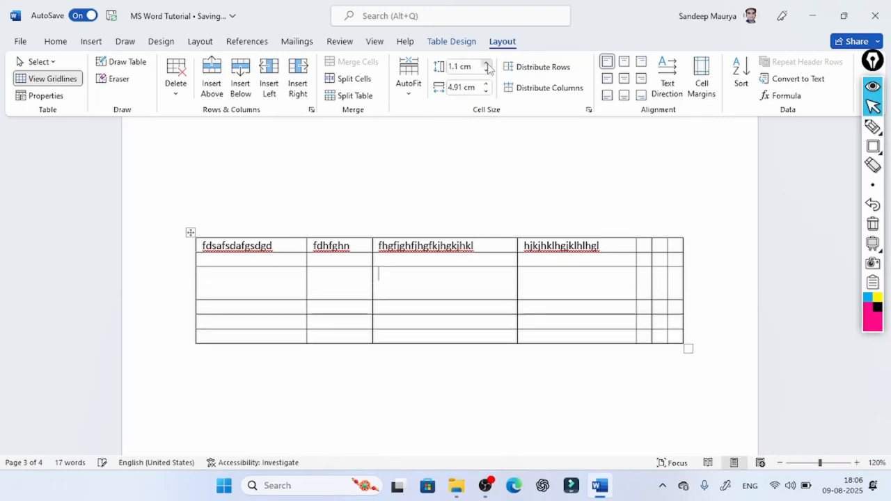
{"action": "left_click", "coordinate": [488, 63]}
{"action": "left_click", "coordinate": [486, 71]}
{"action": "left_click", "coordinate": [487, 70]}
{"action": "left_click", "coordinate": [487, 70]}
{"action": "left_click", "coordinate": [486, 70]}
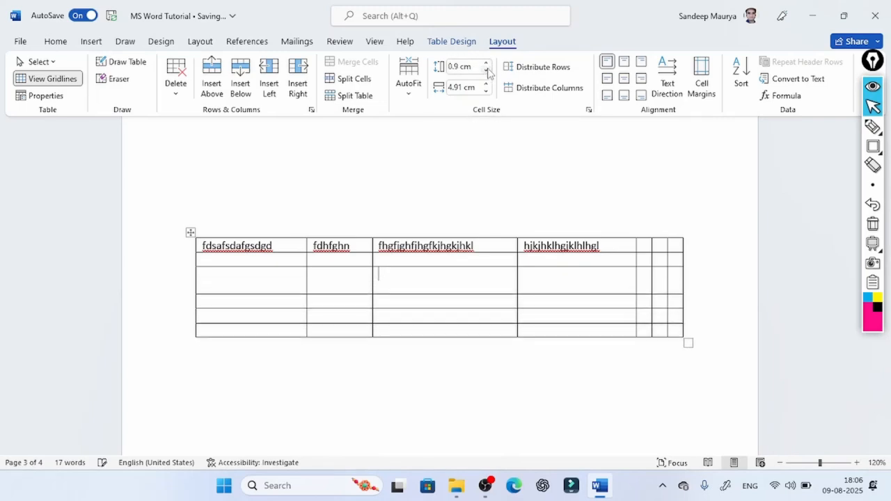
{"action": "left_click", "coordinate": [486, 70]}
- Adjust the width of the table's third column to 3.9 cm
{"action": "left_click", "coordinate": [486, 83]}
{"action": "left_click", "coordinate": [486, 84]}
{"action": "left_click", "coordinate": [486, 83]}
{"action": "left_click", "coordinate": [486, 84]}
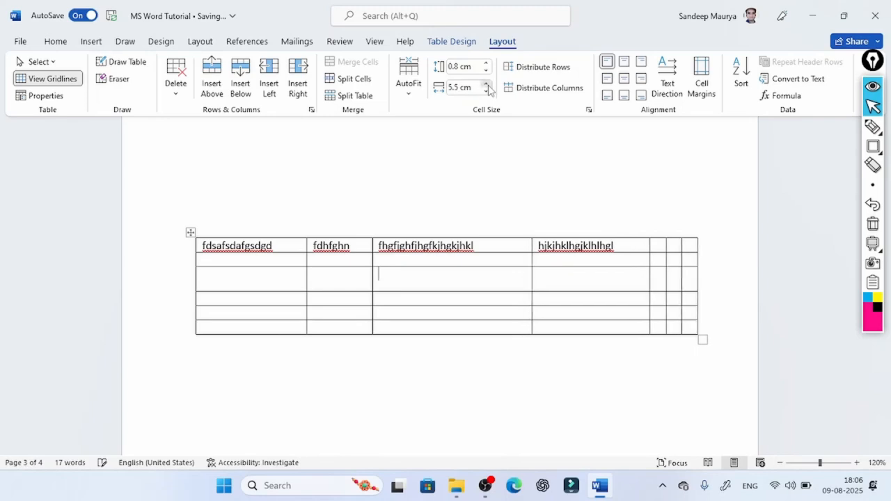
{"action": "left_click", "coordinate": [486, 83]}
{"action": "left_click", "coordinate": [487, 83]}
{"action": "left_click", "coordinate": [487, 85]}
{"action": "left_click", "coordinate": [487, 84]}
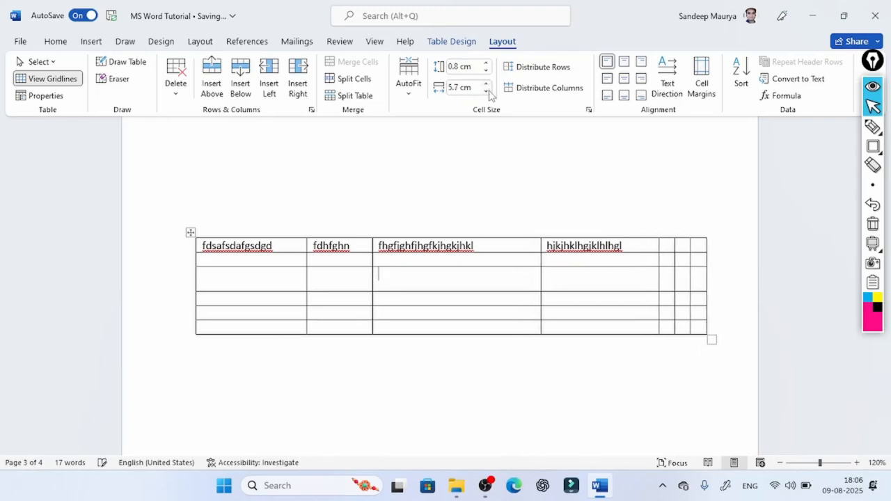
{"action": "double_click", "coordinate": [487, 90]}
{"action": "double_click", "coordinate": [486, 90]}
{"action": "double_click", "coordinate": [486, 91]}
{"action": "left_click", "coordinate": [487, 91]}
{"action": "double_click", "coordinate": [487, 90]}
{"action": "left_click", "coordinate": [487, 91]}
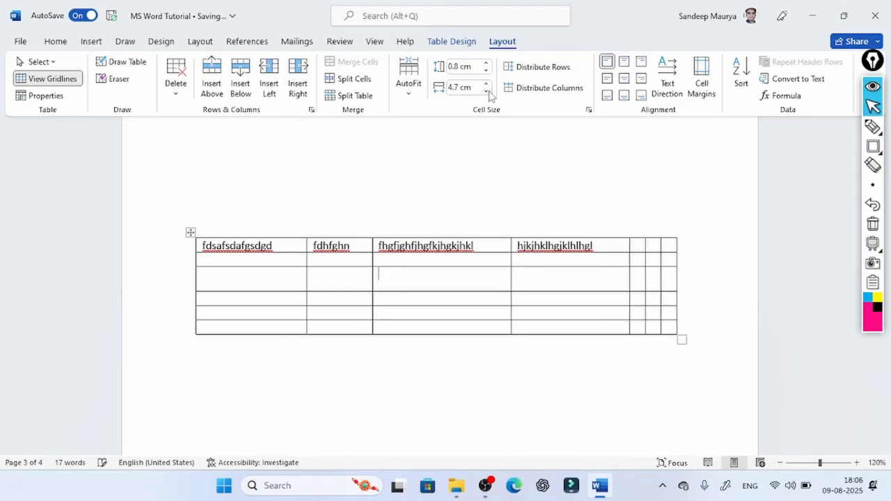
{"action": "double_click", "coordinate": [487, 91]}
{"action": "double_click", "coordinate": [486, 90]}
{"action": "double_click", "coordinate": [487, 91]}
{"action": "double_click", "coordinate": [486, 91]}
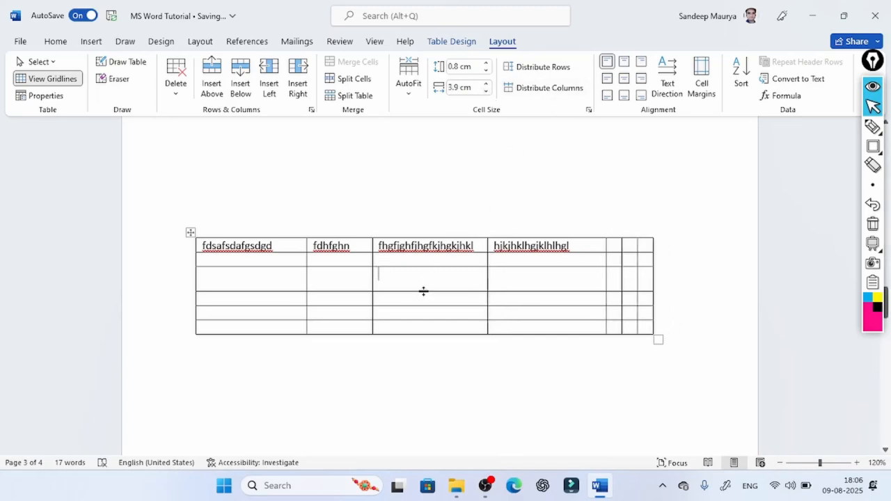
- Distribute the table's rows evenly and clear the text from the fourth cell of the top row
{"action": "left_click", "coordinate": [543, 69]}
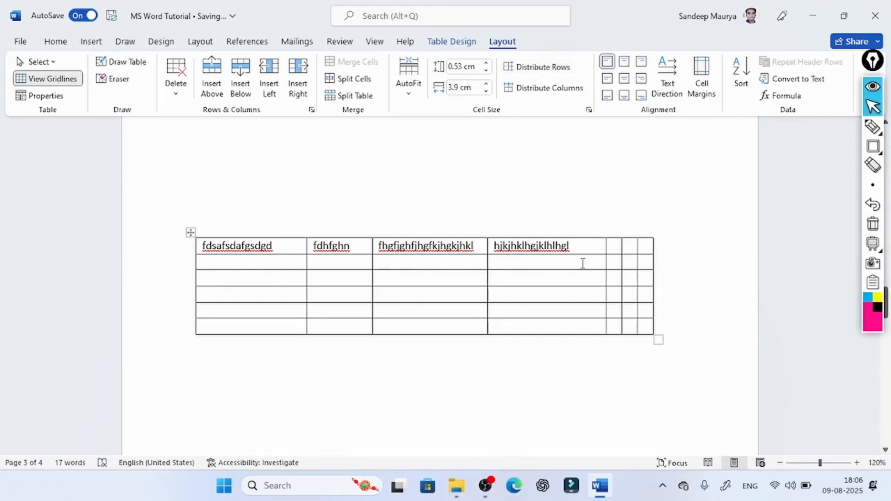
{"action": "left_click_drag", "start_coordinate": [578, 247], "coordinate": [495, 252]}
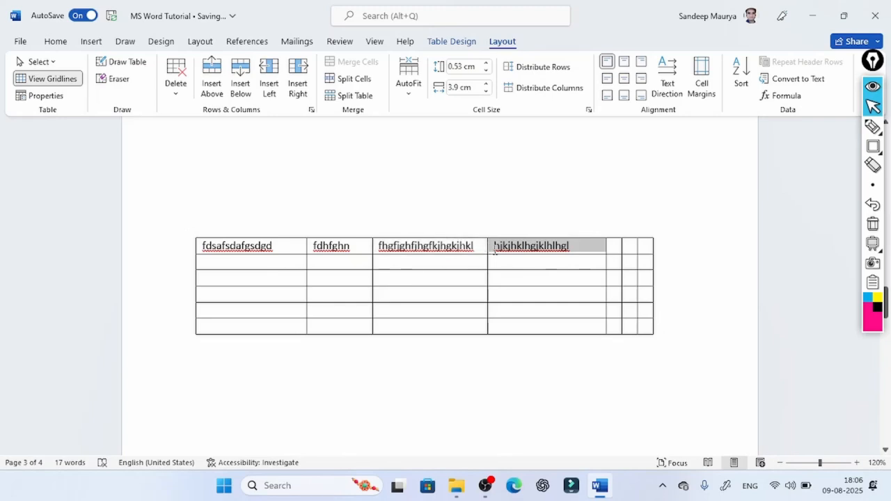
{"action": "key", "text": "Delete"}
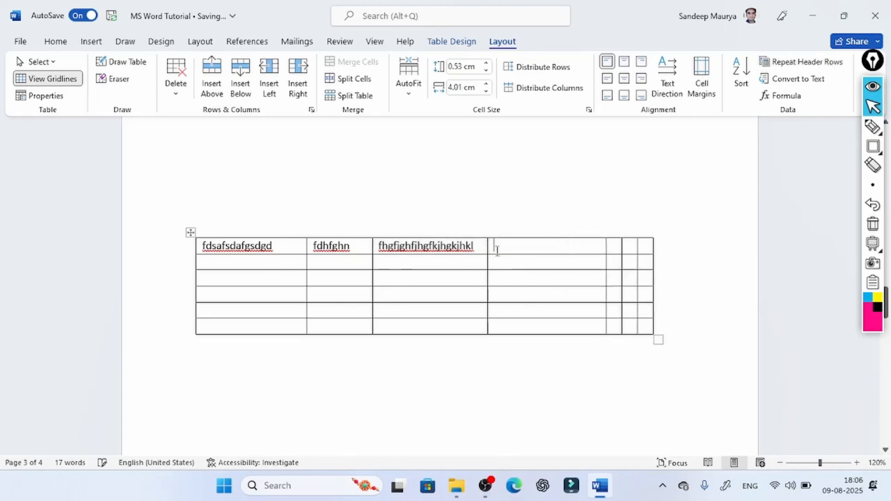
- Distribute all of the table's columns to equal widths
{"action": "left_click", "coordinate": [539, 92]}
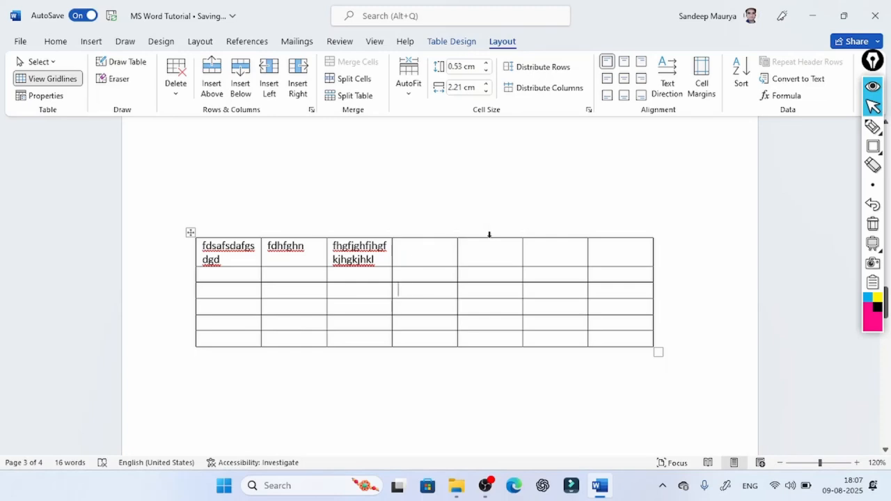
{"action": "mouse_move", "coordinate": [456, 240]}
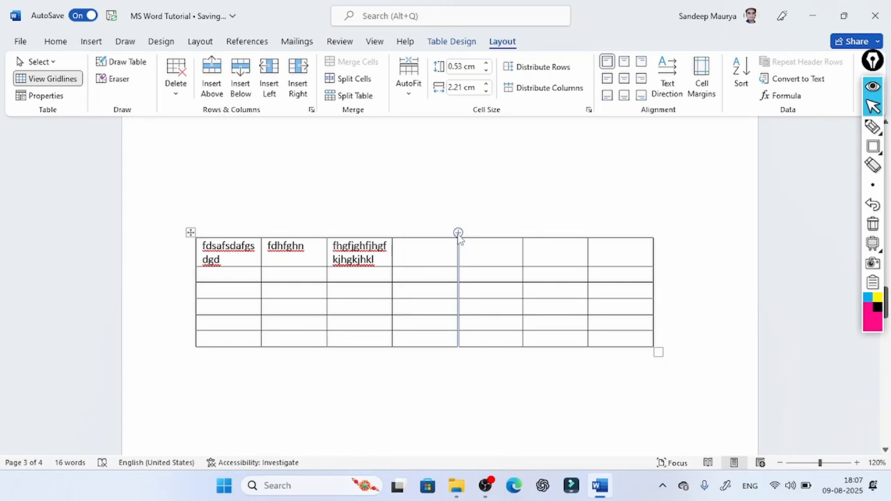
- Insert a column between the table's fourth and fifth columns and shrink the table's width until each column is about 2.04 cm wide
{"action": "left_click", "coordinate": [458, 233]}
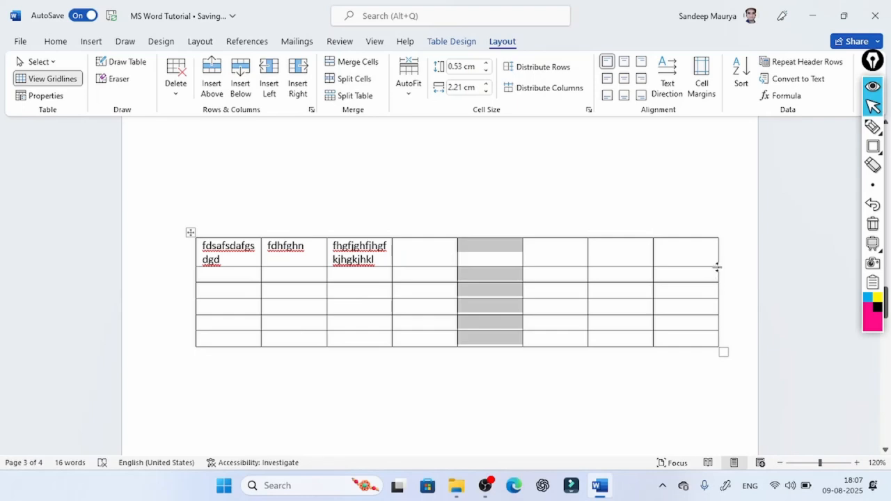
{"action": "left_click_drag", "start_coordinate": [724, 353], "coordinate": [680, 380]}
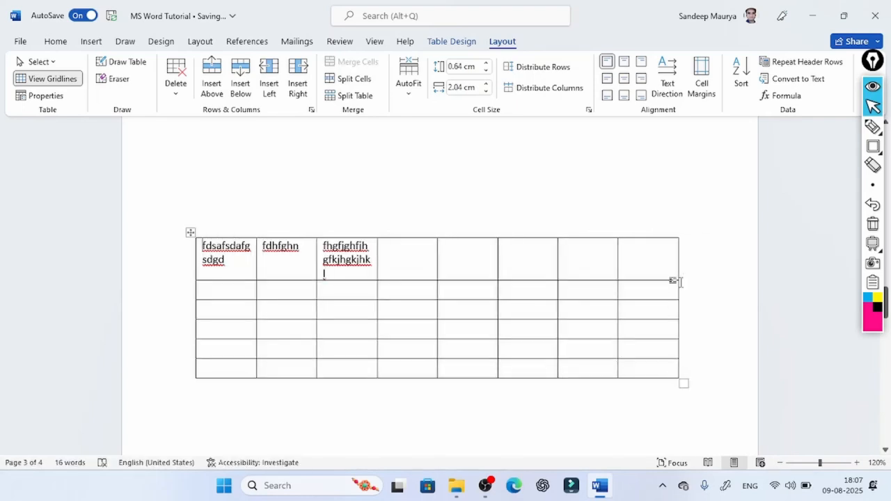
- Increase the last row's height to about 1.81 cm and insert five new rows directly above it
{"action": "left_click", "coordinate": [664, 363]}
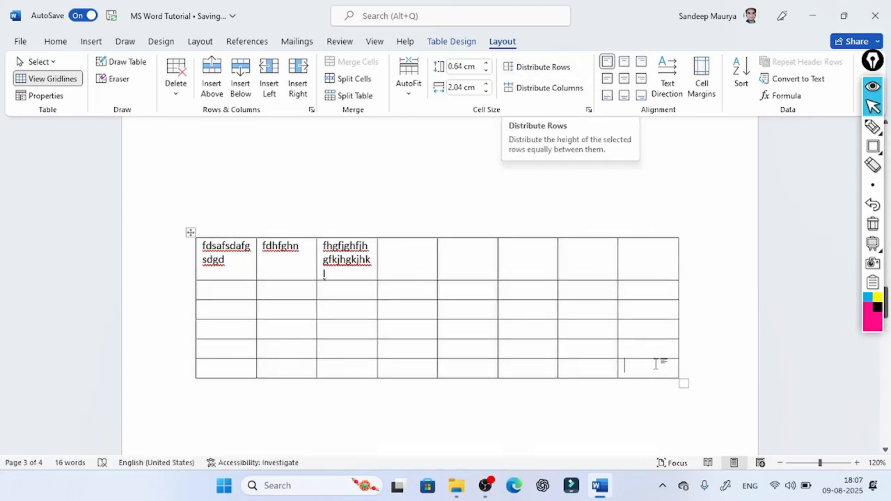
{"action": "left_click_drag", "start_coordinate": [635, 378], "coordinate": [635, 418]}
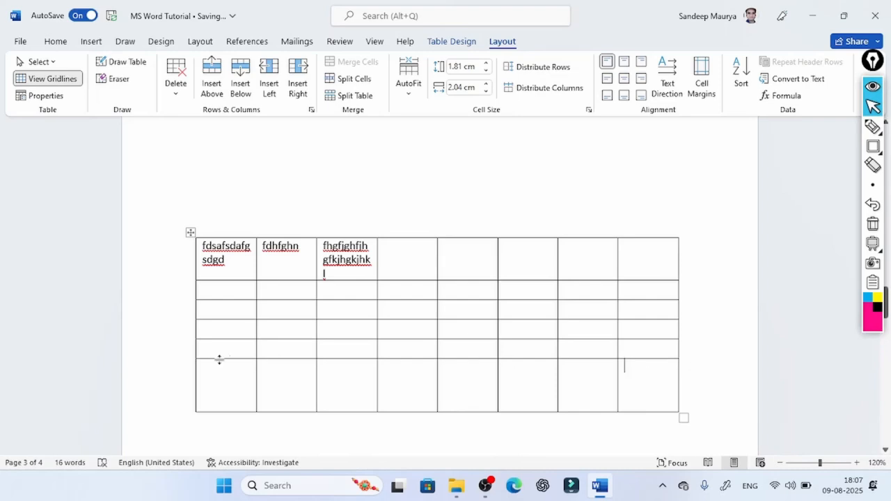
{"action": "mouse_move", "coordinate": [191, 360]}
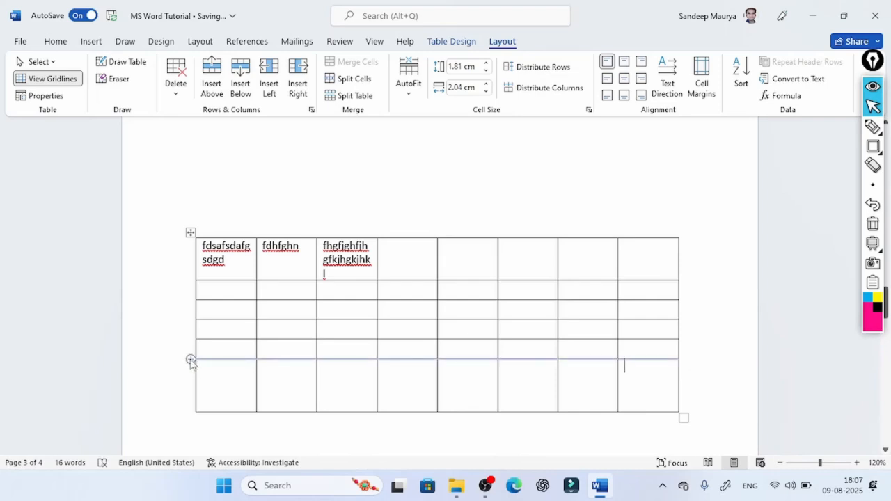
{"action": "left_click", "coordinate": [191, 360]}
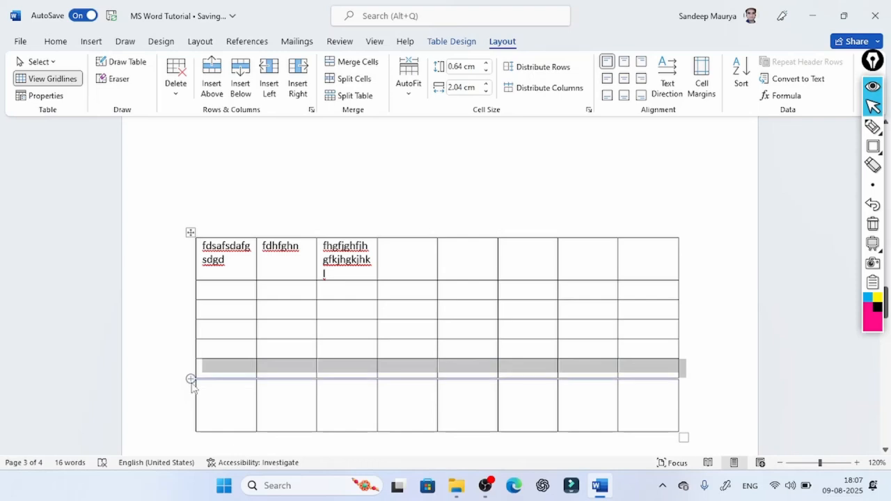
{"action": "left_click", "coordinate": [193, 378]}
{"action": "left_click", "coordinate": [191, 379]}
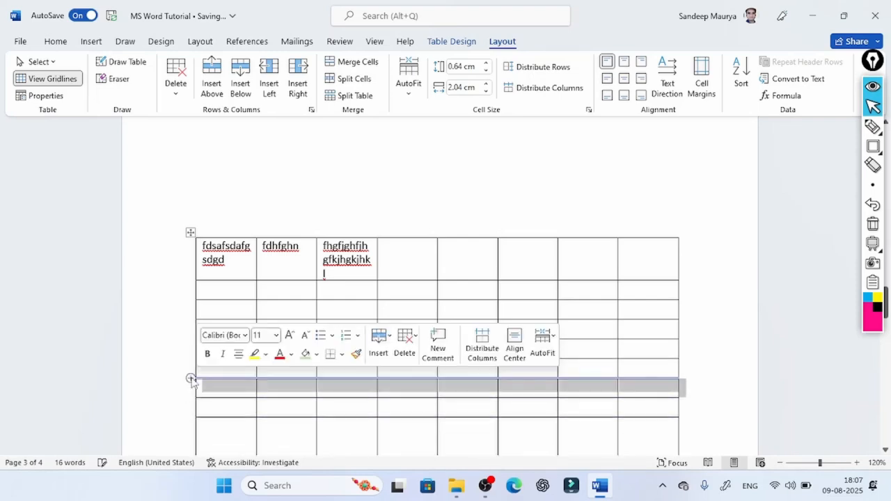
{"action": "left_click", "coordinate": [192, 379]}
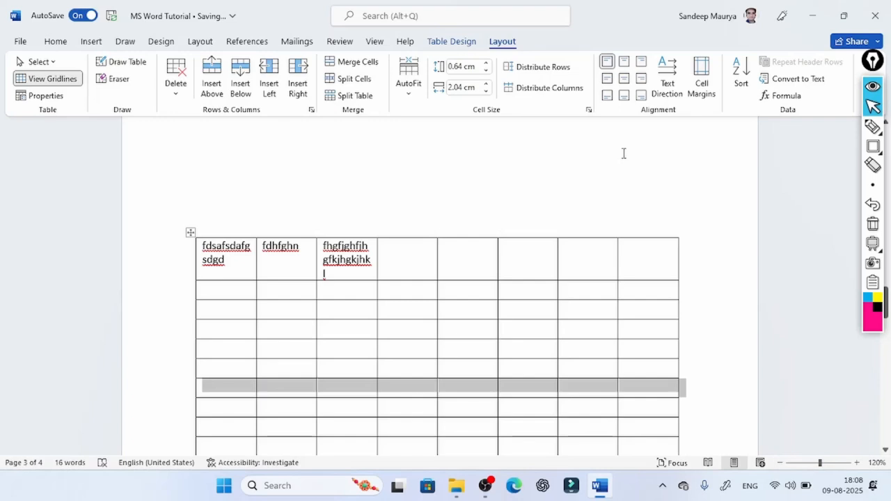
- Delete the five empty columns to the right of the table's third column
{"action": "left_click_drag", "start_coordinate": [235, 260], "coordinate": [577, 333]}
{"action": "scroll", "coordinate": [598, 322], "scroll_direction": "up", "scroll_amount": 7}
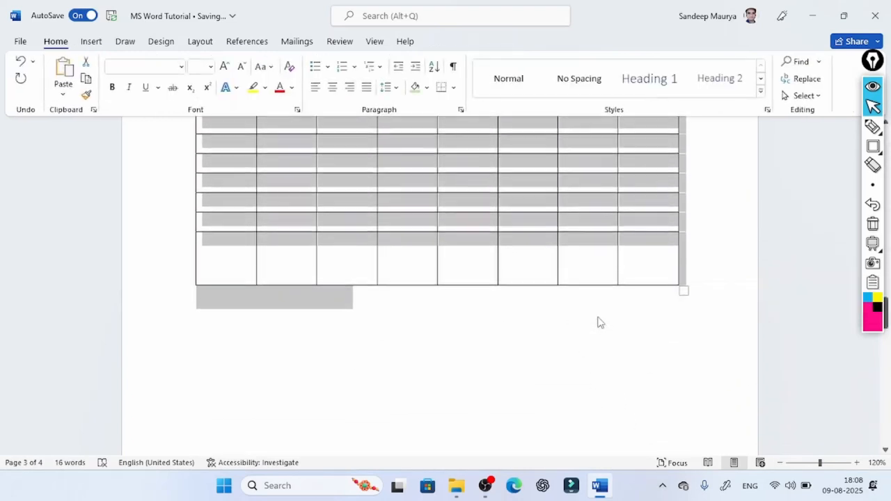
{"action": "scroll", "coordinate": [602, 318], "scroll_direction": "down", "scroll_amount": 1}
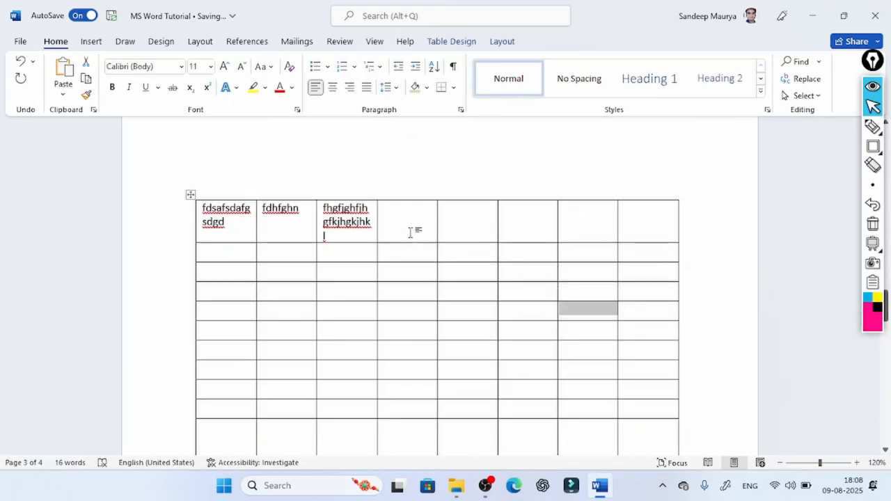
{"action": "left_click_drag", "start_coordinate": [411, 230], "coordinate": [638, 450]}
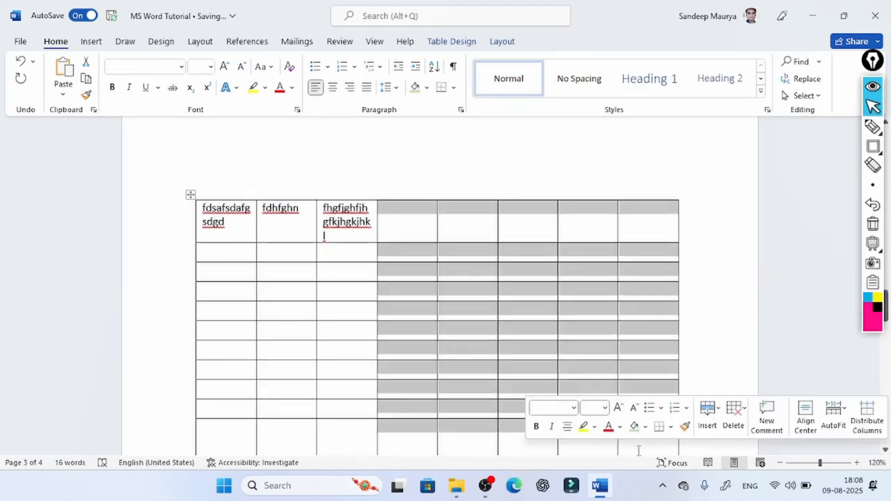
{"action": "left_click", "coordinate": [460, 43]}
{"action": "left_click", "coordinate": [502, 41]}
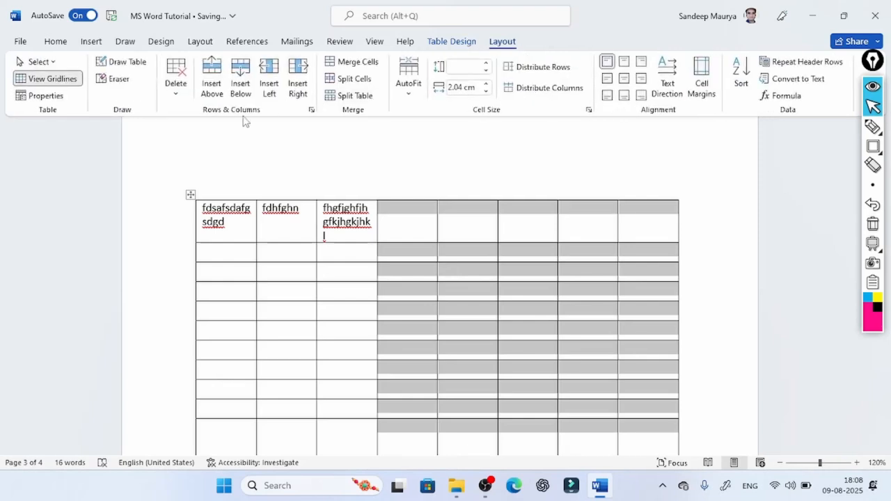
{"action": "left_click", "coordinate": [181, 97]}
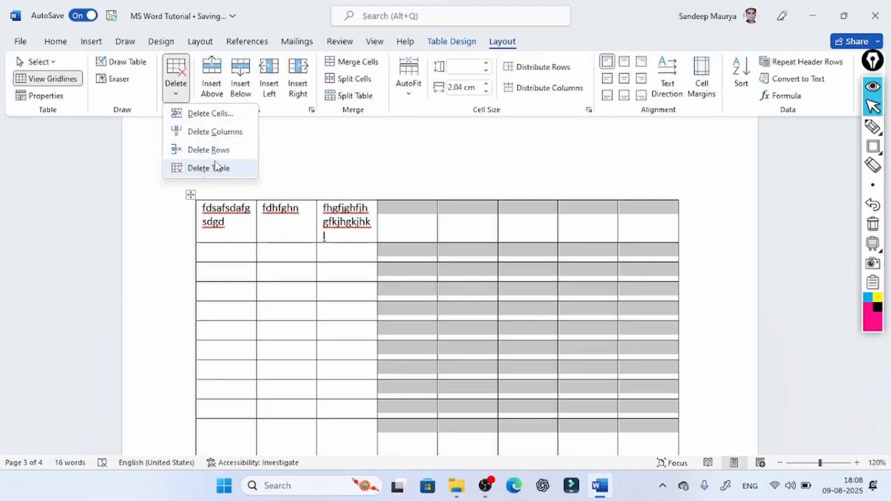
{"action": "left_click", "coordinate": [224, 132]}
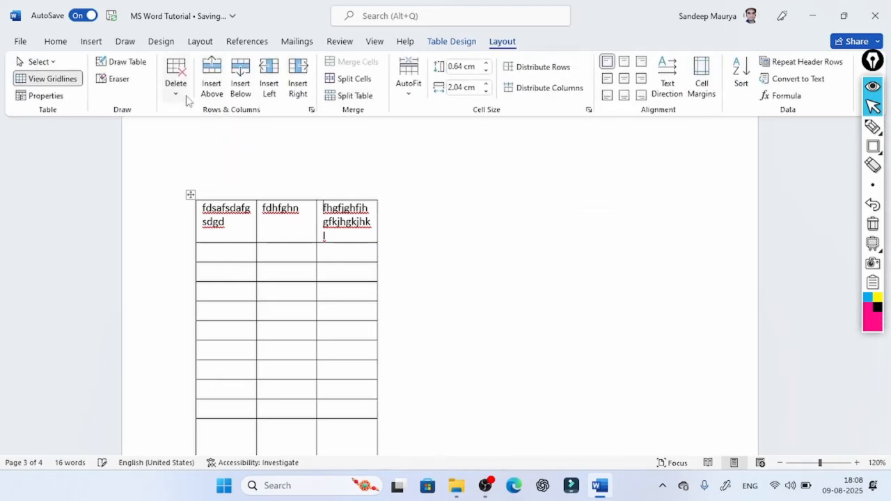
- Delete all rows below the table's second row
{"action": "left_click_drag", "start_coordinate": [211, 328], "coordinate": [353, 367]}
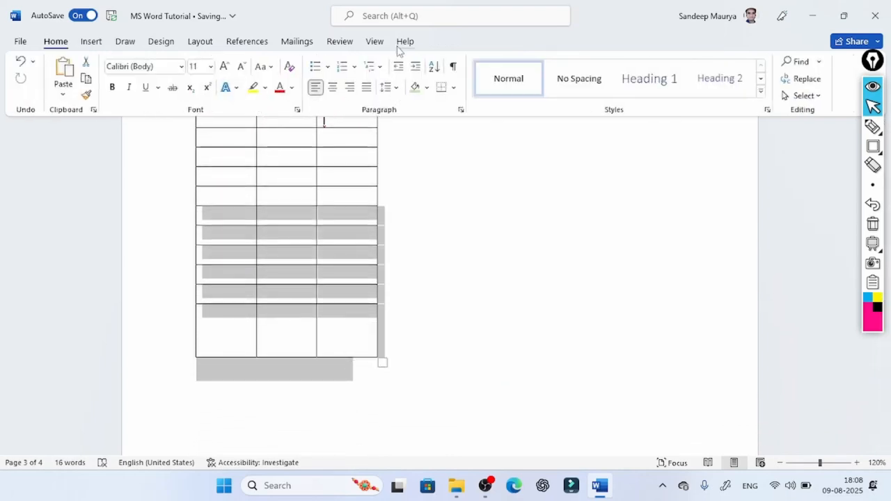
{"action": "left_click", "coordinate": [334, 279]}
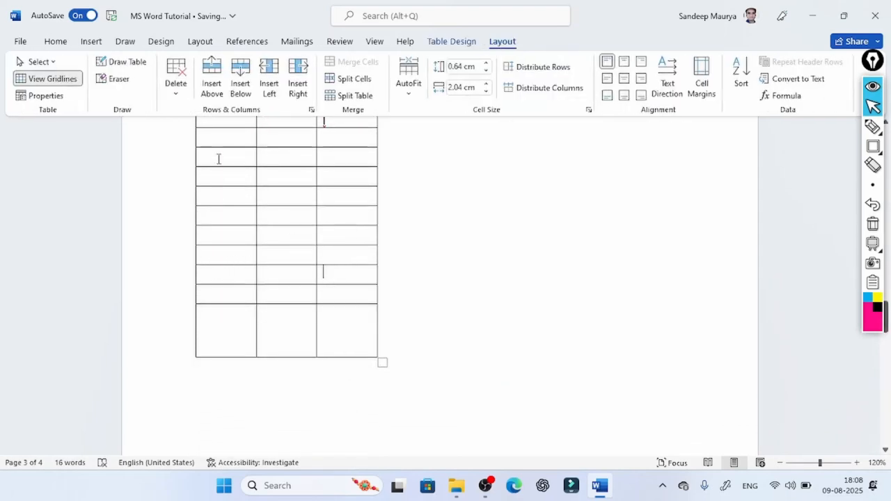
{"action": "left_click_drag", "start_coordinate": [219, 159], "coordinate": [327, 311]}
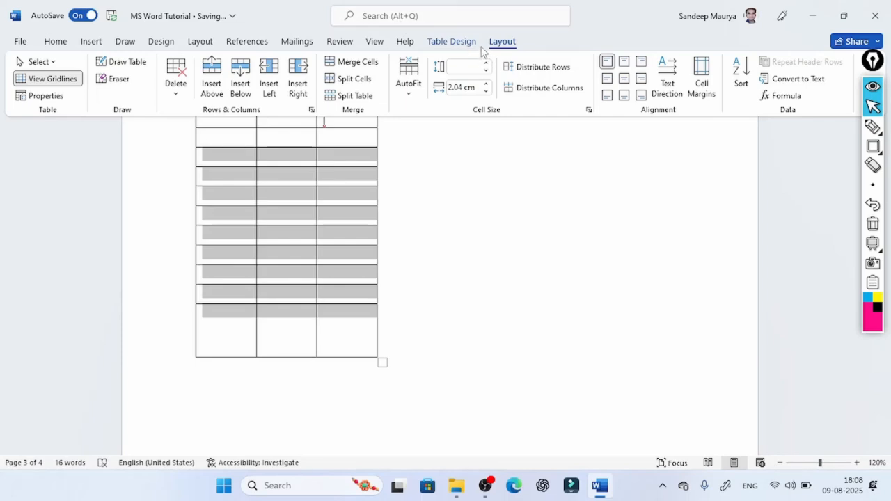
{"action": "left_click", "coordinate": [185, 91]}
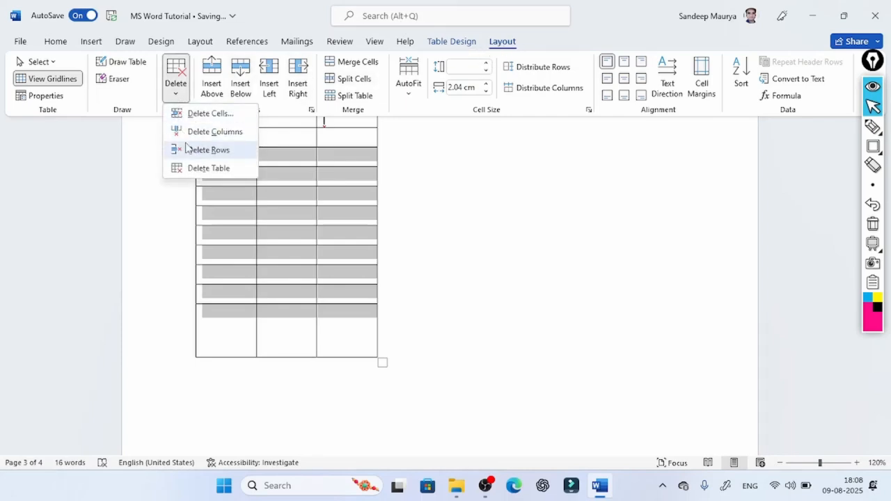
{"action": "left_click", "coordinate": [195, 151]}
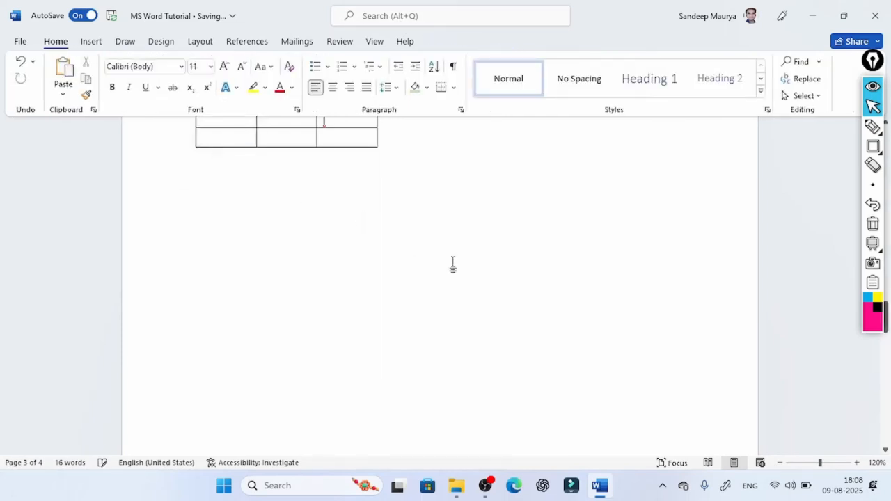
- Enlarge the whole table until its columns are about 5.63 cm wide and its second row about 1.43 cm high
{"action": "scroll", "coordinate": [452, 265], "scroll_direction": "up", "scroll_amount": 4}
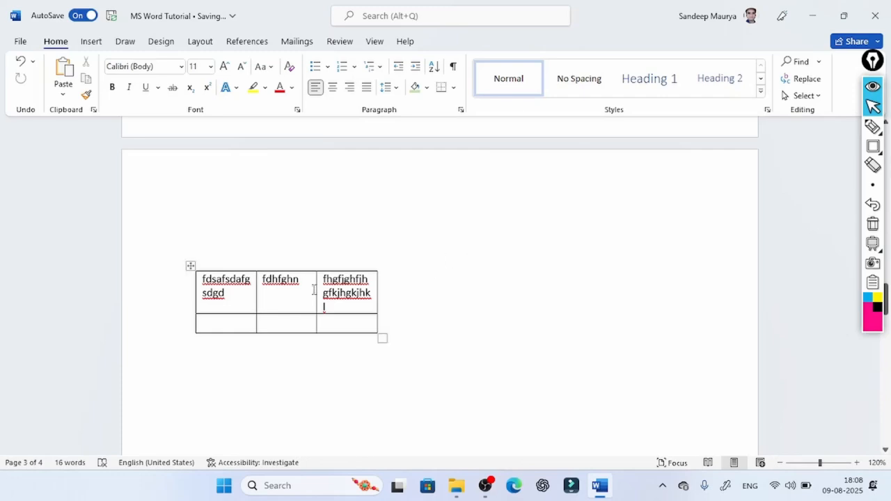
{"action": "left_click", "coordinate": [502, 42]}
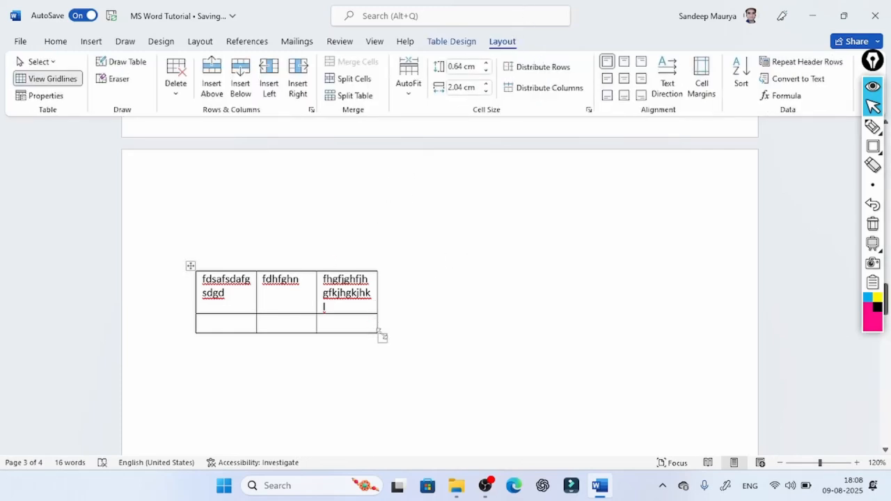
{"action": "left_click_drag", "start_coordinate": [384, 339], "coordinate": [695, 408]}
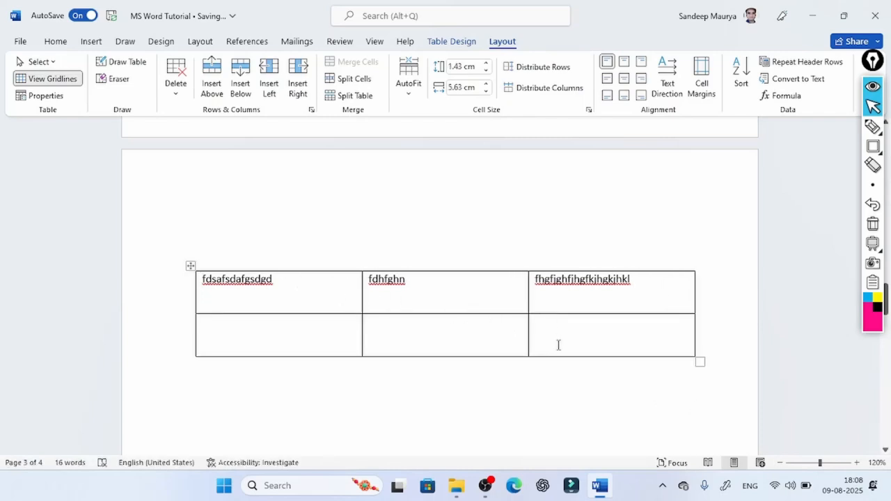
- Cycle the text in the table's first cell through the left, center and right alignments at top, middle and bottom, ending with bottom right
{"action": "left_click_drag", "start_coordinate": [575, 337], "coordinate": [149, 235]}
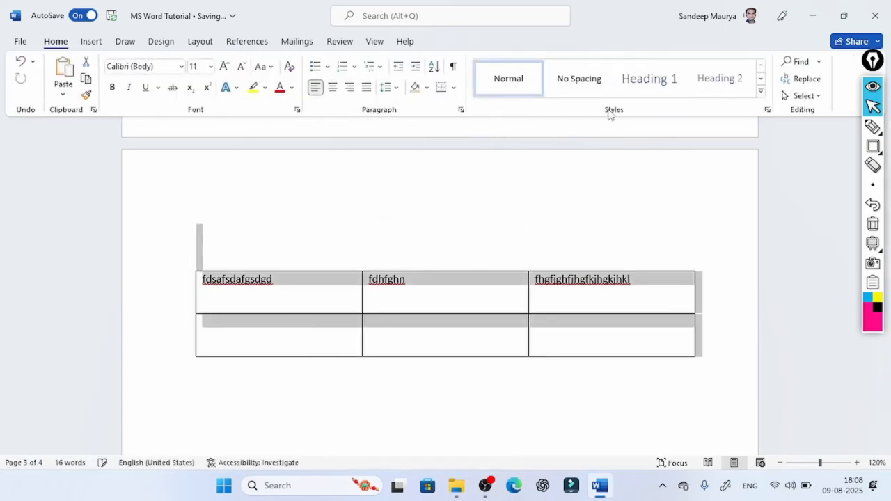
{"action": "left_click", "coordinate": [471, 286]}
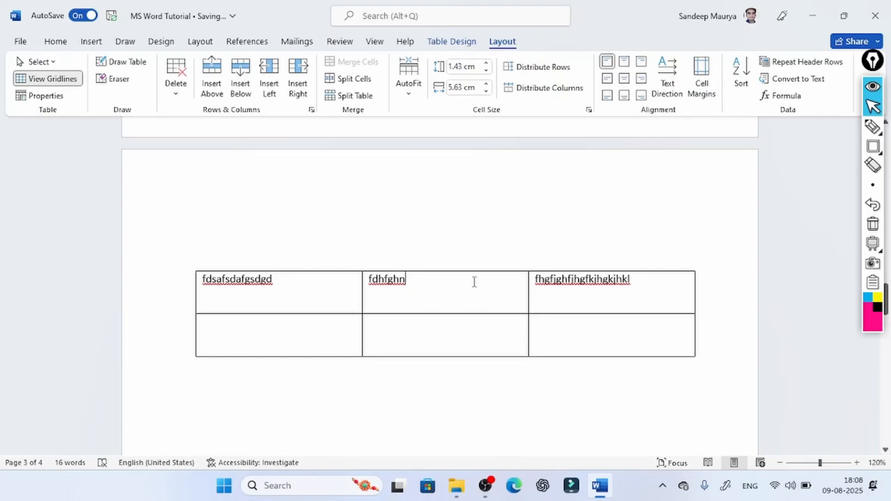
{"action": "left_click_drag", "start_coordinate": [473, 283], "coordinate": [368, 278]}
{"action": "left_click_drag", "start_coordinate": [260, 288], "coordinate": [161, 290]}
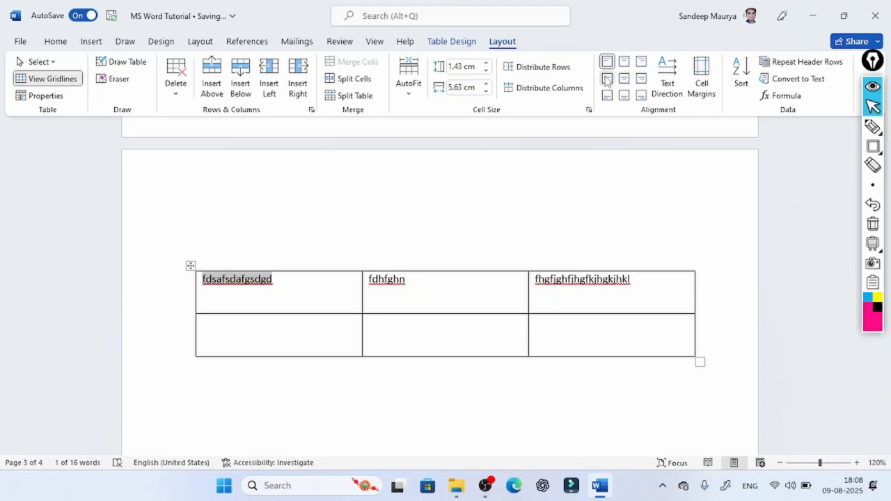
{"action": "left_click", "coordinate": [607, 79]}
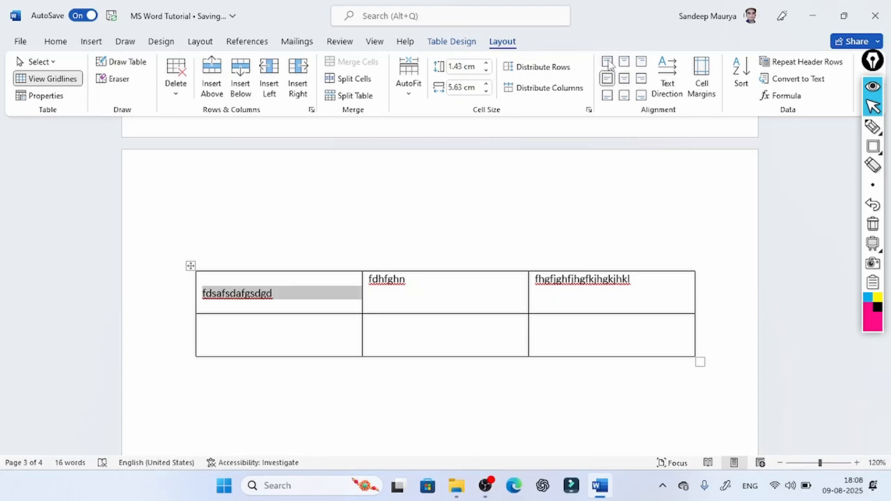
{"action": "left_click", "coordinate": [607, 62]}
{"action": "left_click", "coordinate": [607, 79]}
{"action": "left_click", "coordinate": [607, 96]}
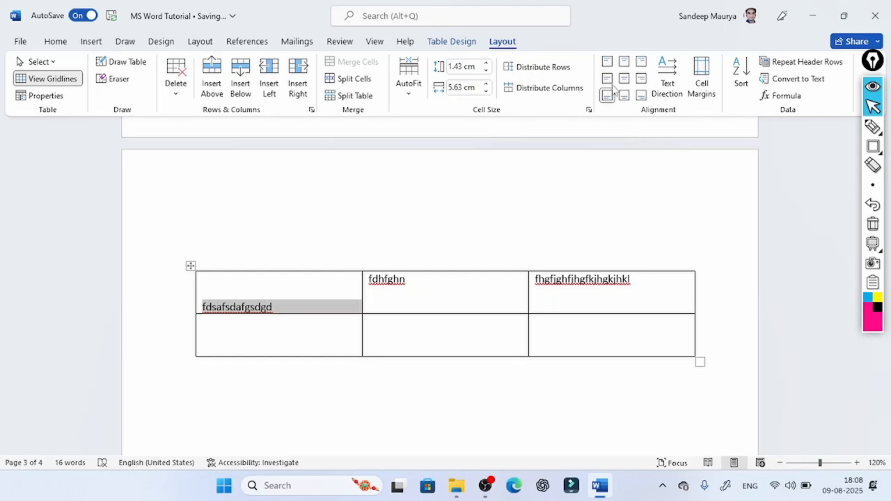
{"action": "left_click", "coordinate": [607, 78]}
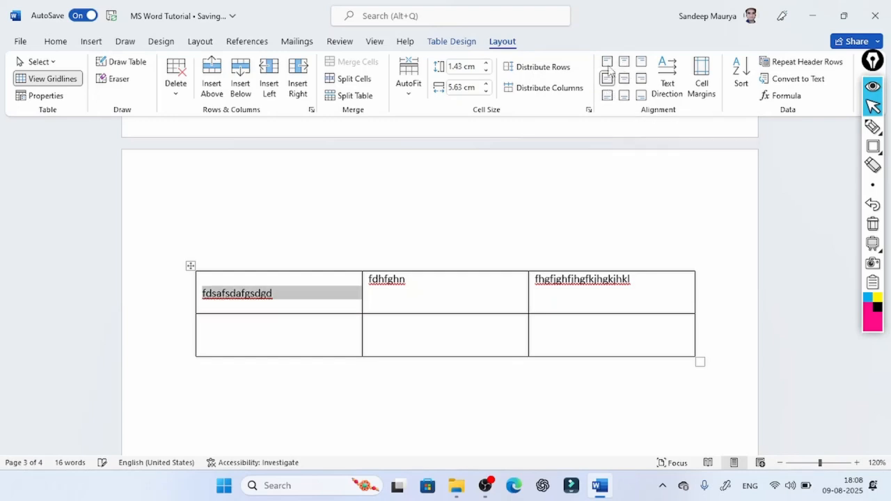
{"action": "left_click", "coordinate": [607, 62]}
{"action": "left_click", "coordinate": [625, 62]}
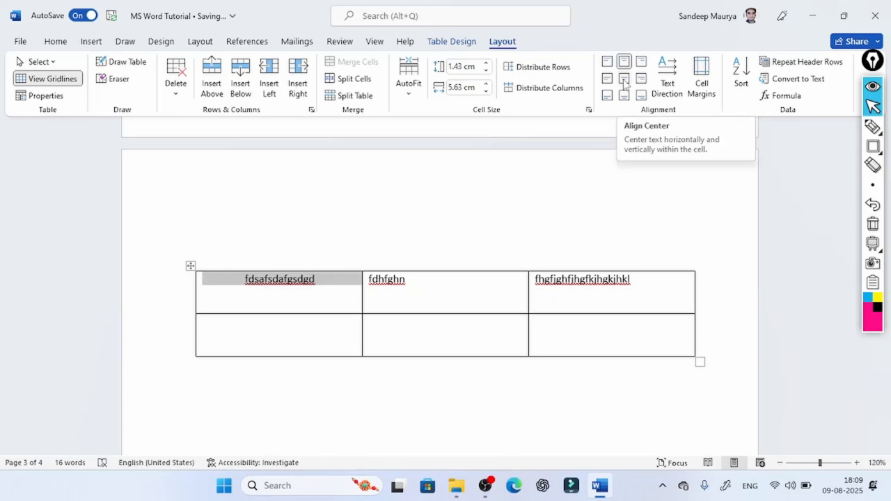
{"action": "left_click", "coordinate": [624, 79]}
{"action": "left_click", "coordinate": [624, 96]}
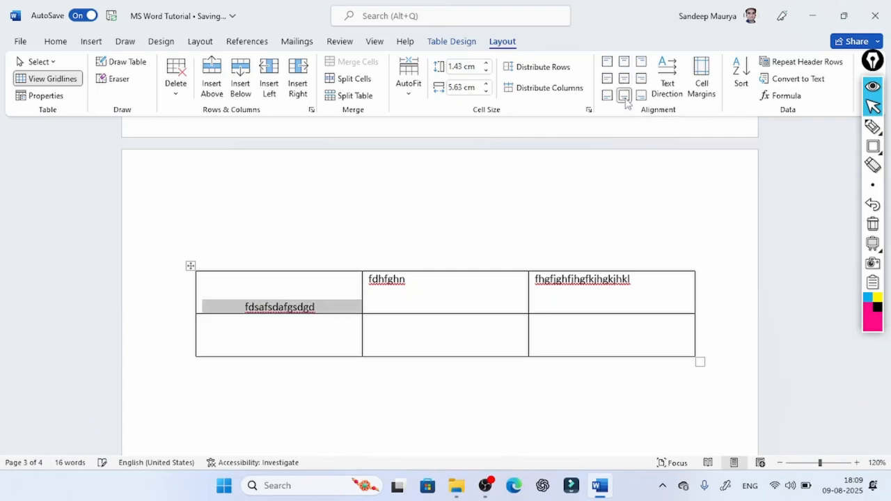
{"action": "left_click", "coordinate": [641, 64]}
{"action": "left_click", "coordinate": [641, 78]}
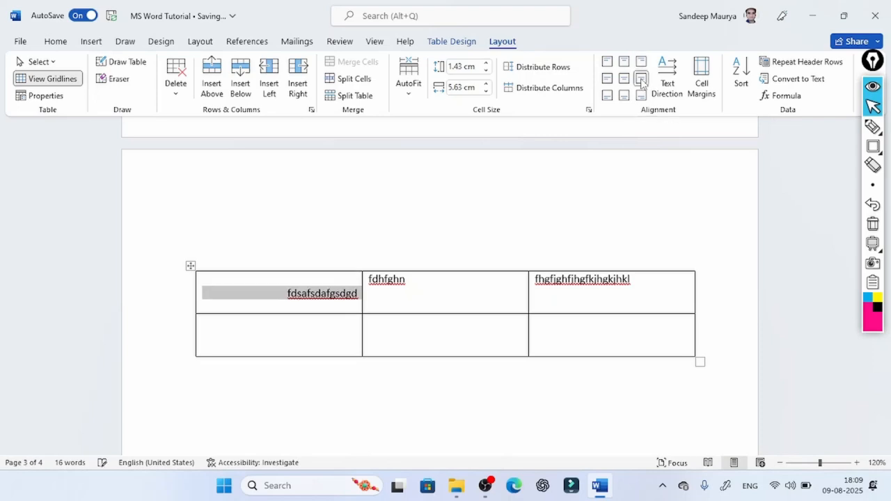
{"action": "left_click", "coordinate": [641, 96]}
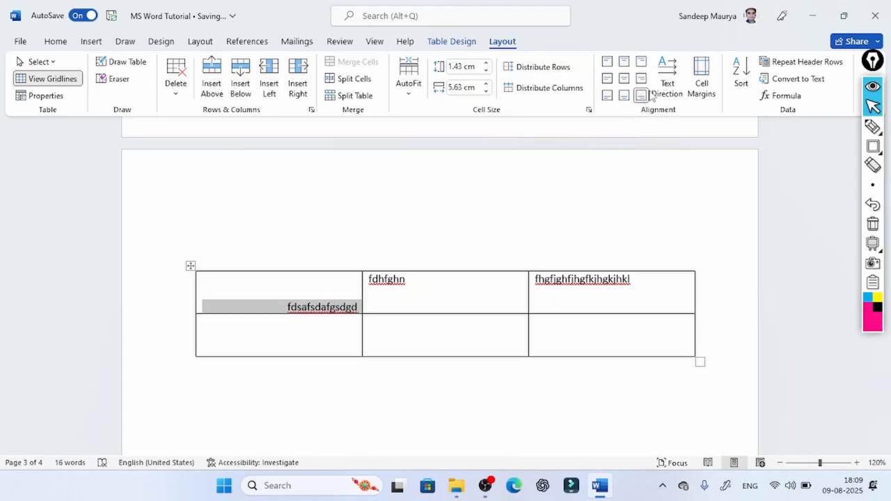
- Cycle the first cell's text direction until it reads from bottom to top, and center the text within the cell
{"action": "left_click", "coordinate": [667, 77]}
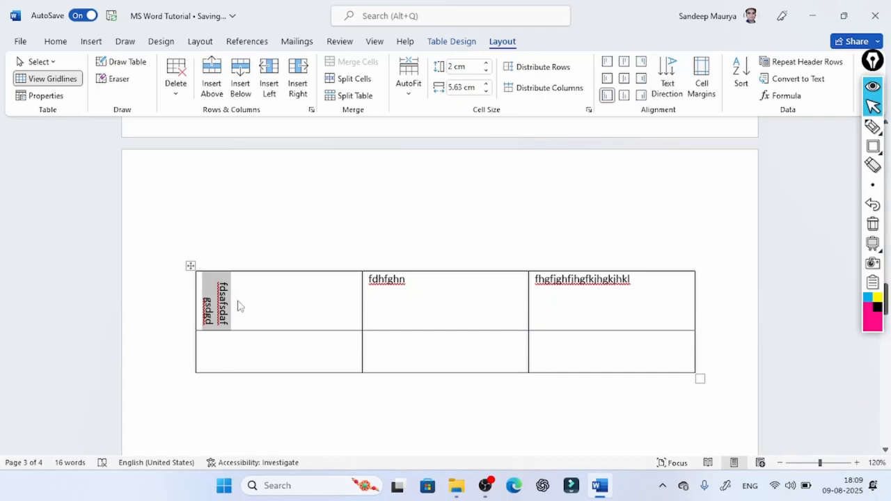
{"action": "left_click", "coordinate": [669, 76]}
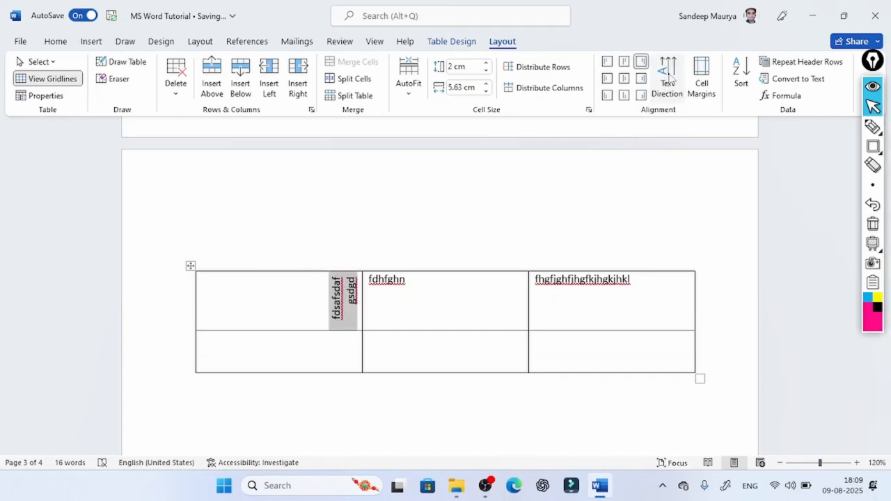
{"action": "left_click", "coordinate": [669, 77]}
{"action": "left_click", "coordinate": [668, 77]}
{"action": "left_click", "coordinate": [668, 77]}
{"action": "left_click", "coordinate": [669, 77]}
{"action": "left_click", "coordinate": [669, 77]}
{"action": "left_click", "coordinate": [669, 77]}
{"action": "left_click", "coordinate": [669, 77]}
{"action": "left_click", "coordinate": [669, 77]}
{"action": "left_click", "coordinate": [669, 77]}
{"action": "left_click", "coordinate": [624, 78]}
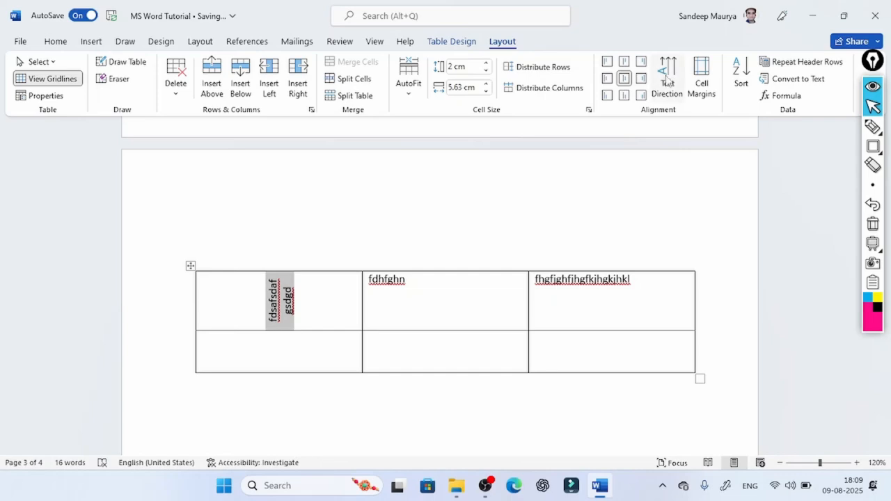
- Turn the text in the table's first cell back to horizontal
{"action": "left_click", "coordinate": [666, 80]}
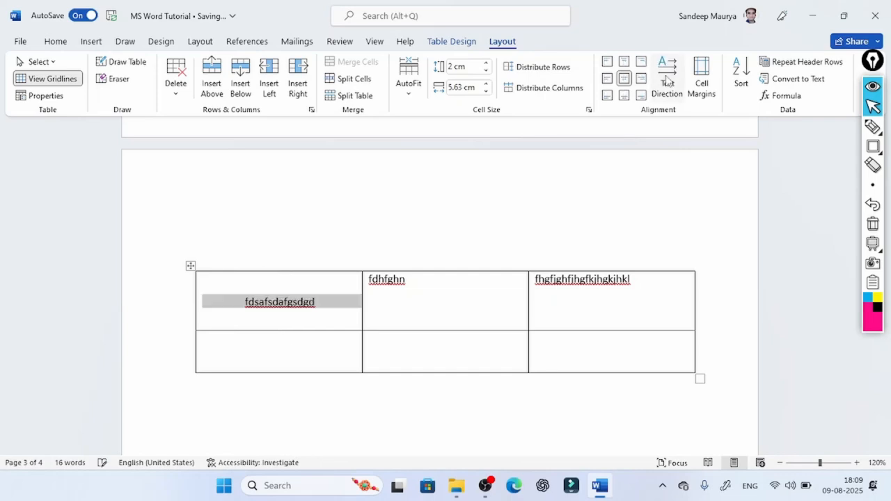
- Set the table's default cell margins to 0.25 cm top, 0.5 cm bottom, 0.5 cm left and 0.45 cm right
{"action": "left_click", "coordinate": [705, 88]}
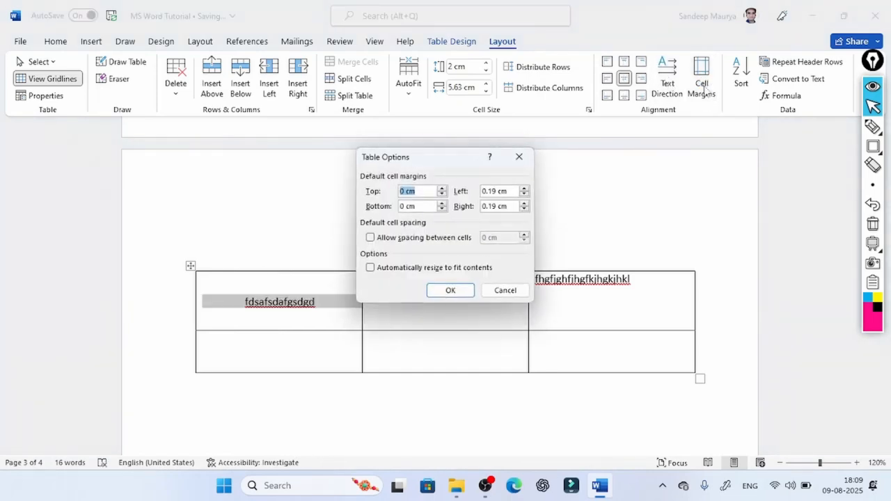
{"action": "left_click_drag", "start_coordinate": [496, 162], "coordinate": [662, 146]}
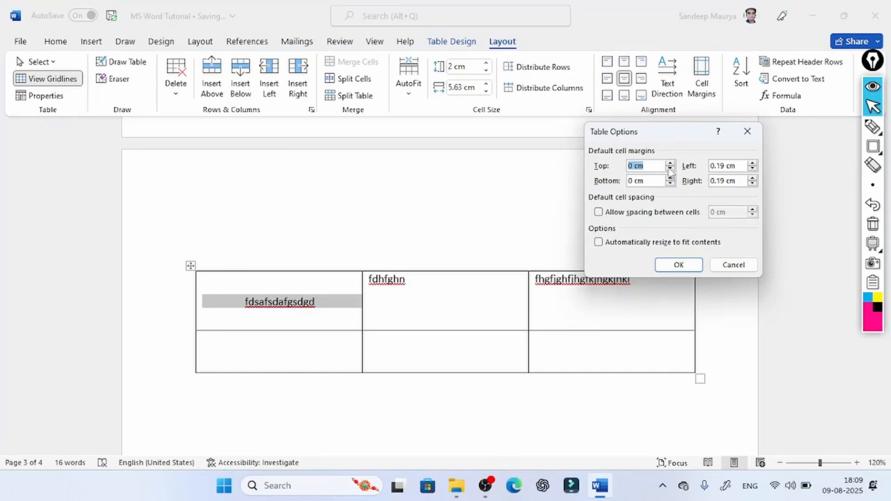
{"action": "left_click", "coordinate": [670, 163]}
{"action": "left_click", "coordinate": [671, 162]}
{"action": "left_click", "coordinate": [671, 178]}
{"action": "left_click", "coordinate": [670, 179]}
{"action": "left_click", "coordinate": [670, 178]}
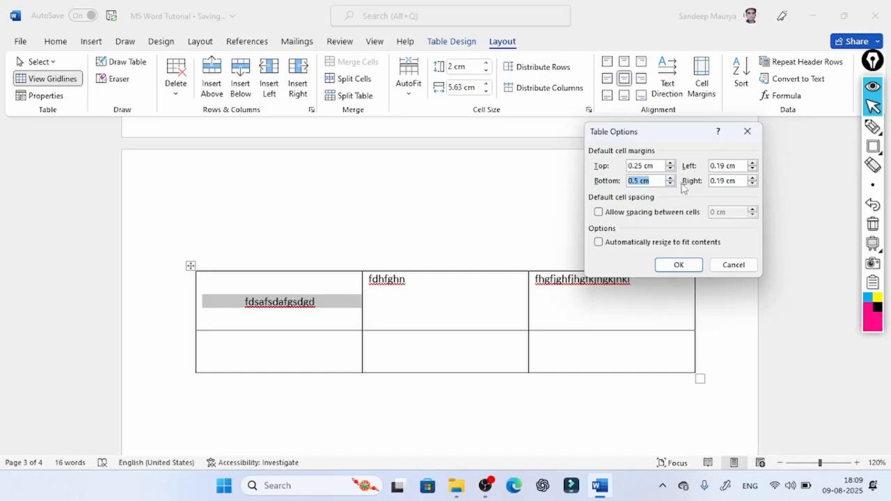
{"action": "left_click", "coordinate": [752, 164]}
{"action": "left_click", "coordinate": [751, 163]}
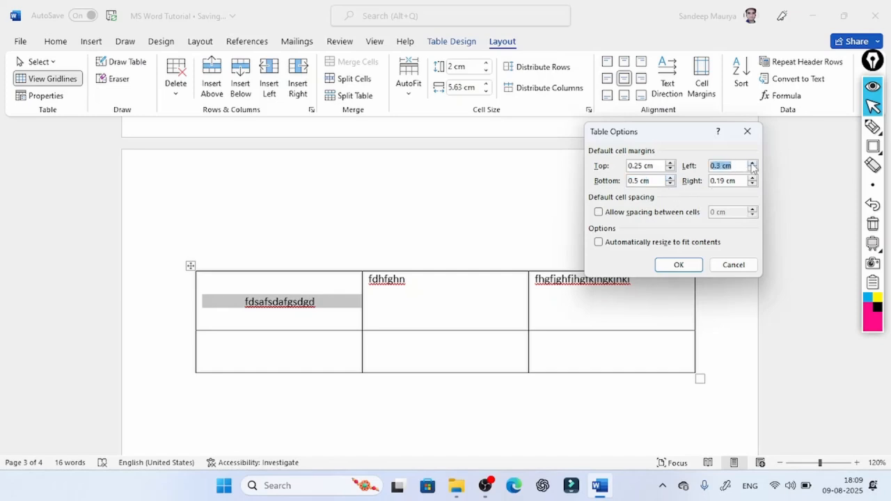
{"action": "left_click", "coordinate": [751, 164]}
{"action": "left_click", "coordinate": [752, 178]}
{"action": "left_click", "coordinate": [751, 179]}
{"action": "left_click", "coordinate": [752, 179]}
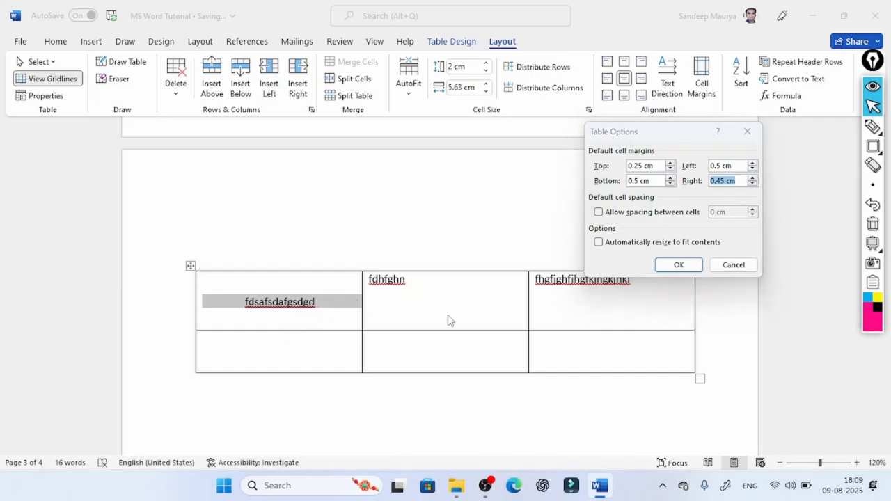
{"action": "left_click", "coordinate": [667, 262]}
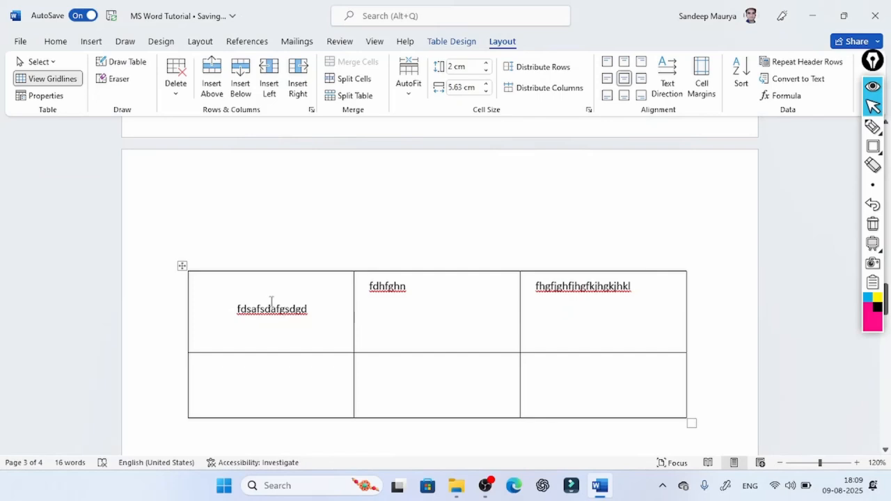
- Enlarge the text in the table's first cell to font size 48, and reduce it to 36
{"action": "key", "text": "ctrl+a"}
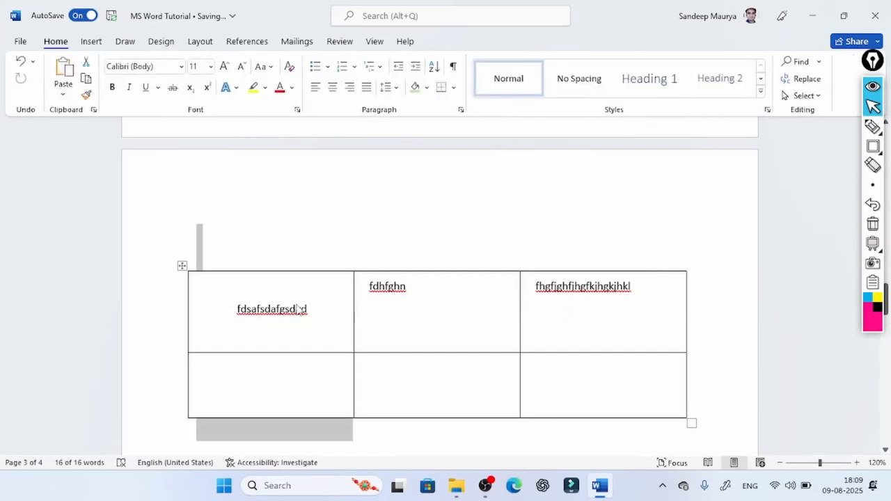
{"action": "triple_click", "coordinate": [295, 311]}
{"action": "left_click", "coordinate": [314, 309]}
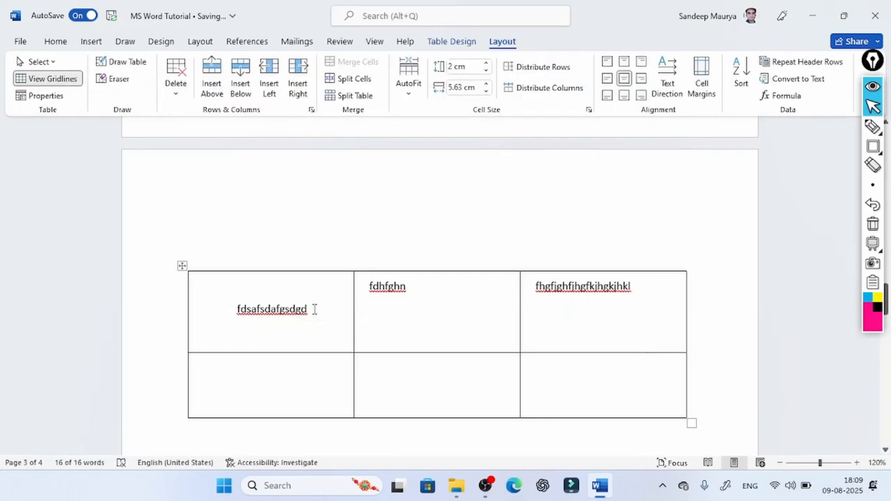
{"action": "left_click", "coordinate": [244, 315]}
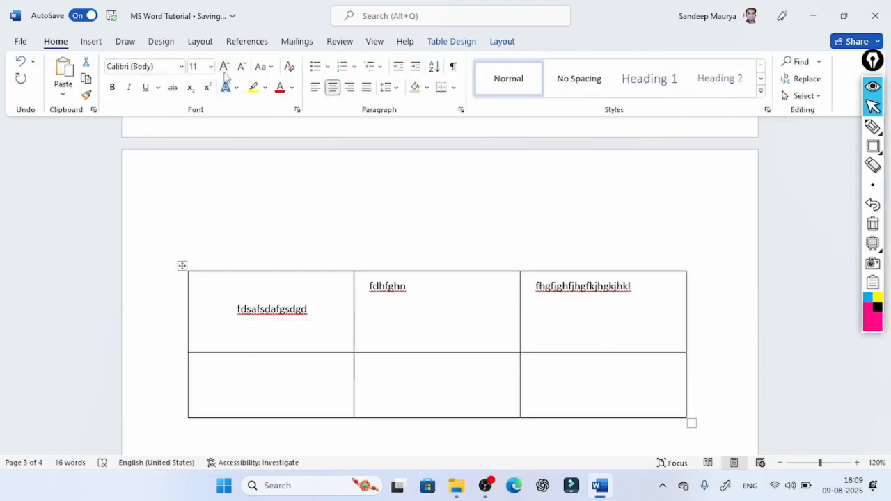
{"action": "left_click", "coordinate": [224, 68]}
{"action": "left_click", "coordinate": [224, 68]}
{"action": "left_click", "coordinate": [223, 68]}
{"action": "left_click", "coordinate": [224, 69]}
{"action": "left_click", "coordinate": [224, 68]}
{"action": "left_click", "coordinate": [223, 68]}
{"action": "left_click", "coordinate": [223, 69]}
{"action": "left_click", "coordinate": [223, 68]}
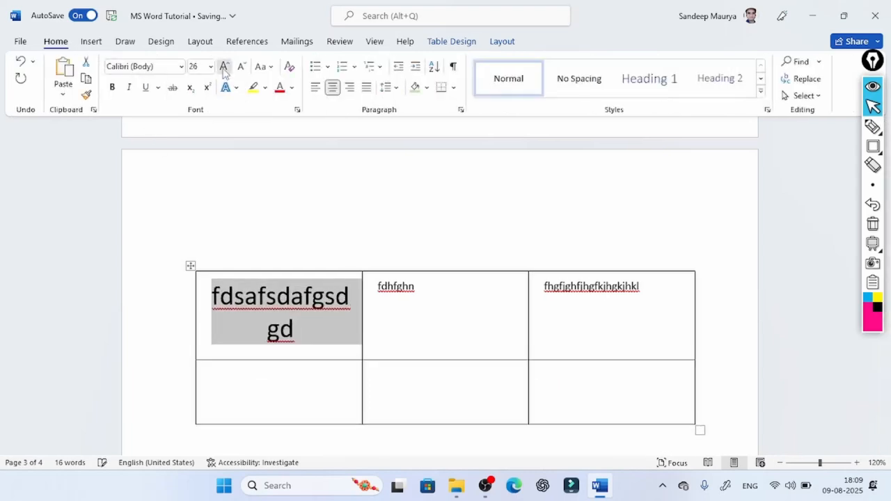
{"action": "left_click", "coordinate": [224, 69]}
{"action": "left_click", "coordinate": [223, 68]}
{"action": "left_click", "coordinate": [224, 69]}
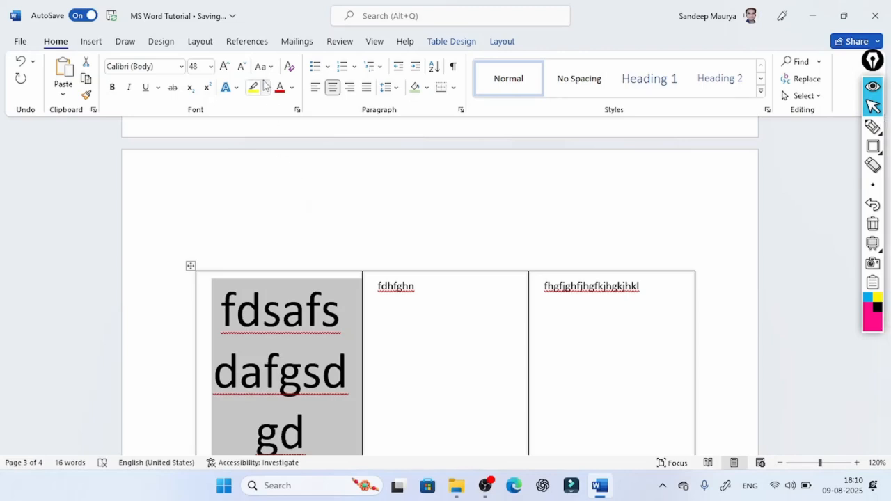
{"action": "left_click", "coordinate": [242, 68]}
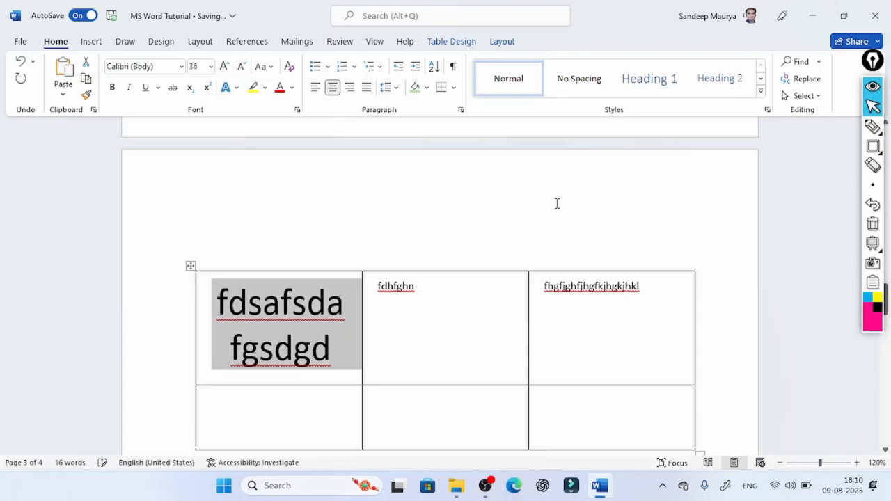
{"action": "left_click", "coordinate": [453, 350]}
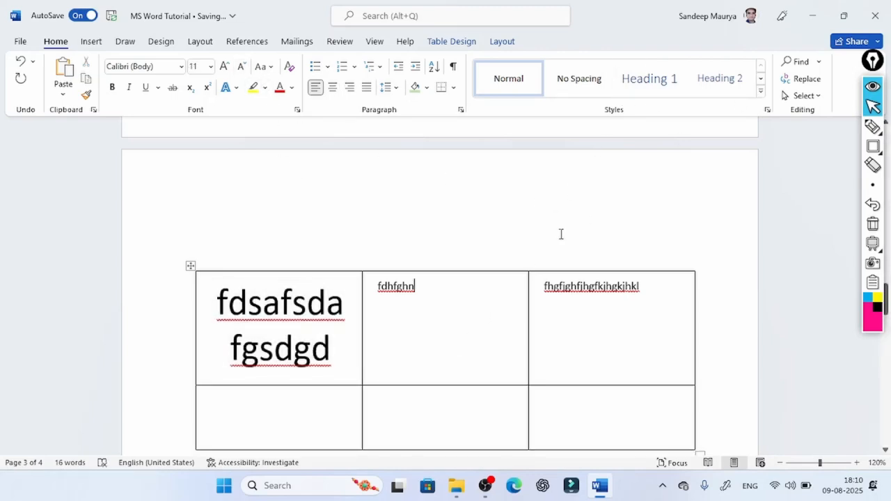
- Set the table's default cell margins to 3 cm top, 5 cm bottom, 1 cm left and 1 cm right
{"action": "left_click", "coordinate": [329, 356]}
{"action": "left_click", "coordinate": [506, 44]}
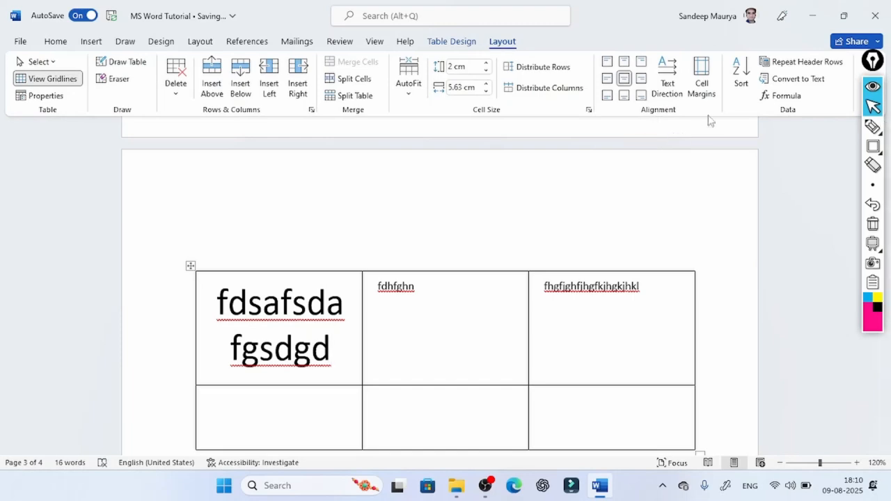
{"action": "left_click", "coordinate": [711, 91]}
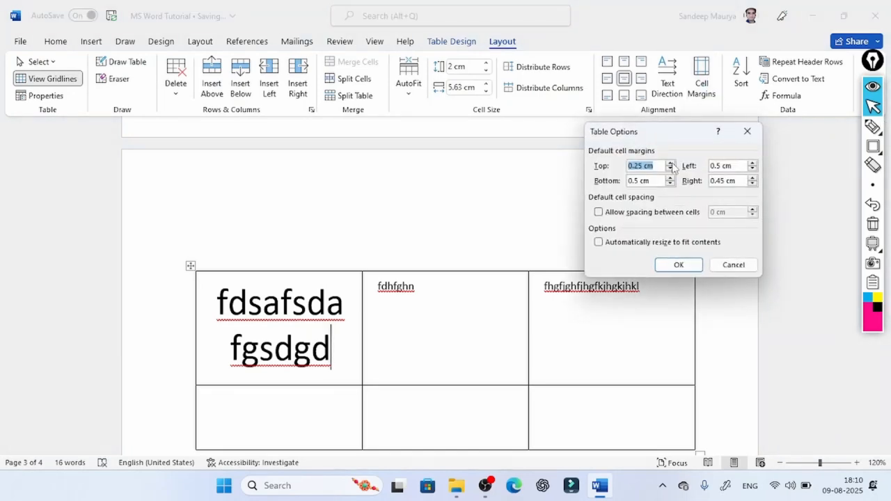
{"action": "left_click", "coordinate": [670, 163]}
{"action": "left_click", "coordinate": [670, 163]}
{"action": "left_click", "coordinate": [670, 163]}
{"action": "left_click", "coordinate": [670, 179]}
{"action": "left_click", "coordinate": [670, 178]}
{"action": "left_click", "coordinate": [670, 178]}
{"action": "left_click", "coordinate": [670, 178]}
{"action": "left_click", "coordinate": [671, 178]}
{"action": "left_click", "coordinate": [670, 178]}
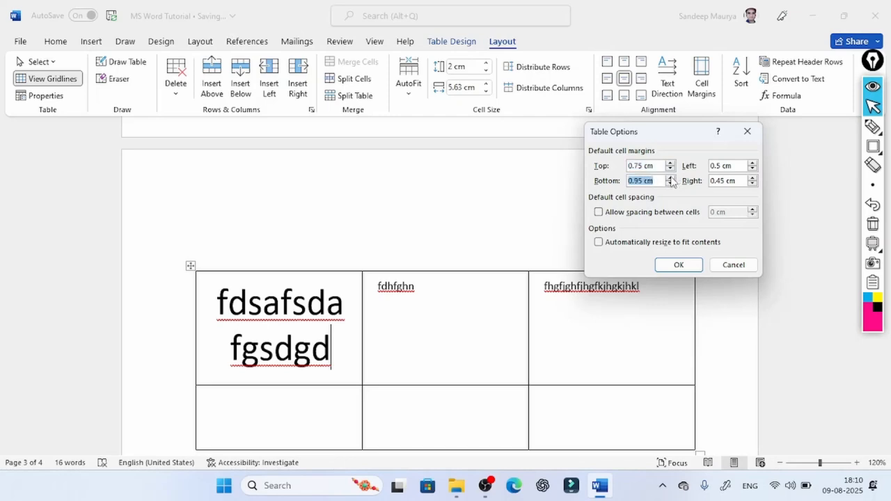
{"action": "left_click_drag", "start_coordinate": [660, 165], "coordinate": [630, 166]}
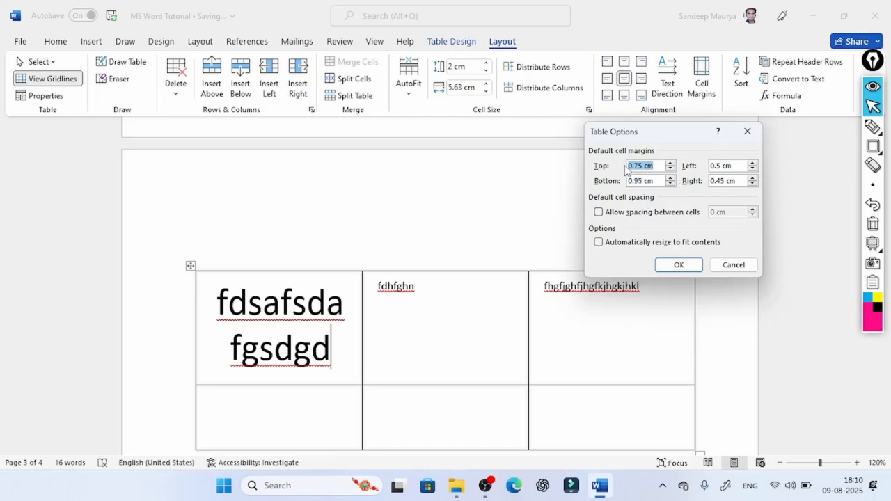
{"action": "type", "text": "3"}
{"action": "left_click_drag", "start_coordinate": [657, 180], "coordinate": [625, 179]}
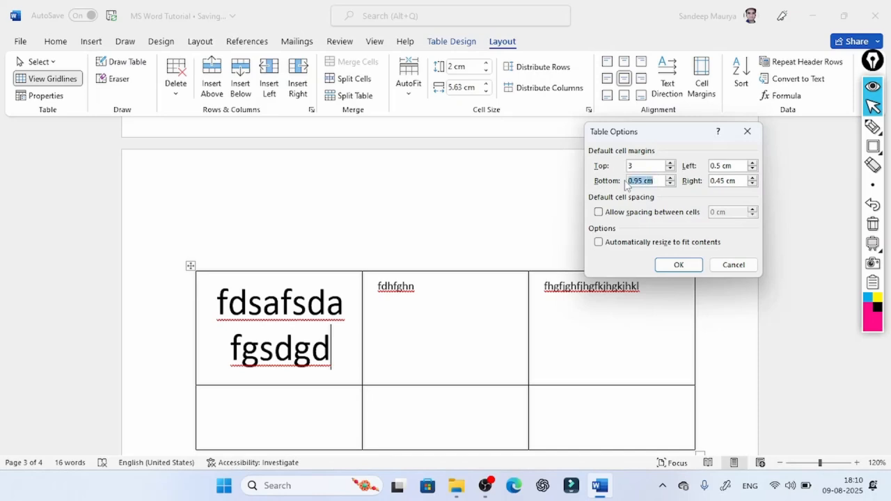
{"action": "type", "text": "5"}
{"action": "left_click_drag", "start_coordinate": [735, 166], "coordinate": [705, 182]}
{"action": "type", "text": "11"}
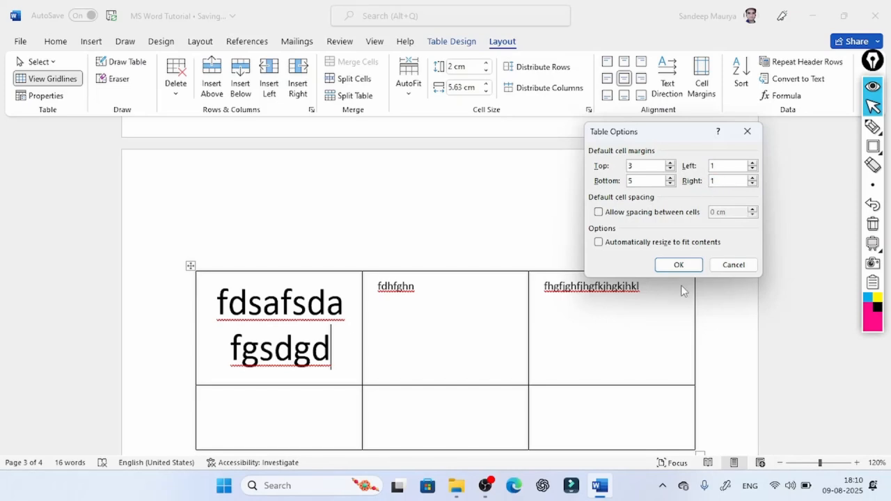
{"action": "left_click", "coordinate": [678, 266]}
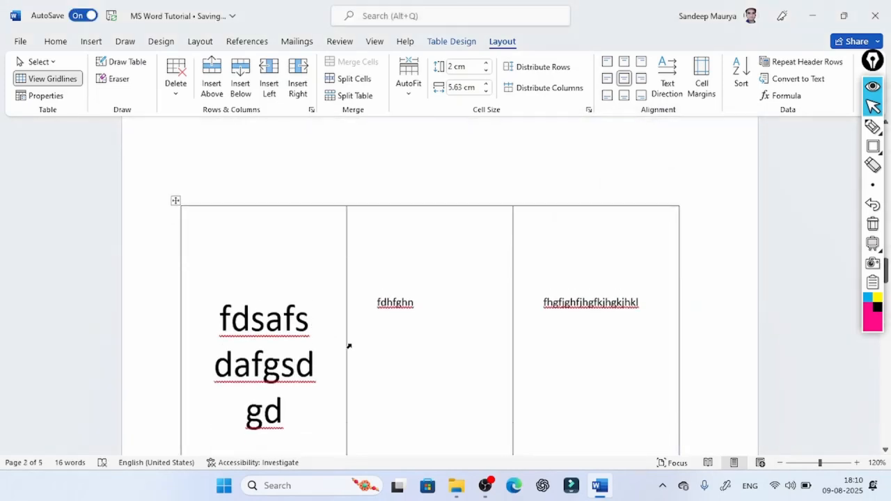
- Examine how the cell margins space the text and rows of the table across the pages
{"action": "scroll", "coordinate": [260, 241], "scroll_direction": "down", "scroll_amount": 6}
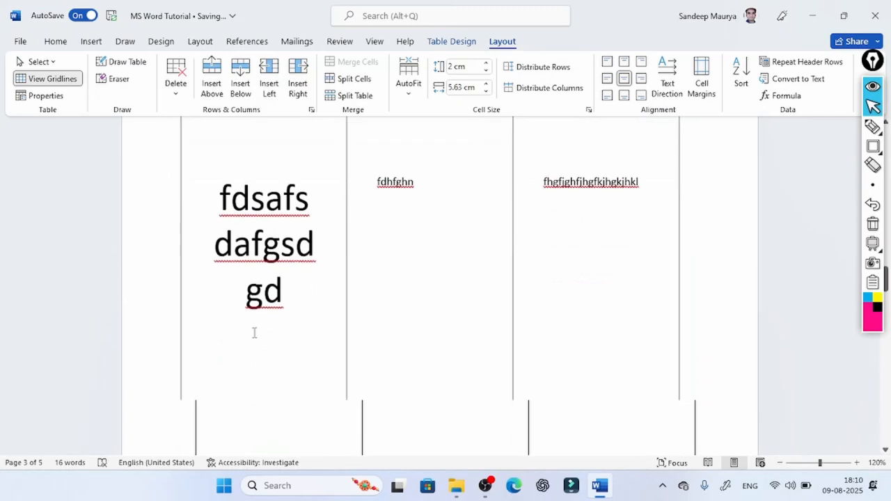
{"action": "scroll", "coordinate": [382, 295], "scroll_direction": "up", "scroll_amount": 4}
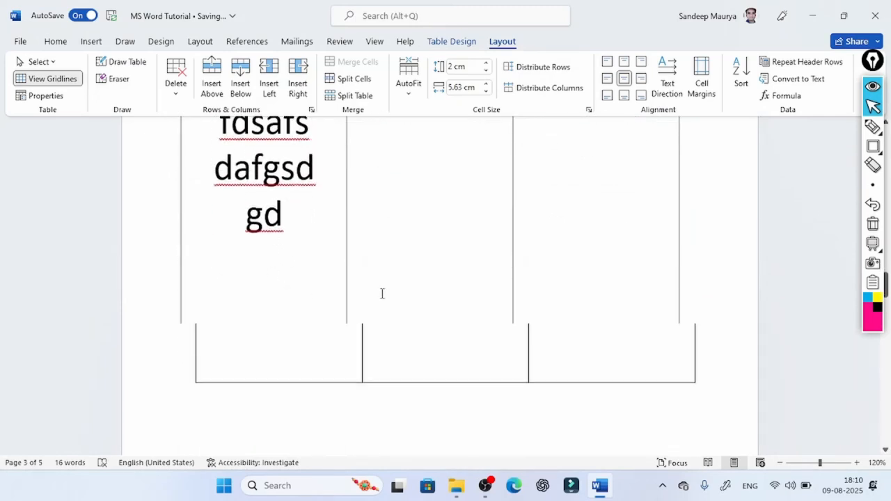
{"action": "scroll", "coordinate": [382, 295], "scroll_direction": "down", "scroll_amount": 2}
{"action": "scroll", "coordinate": [382, 295], "scroll_direction": "down", "scroll_amount": 8}
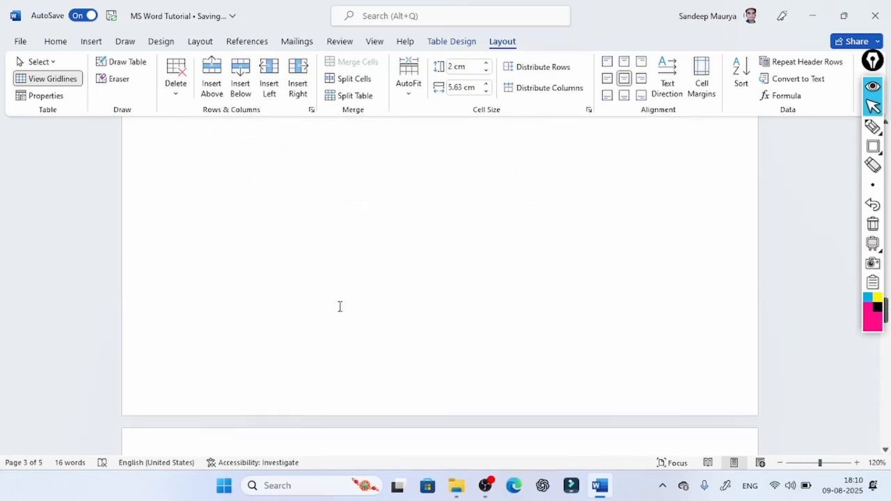
{"action": "scroll", "coordinate": [365, 365], "scroll_direction": "down", "scroll_amount": 3}
{"action": "scroll", "coordinate": [355, 342], "scroll_direction": "up", "scroll_amount": 5}
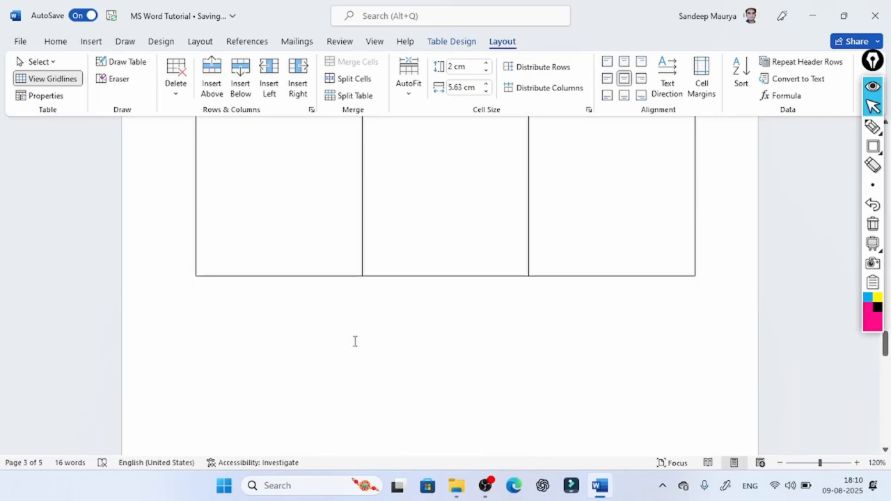
{"action": "scroll", "coordinate": [355, 342], "scroll_direction": "down", "scroll_amount": 4}
{"action": "scroll", "coordinate": [352, 342], "scroll_direction": "up", "scroll_amount": 9}
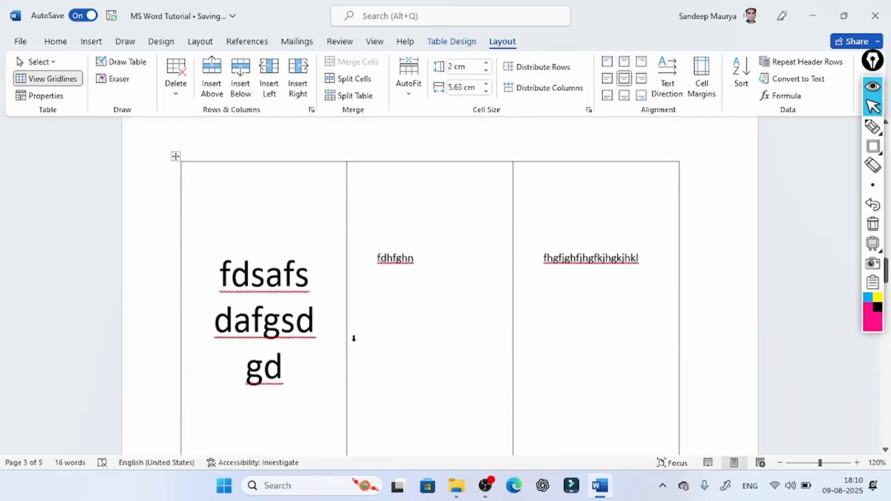
{"action": "scroll", "coordinate": [353, 341], "scroll_direction": "down", "scroll_amount": 2}
{"action": "scroll", "coordinate": [351, 343], "scroll_direction": "down", "scroll_amount": 2}
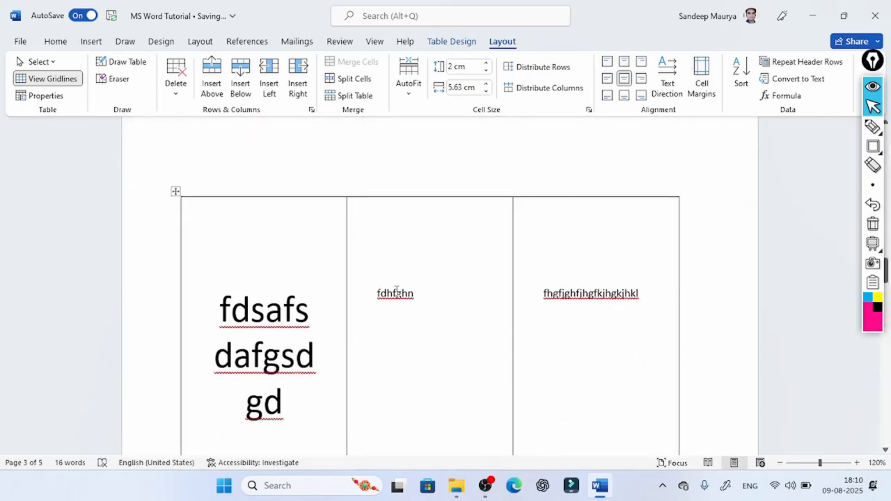
- Open the table's default cell margin settings
{"action": "left_click", "coordinate": [709, 96]}
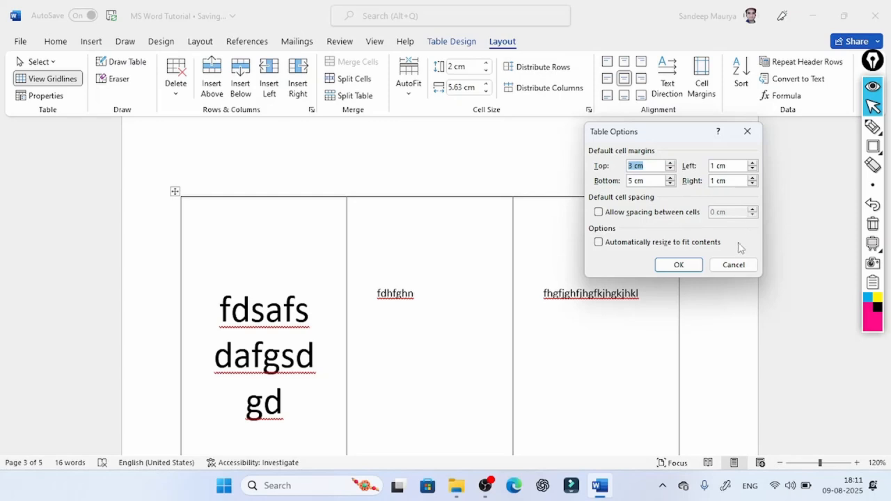
- Close the cell margin settings without changes, and set the table's Column 1 sort type to Date after trying Number and Text
{"action": "left_click", "coordinate": [735, 265]}
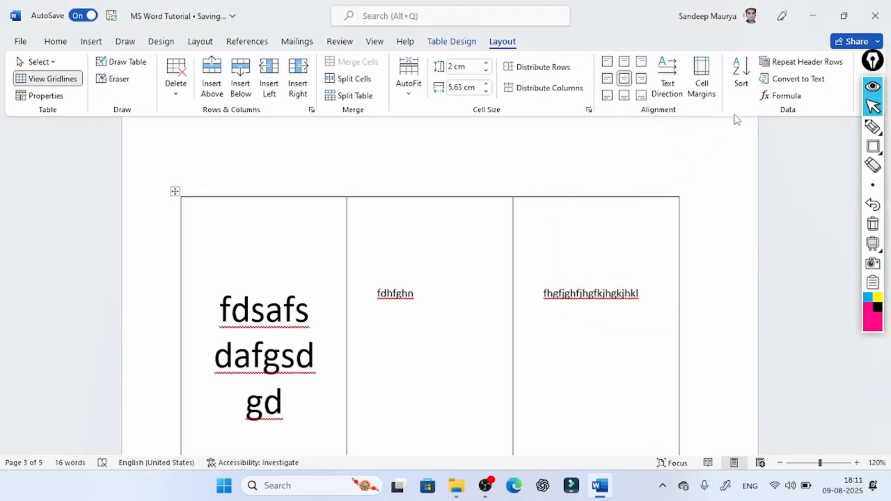
{"action": "left_click", "coordinate": [741, 77]}
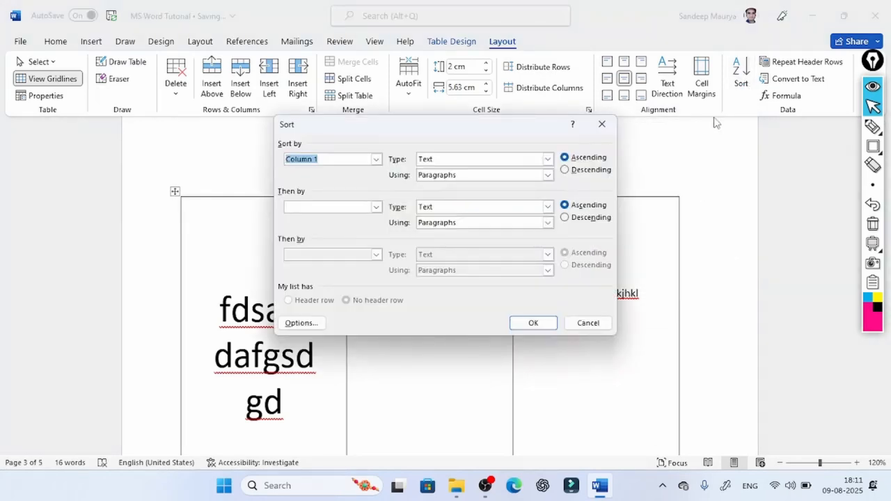
{"action": "left_click", "coordinate": [435, 159]}
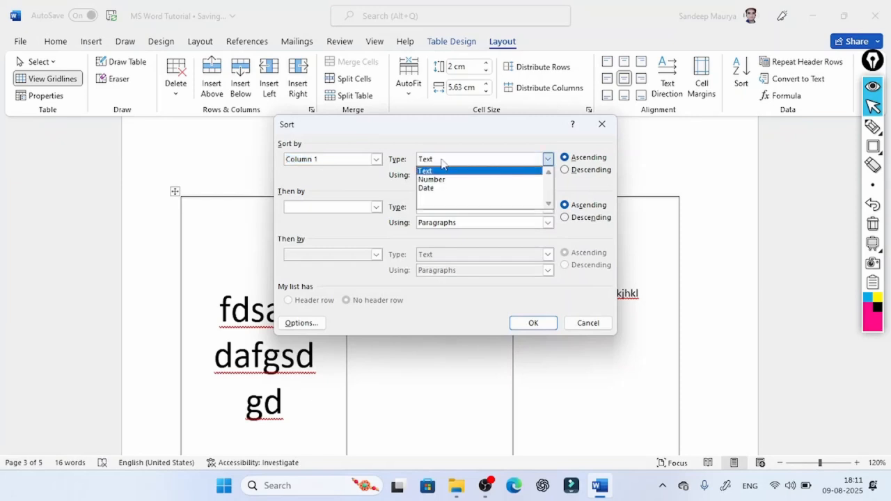
{"action": "left_click", "coordinate": [445, 179]}
{"action": "left_click", "coordinate": [447, 161]}
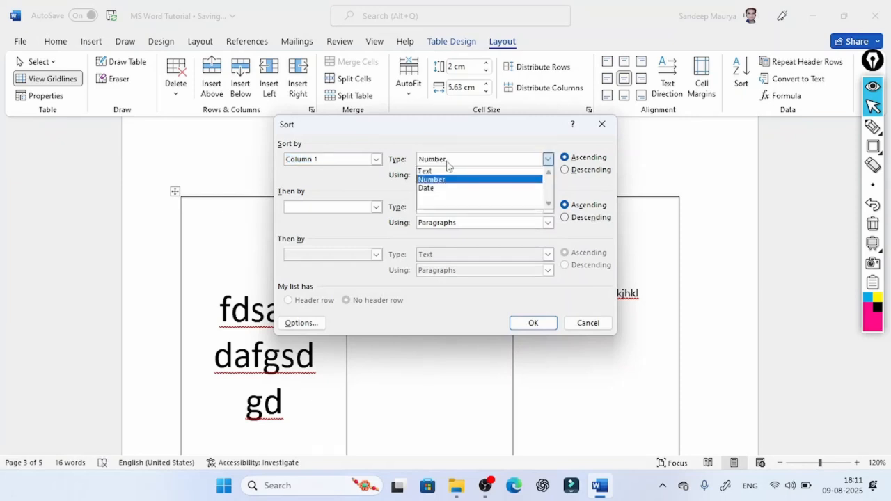
{"action": "left_click", "coordinate": [442, 173]}
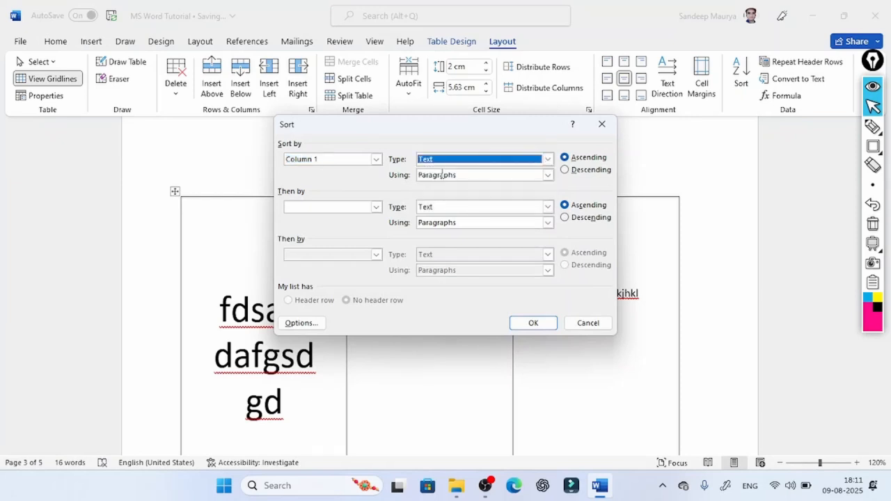
{"action": "left_click", "coordinate": [447, 162]}
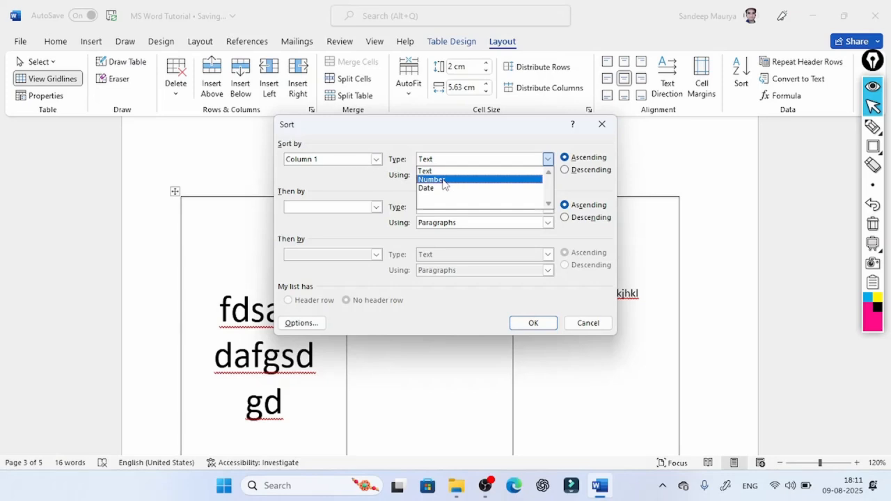
{"action": "left_click", "coordinate": [442, 180]}
{"action": "left_click", "coordinate": [447, 161]}
{"action": "left_click", "coordinate": [445, 188]}
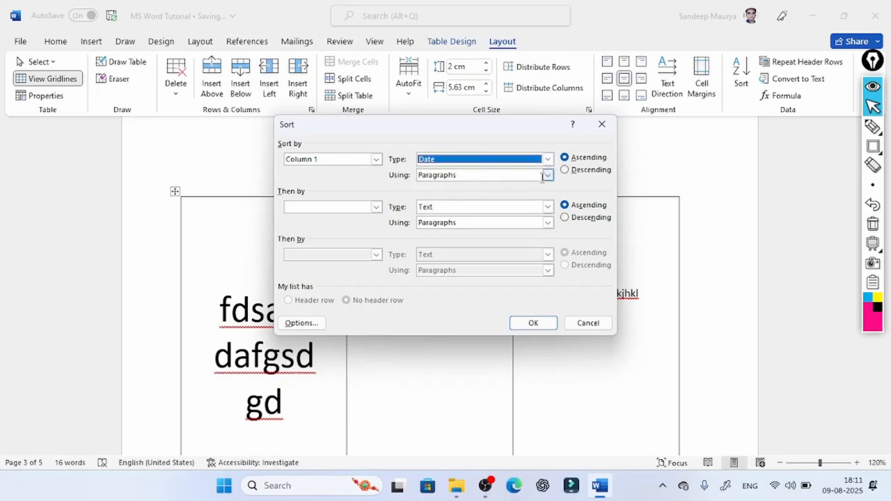
- Sort the table by Column 1 in descending order, using Paragraphs
{"action": "left_click", "coordinate": [547, 174]}
{"action": "left_click", "coordinate": [460, 191]}
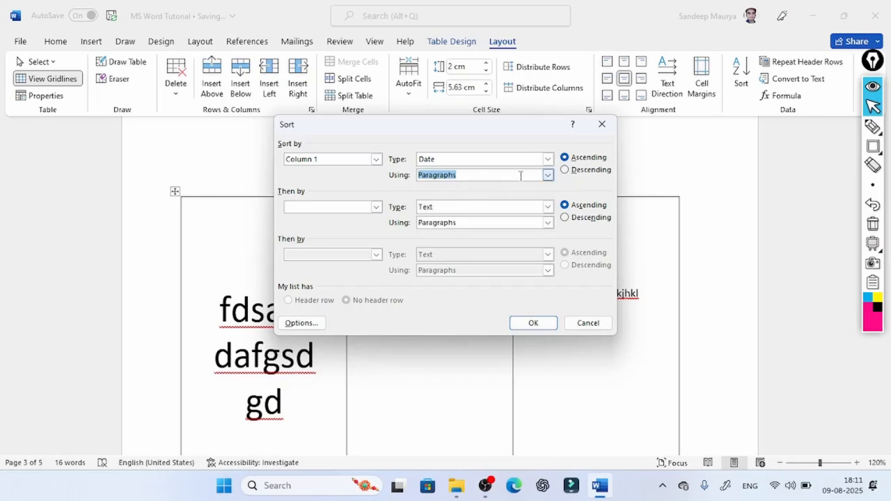
{"action": "left_click", "coordinate": [576, 170]}
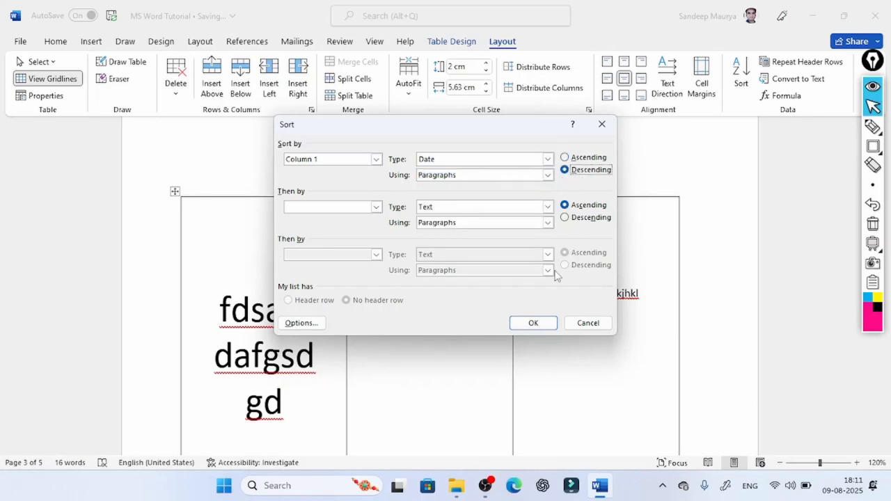
{"action": "left_click", "coordinate": [542, 322]}
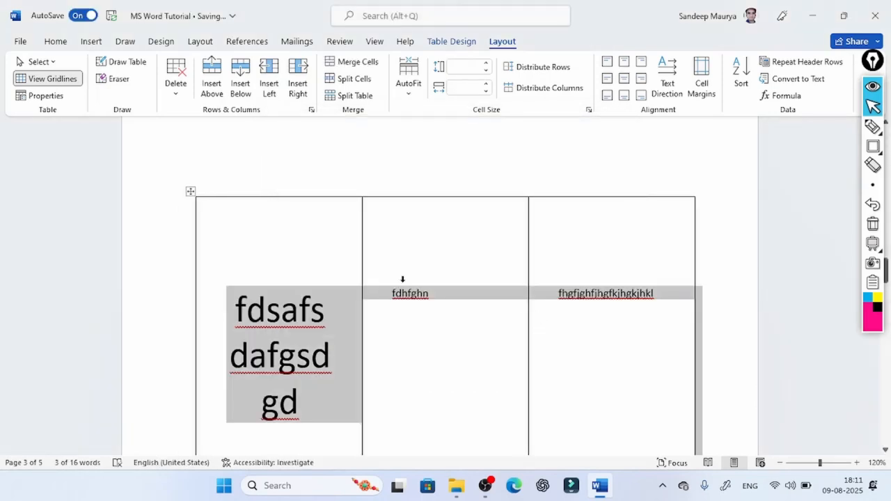
- Turn on repeating header rows for the table, check the effect across the pages, and turn it off again
{"action": "left_click", "coordinate": [809, 64]}
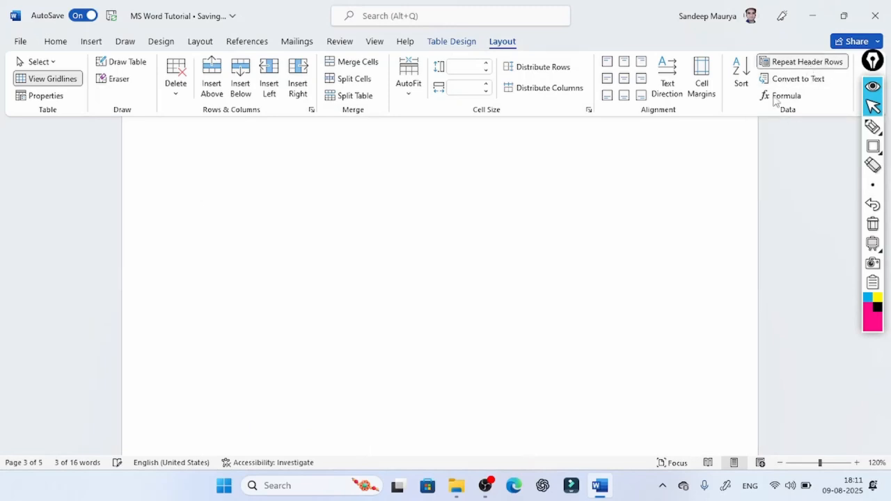
{"action": "scroll", "coordinate": [488, 256], "scroll_direction": "down", "scroll_amount": 5}
{"action": "scroll", "coordinate": [764, 258], "scroll_direction": "up", "scroll_amount": 3}
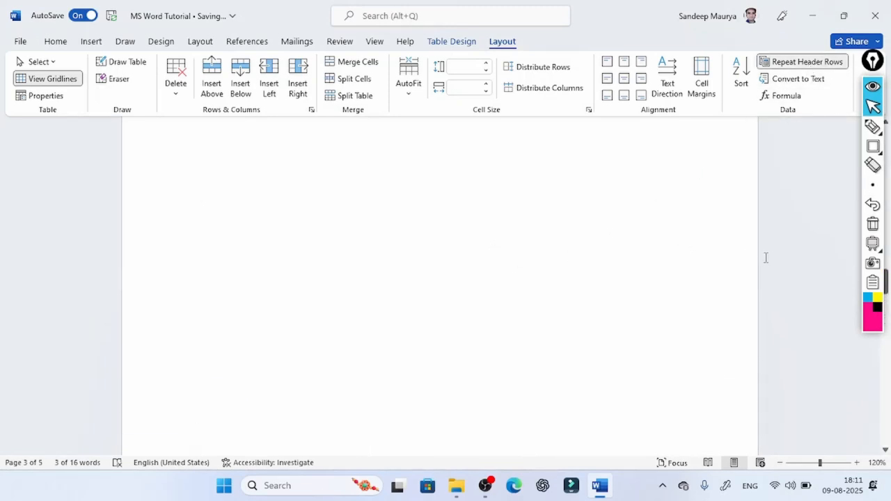
{"action": "scroll", "coordinate": [766, 254], "scroll_direction": "up", "scroll_amount": 8}
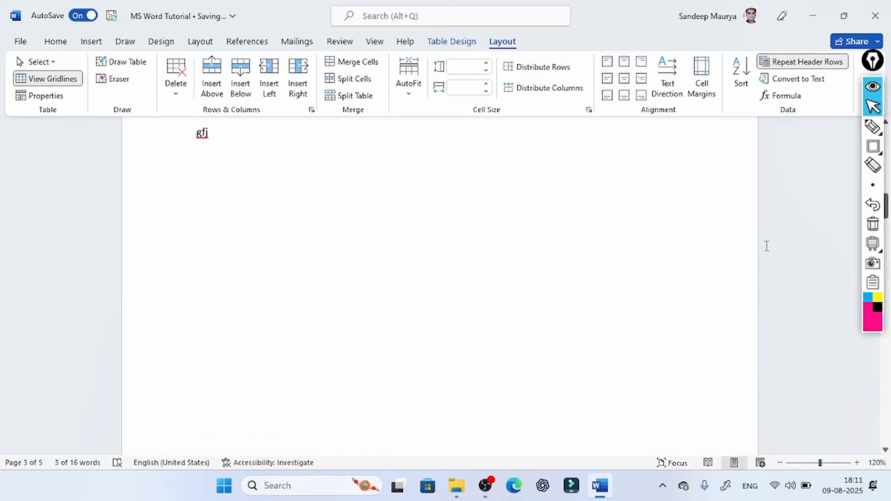
{"action": "scroll", "coordinate": [766, 246], "scroll_direction": "up", "scroll_amount": 5}
{"action": "scroll", "coordinate": [766, 246], "scroll_direction": "down", "scroll_amount": 8}
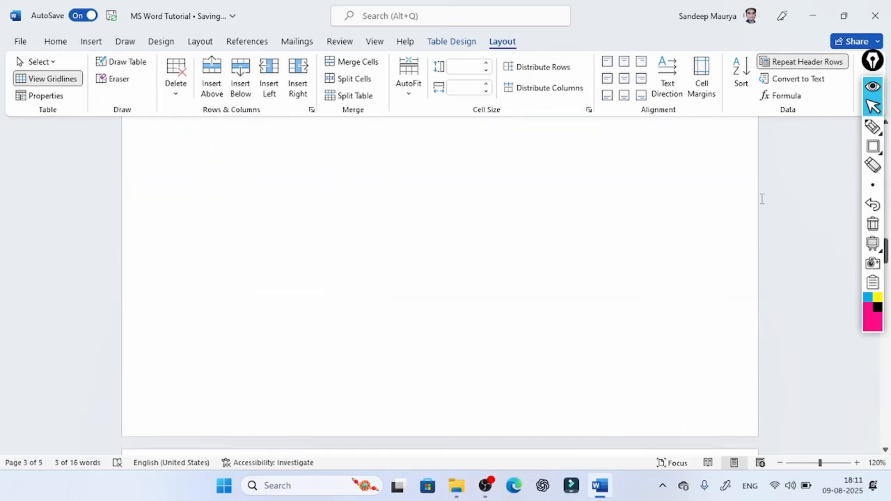
{"action": "scroll", "coordinate": [758, 195], "scroll_direction": "down", "scroll_amount": 10}
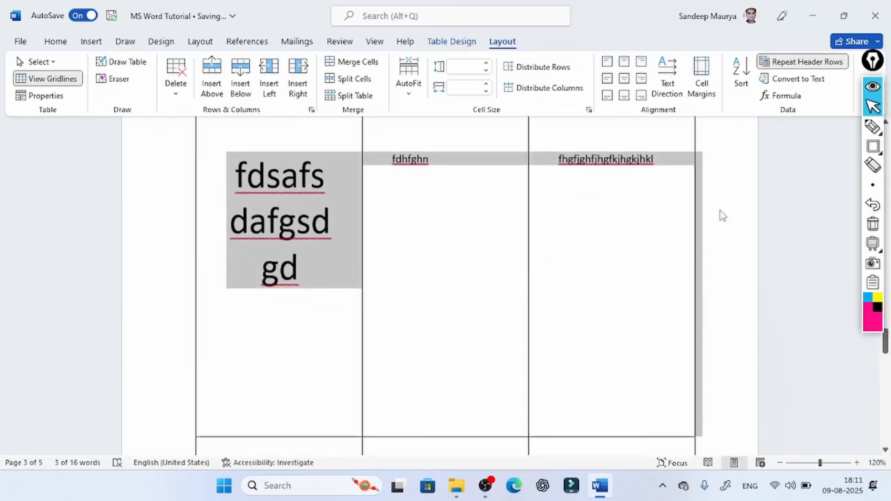
{"action": "scroll", "coordinate": [529, 246], "scroll_direction": "down", "scroll_amount": 10}
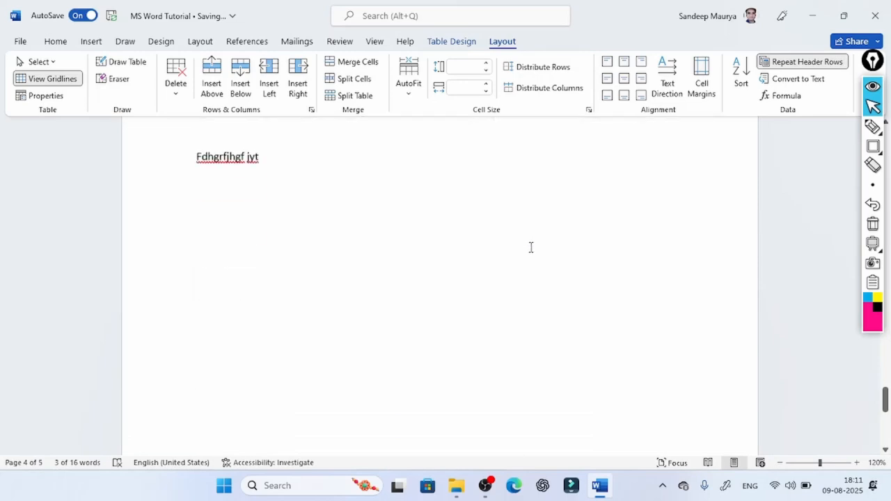
{"action": "scroll", "coordinate": [531, 247], "scroll_direction": "down", "scroll_amount": 5}
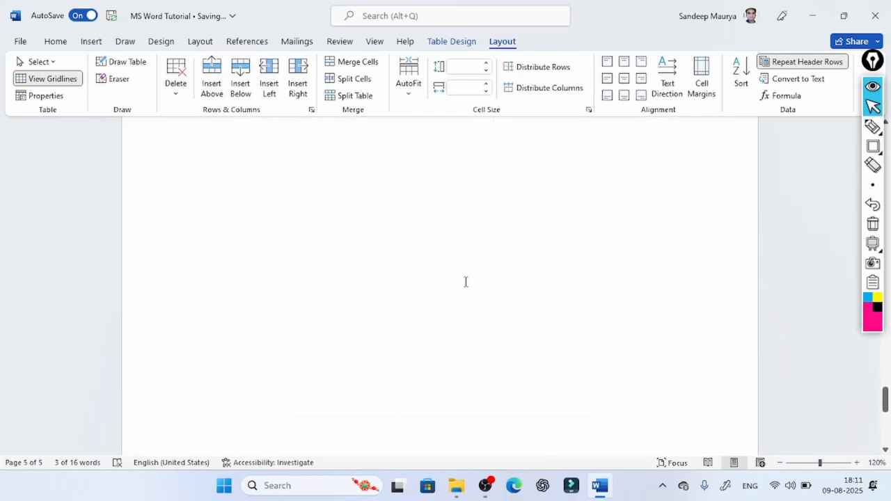
{"action": "scroll", "coordinate": [466, 281], "scroll_direction": "up", "scroll_amount": 20}
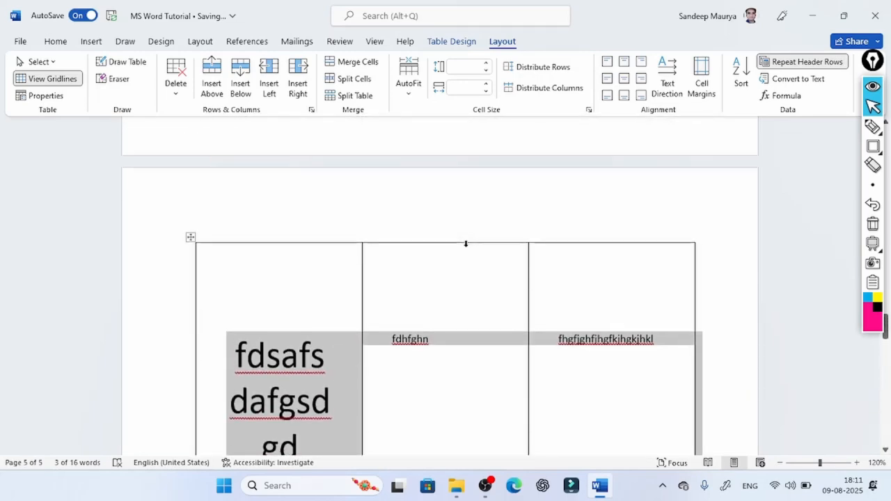
{"action": "scroll", "coordinate": [466, 243], "scroll_direction": "up", "scroll_amount": 2}
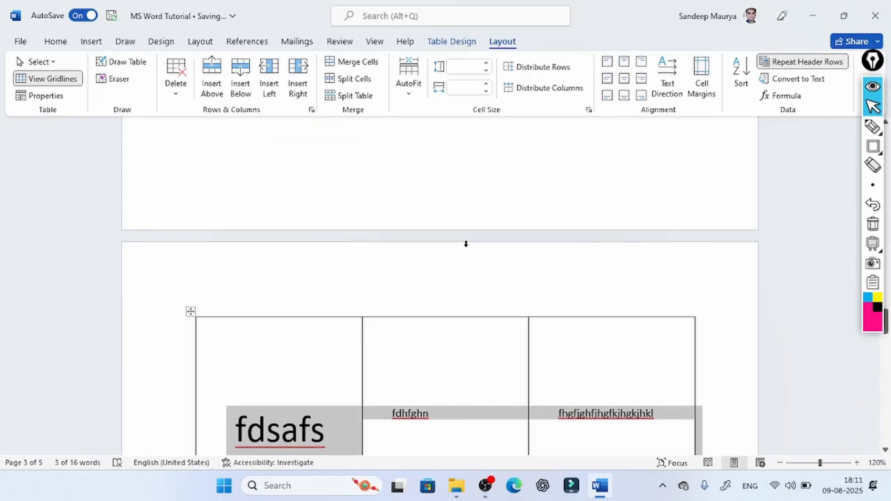
{"action": "left_click", "coordinate": [804, 64]}
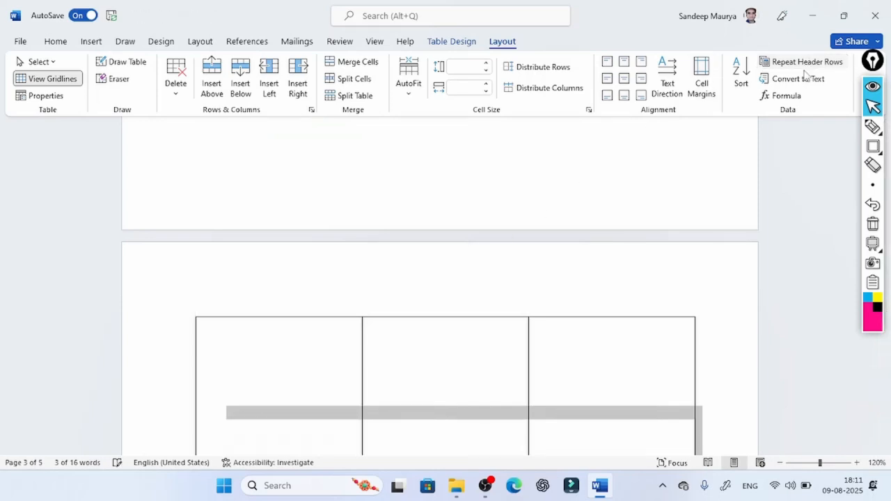
- Convert the table to text separated with tabs, and check the converted pages
{"action": "left_click", "coordinate": [799, 79]}
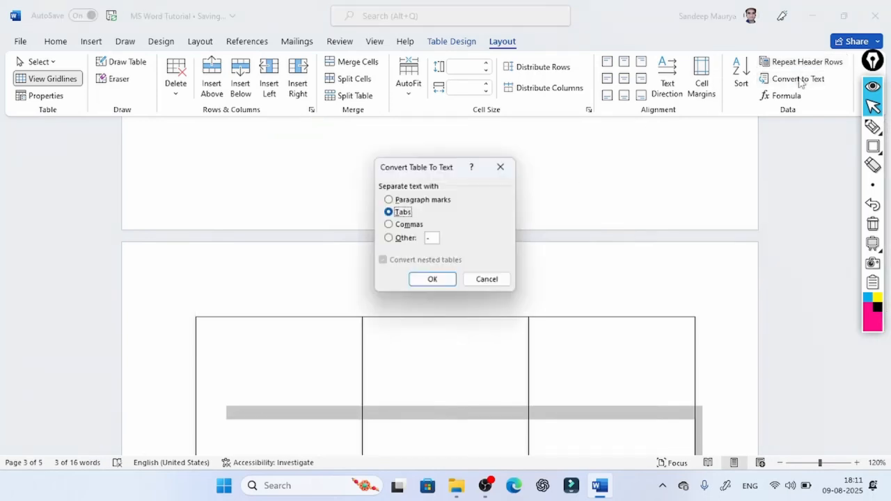
{"action": "left_click", "coordinate": [450, 279]}
{"action": "scroll", "coordinate": [251, 336], "scroll_direction": "down", "scroll_amount": 5}
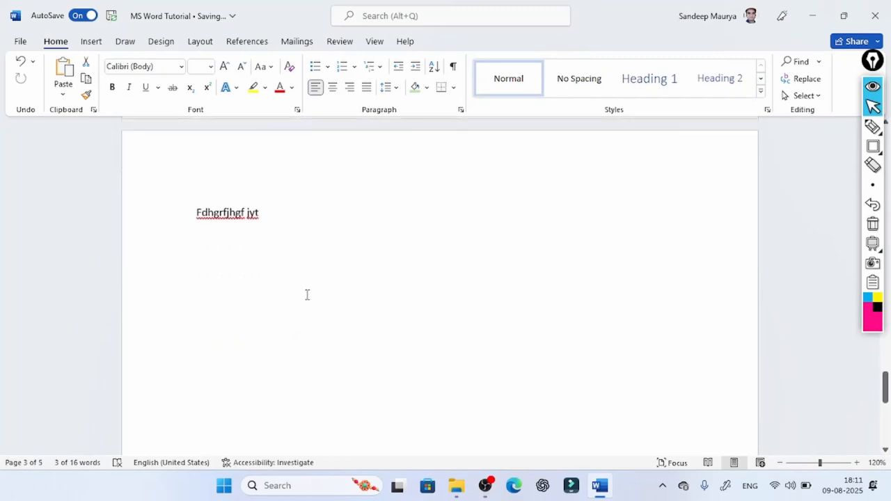
{"action": "scroll", "coordinate": [317, 258], "scroll_direction": "up", "scroll_amount": 5}
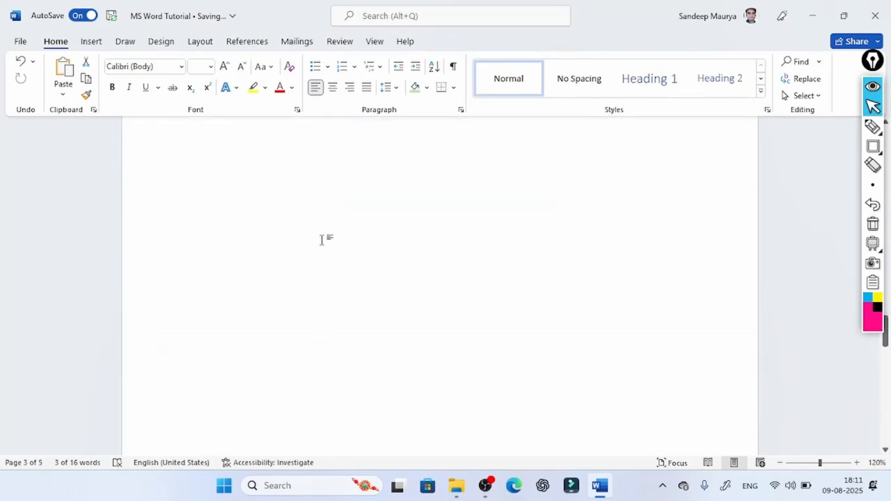
{"action": "scroll", "coordinate": [324, 236], "scroll_direction": "down", "scroll_amount": 2}
{"action": "scroll", "coordinate": [324, 236], "scroll_direction": "down", "scroll_amount": 3}
- Delete the document's entire content
{"action": "left_click", "coordinate": [244, 295]}
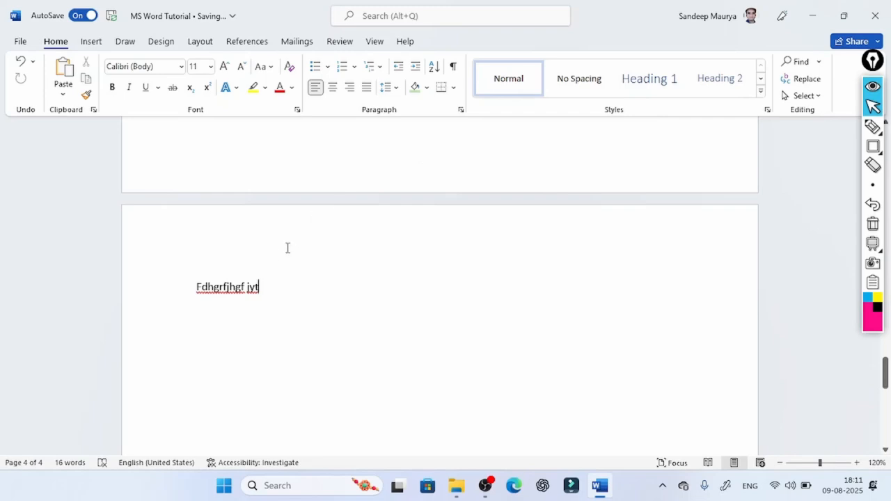
{"action": "key", "text": "ctrl+a"}
{"action": "key", "text": "Delete"}
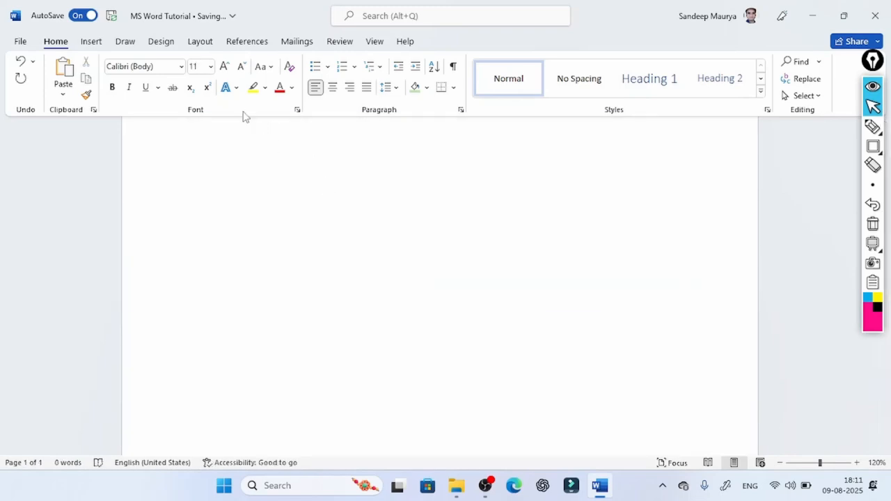
- Insert a table with seven columns and five rows in the empty document, and show its layout tools
{"action": "left_click", "coordinate": [102, 42]}
{"action": "left_click", "coordinate": [111, 91]}
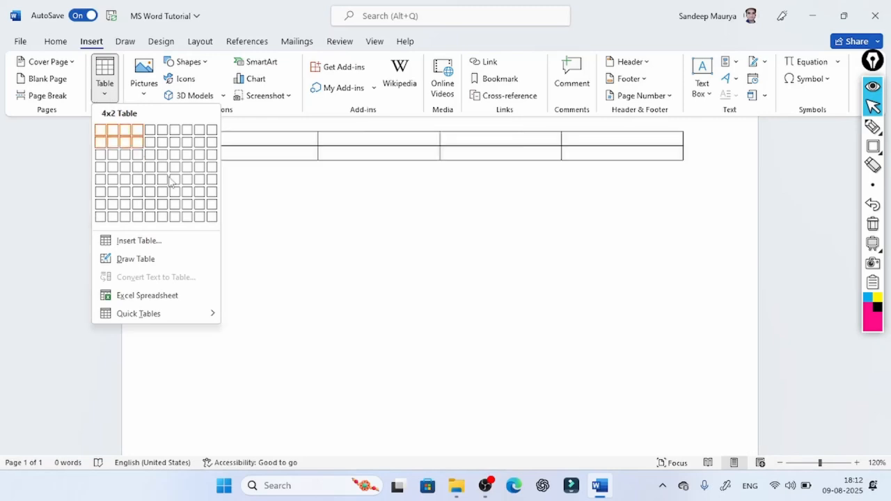
{"action": "left_click", "coordinate": [174, 185]}
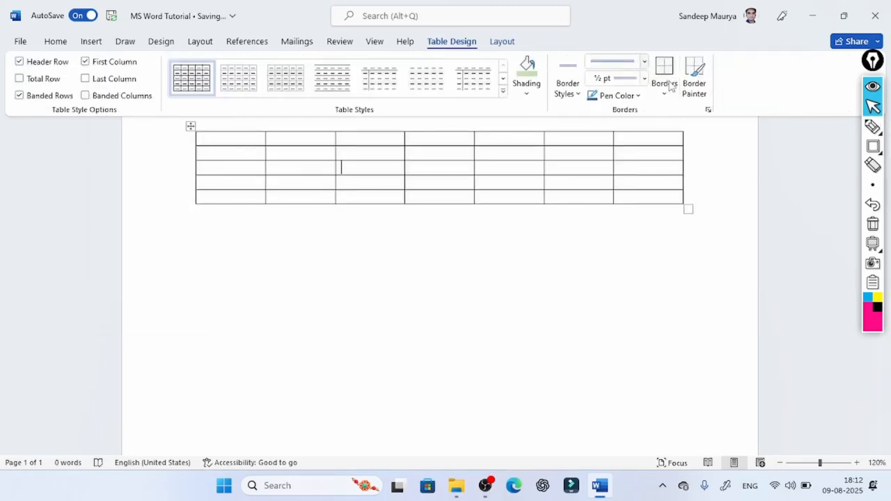
{"action": "left_click", "coordinate": [507, 43]}
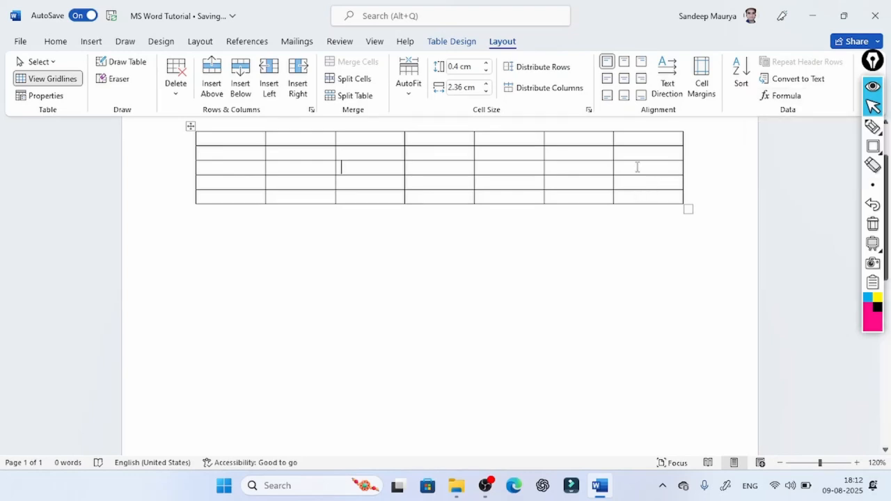
- Enter 5, 2, 3 and 1 in the first four cells of the table's first column
{"action": "left_click", "coordinate": [237, 139]}
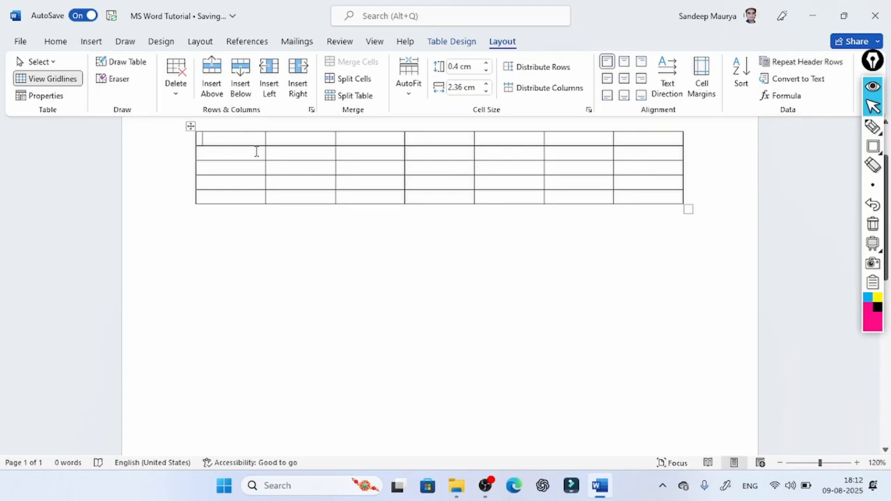
{"action": "type", "text": "15"}
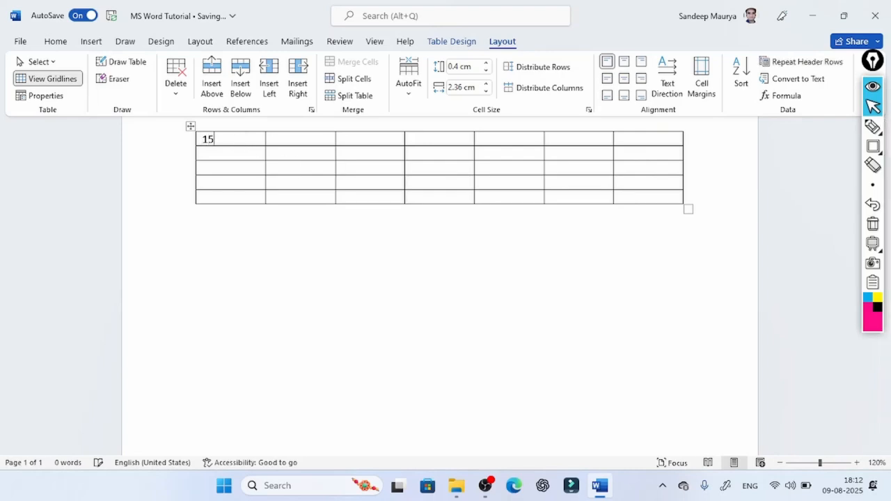
{"action": "key", "text": "BackSpace"}
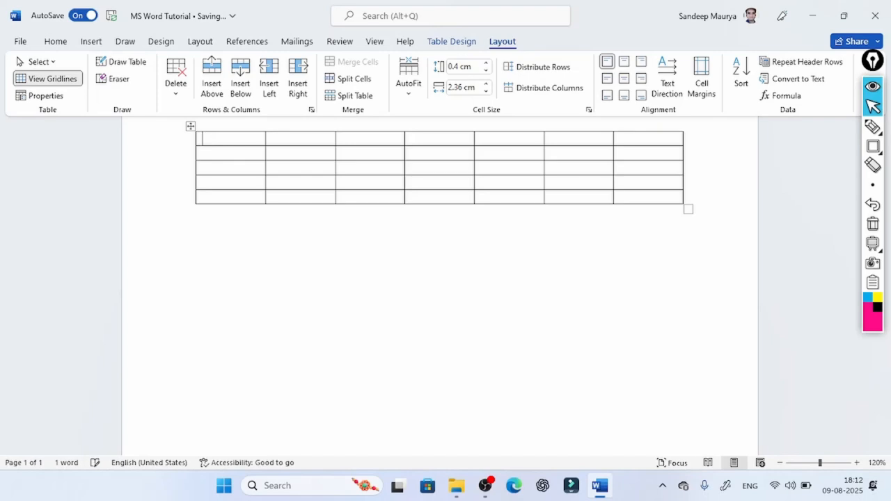
{"action": "key", "text": "BackSpace"}
{"action": "type", "text": "5"}
{"action": "left_click", "coordinate": [222, 148]}
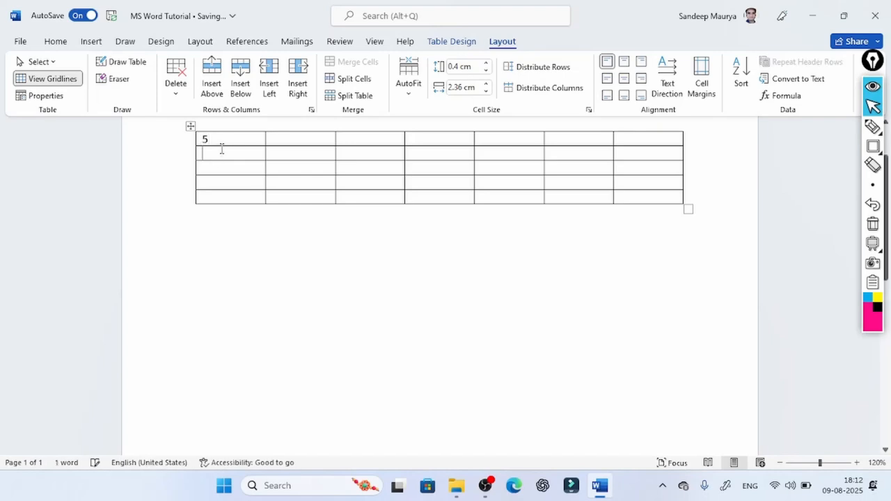
{"action": "type", "text": "2"}
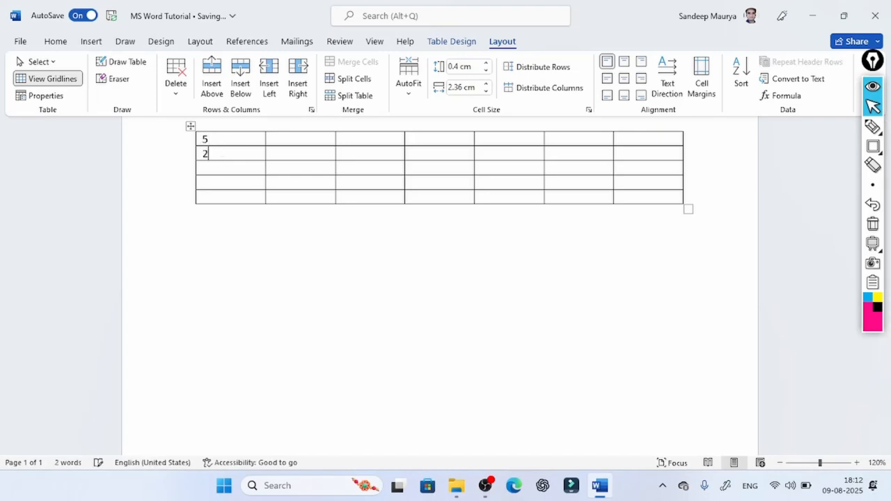
{"action": "left_click", "coordinate": [212, 165]}
{"action": "type", "text": "3"}
{"action": "left_click", "coordinate": [219, 182]}
{"action": "type", "text": "1"}
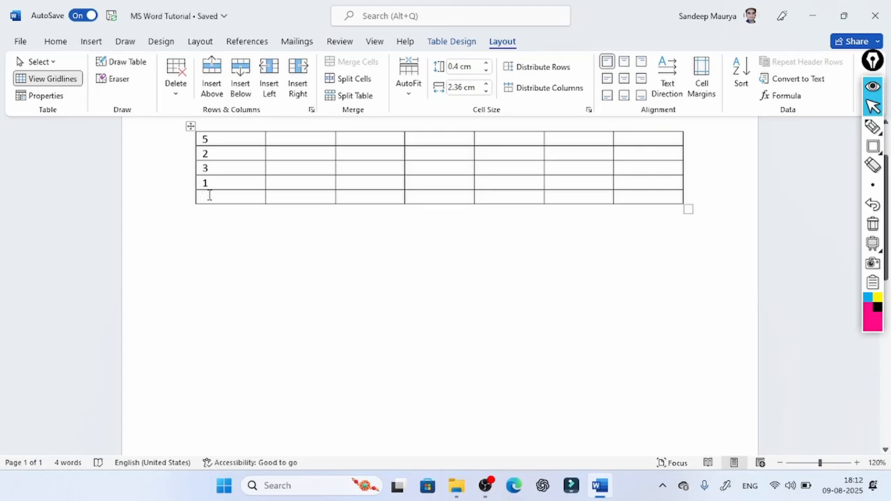
- Insert the formula =SUM(ABOVE) in the first column's last cell, and delete its result
{"action": "left_click", "coordinate": [786, 96]}
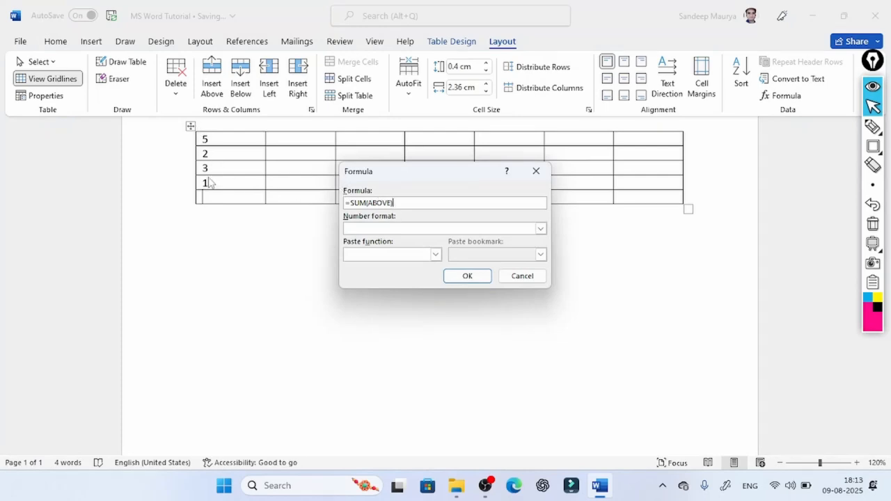
{"action": "left_click", "coordinate": [466, 276]}
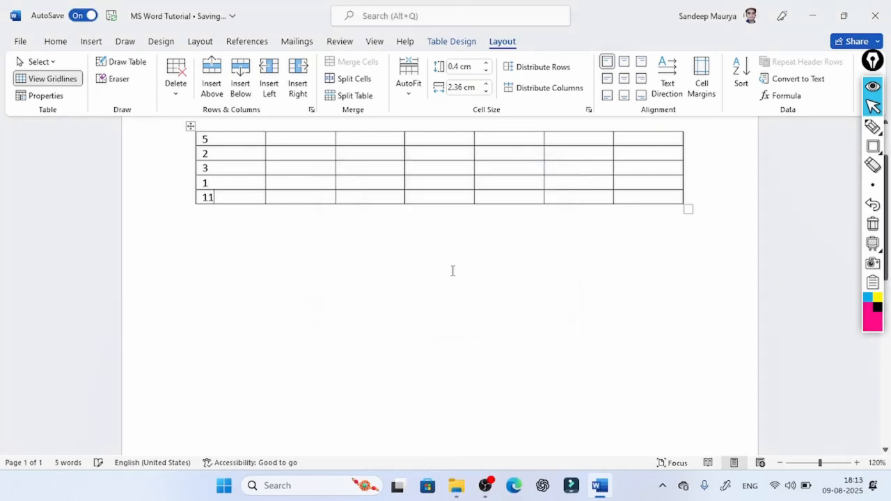
{"action": "double_click", "coordinate": [206, 197]}
{"action": "key", "text": "Delete"}
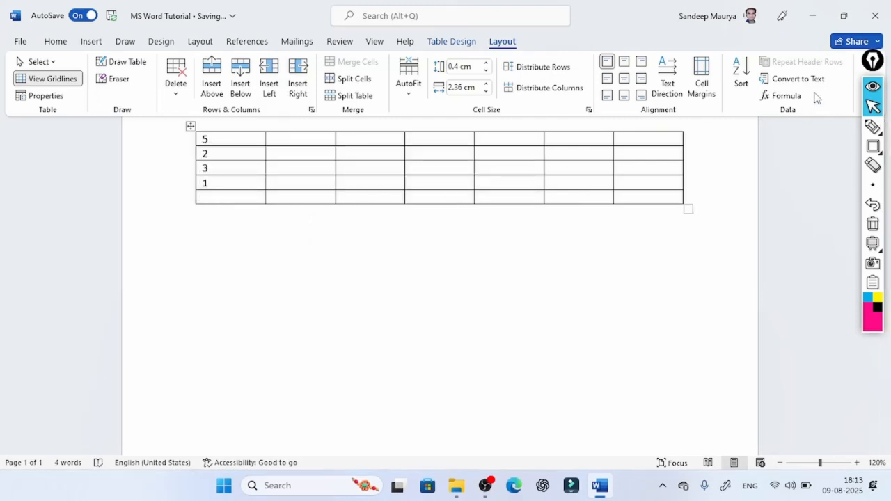
- Insert a SUM formula in the first column's last cell with cell references replacing ABOVE, and delete its result
{"action": "left_click", "coordinate": [781, 96]}
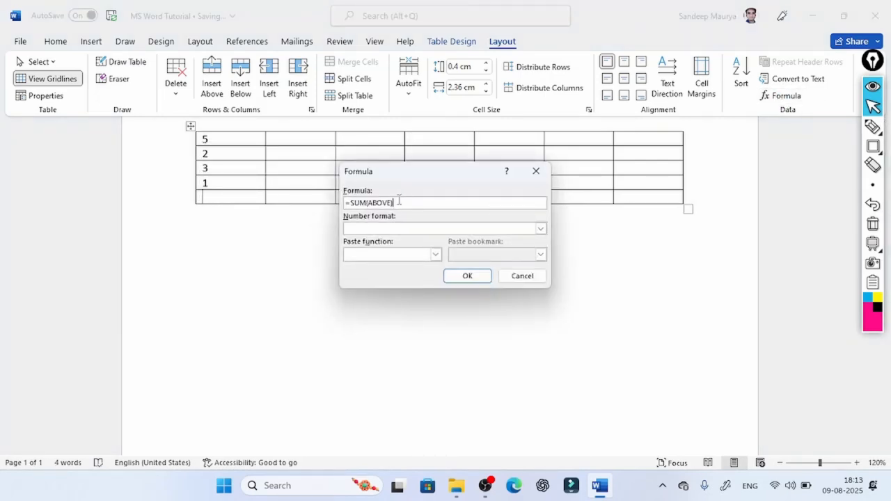
{"action": "left_click_drag", "start_coordinate": [397, 202], "coordinate": [380, 201]}
{"action": "left_click", "coordinate": [401, 201]}
{"action": "left_click_drag", "start_coordinate": [392, 202], "coordinate": [381, 200]}
{"action": "type", "text": "A4"}
{"action": "left_click", "coordinate": [466, 275]}
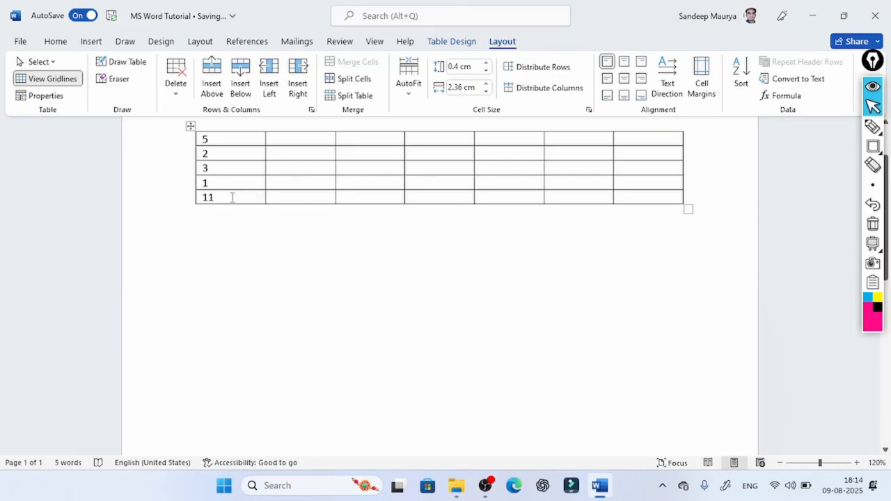
{"action": "left_click_drag", "start_coordinate": [231, 198], "coordinate": [188, 196]}
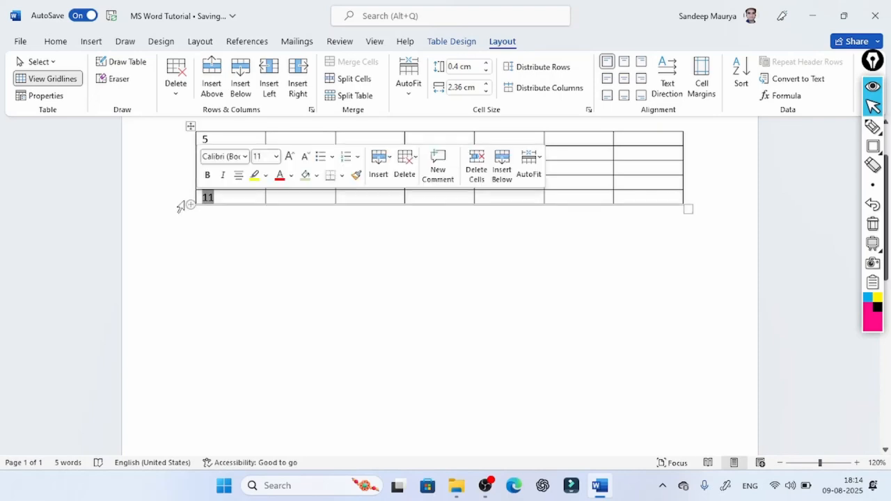
{"action": "key", "text": "Delete"}
- Insert the formula =A1*A2 in the first column's last cell
{"action": "left_click", "coordinate": [785, 96]}
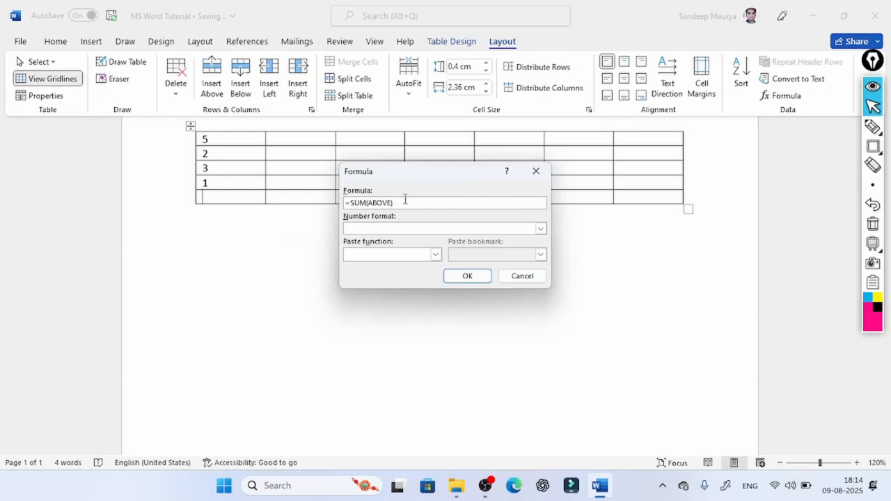
{"action": "left_click_drag", "start_coordinate": [408, 200], "coordinate": [355, 202]}
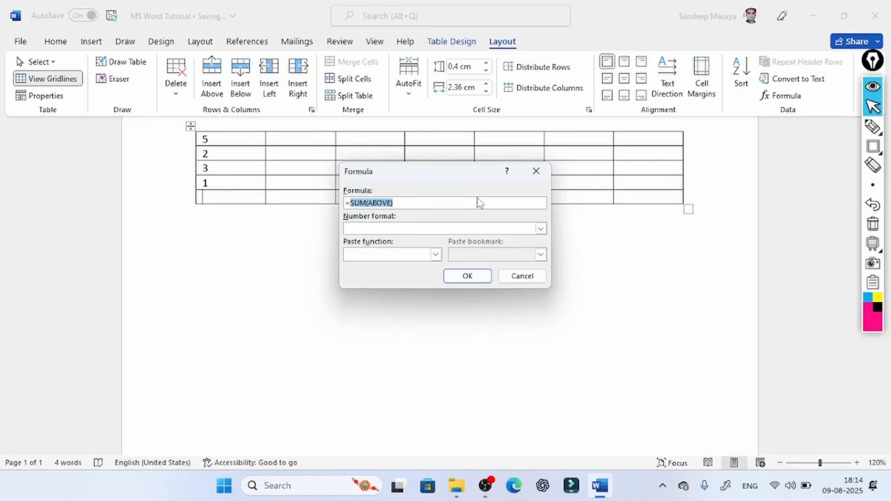
{"action": "type", "text": "A1*A2"}
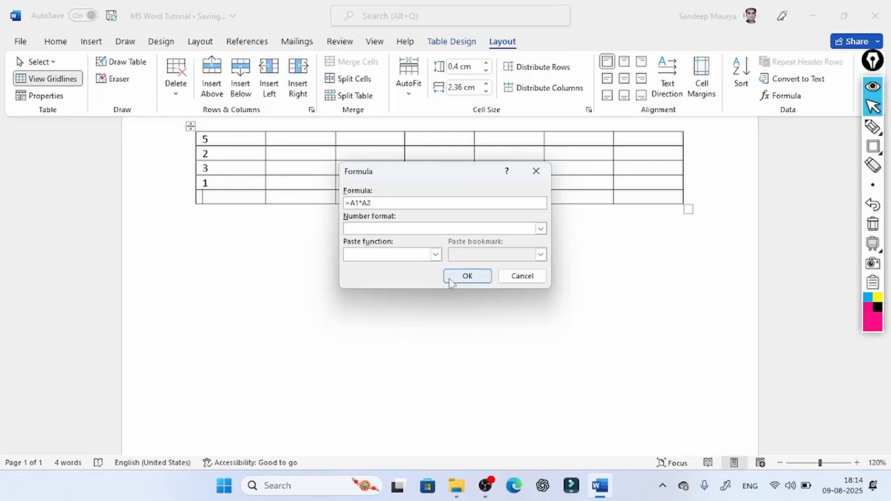
{"action": "left_click", "coordinate": [473, 279]}
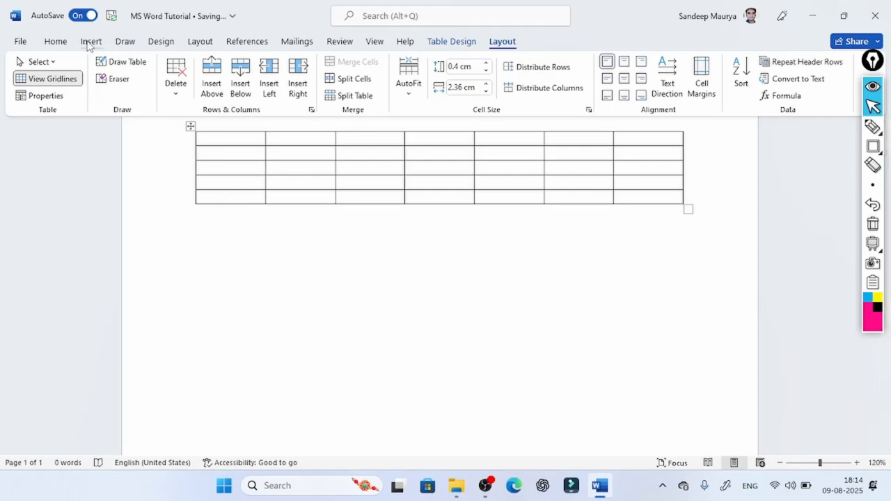
- Show the insert commands and place the cursor in the empty area below the table
{"action": "left_click", "coordinate": [91, 41]}
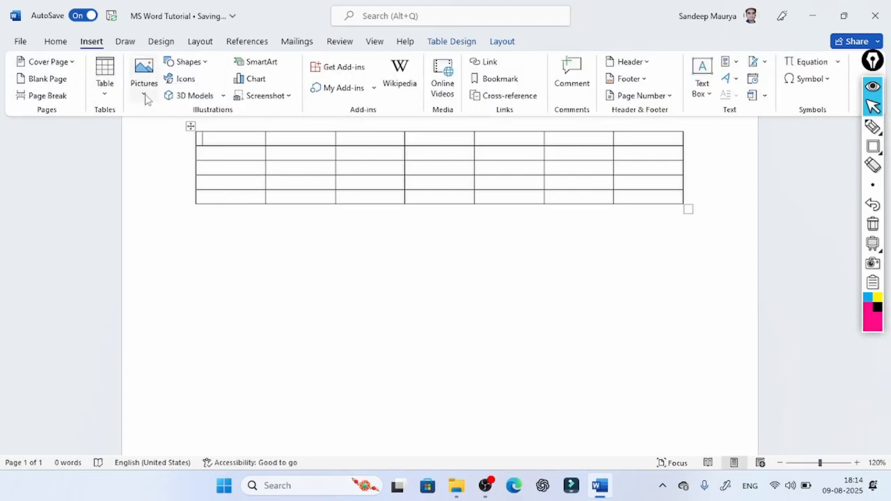
{"action": "scroll", "coordinate": [243, 253], "scroll_direction": "down", "scroll_amount": 5}
{"action": "left_click", "coordinate": [247, 214]}
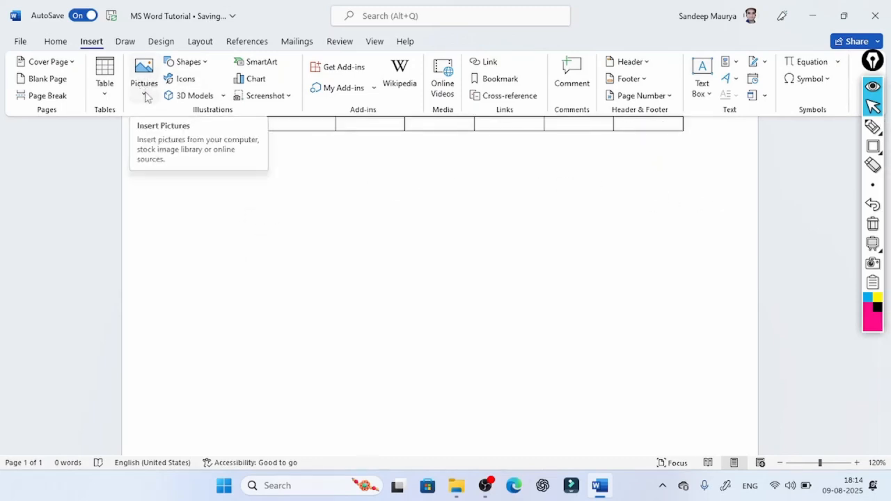
- Frame the Pictures command with an on-screen annotation rectangle, and clear the annotation
{"action": "left_click", "coordinate": [872, 150]}
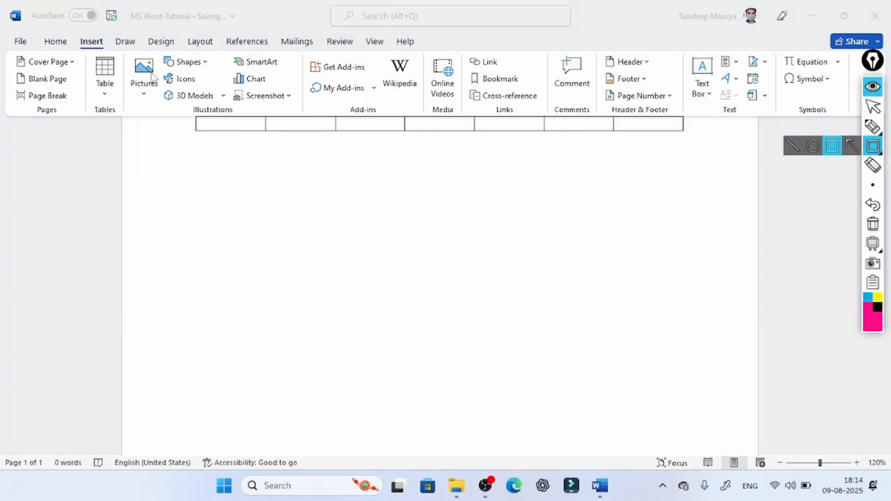
{"action": "mouse_move", "coordinate": [129, 51]}
{"action": "left_mouse_down"}
{"action": "mouse_move", "coordinate": [164, 118]}
{"action": "mouse_move", "coordinate": [163, 106]}
{"action": "left_mouse_up"}
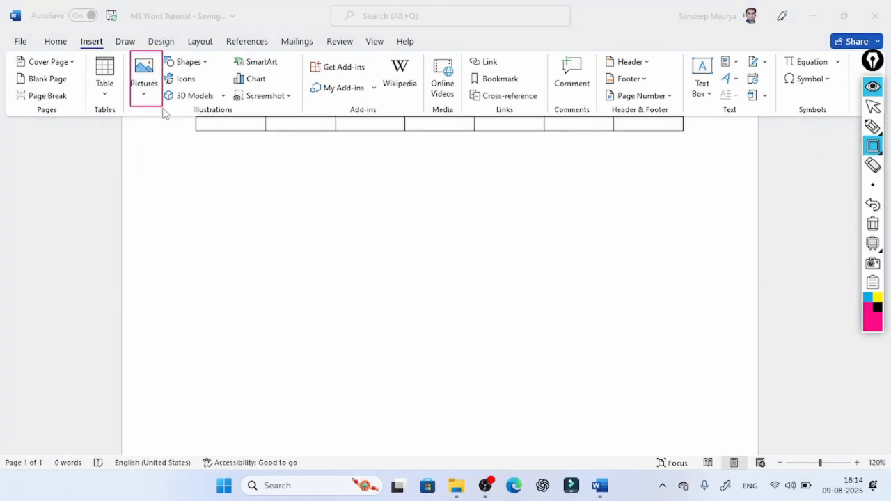
{"action": "left_click", "coordinate": [872, 106]}
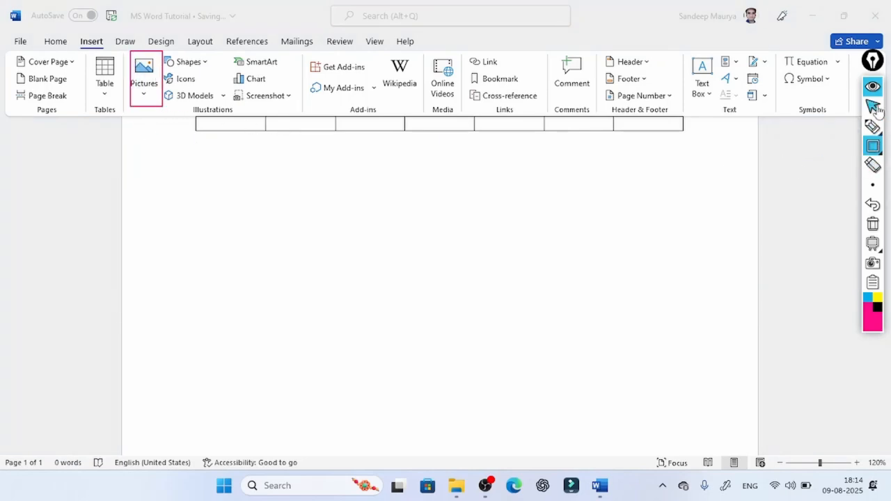
{"action": "left_click", "coordinate": [873, 223]}
- Insert the portrait photo from this device's Pictures folder, and enlarge it to about 21.97 cm high and 18.48 cm wide
{"action": "left_click", "coordinate": [142, 92]}
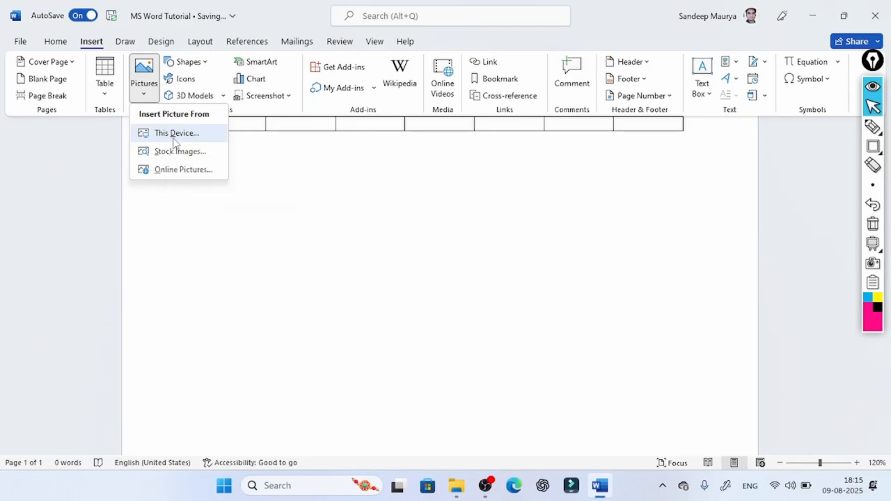
{"action": "left_click", "coordinate": [174, 137]}
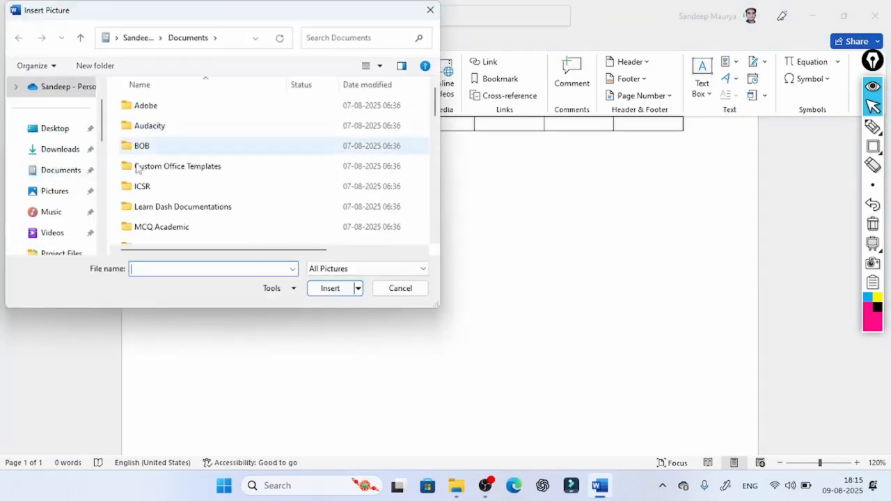
{"action": "left_click", "coordinate": [68, 192]}
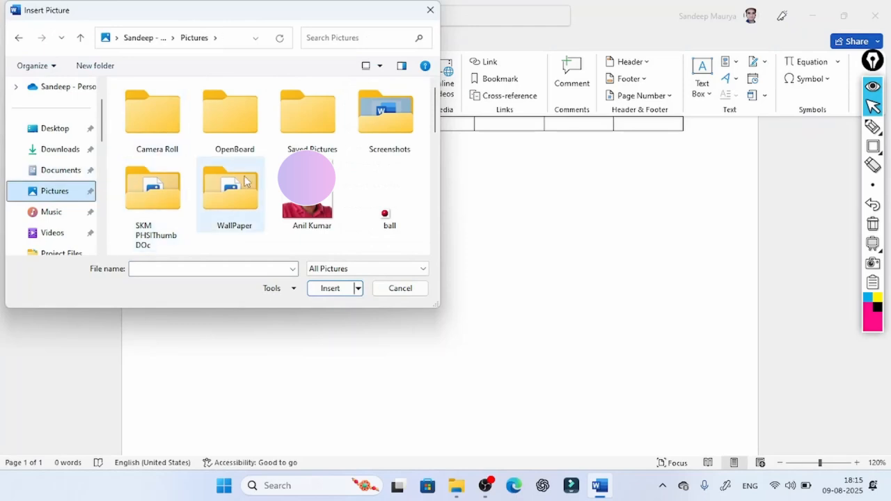
{"action": "left_click", "coordinate": [323, 203]}
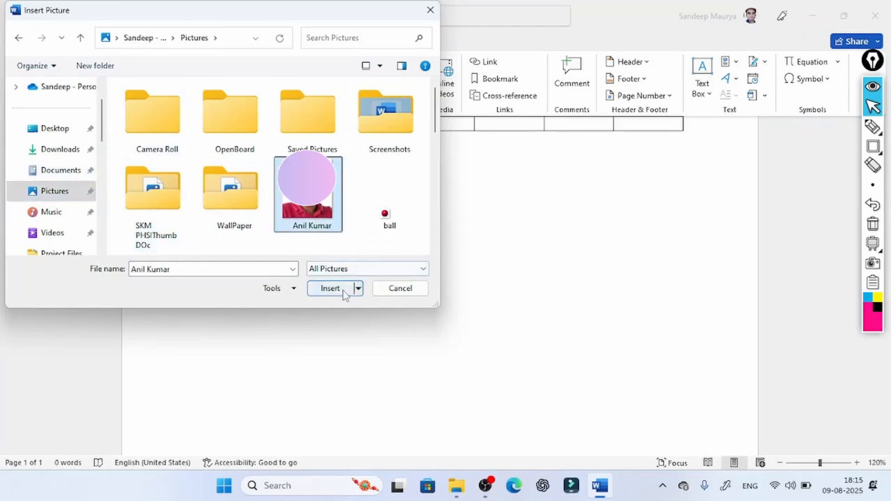
{"action": "left_click", "coordinate": [344, 291]}
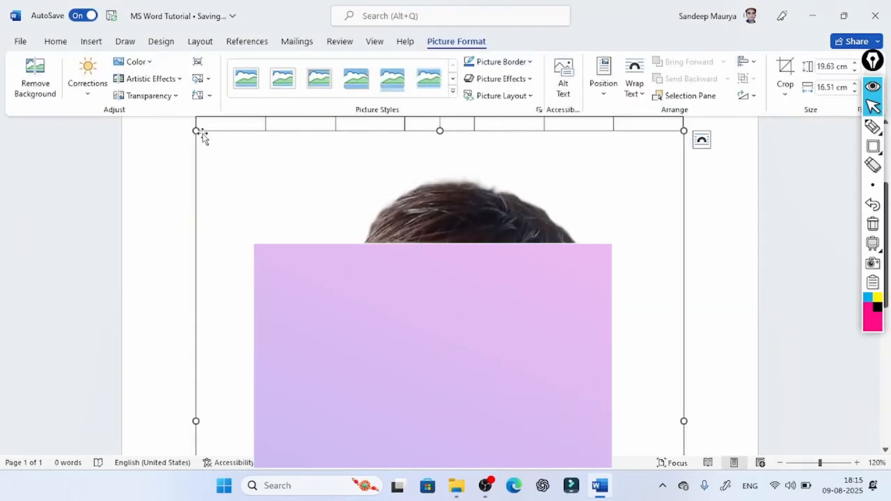
{"action": "left_click_drag", "start_coordinate": [196, 131], "coordinate": [169, 61]}
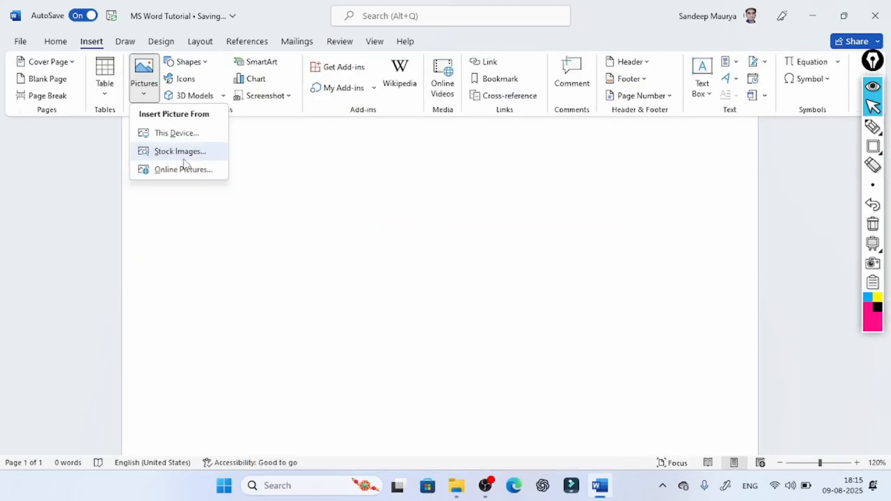
- Insert two stock images, the girl writing at a desk and the rocky water with a winding walkway, and check them
{"action": "left_click", "coordinate": [184, 157]}
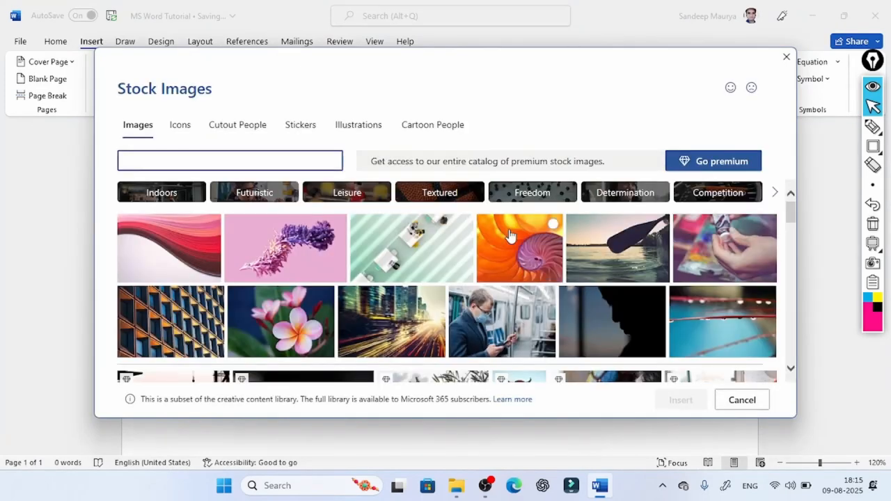
{"action": "scroll", "coordinate": [512, 251], "scroll_direction": "down", "scroll_amount": 5}
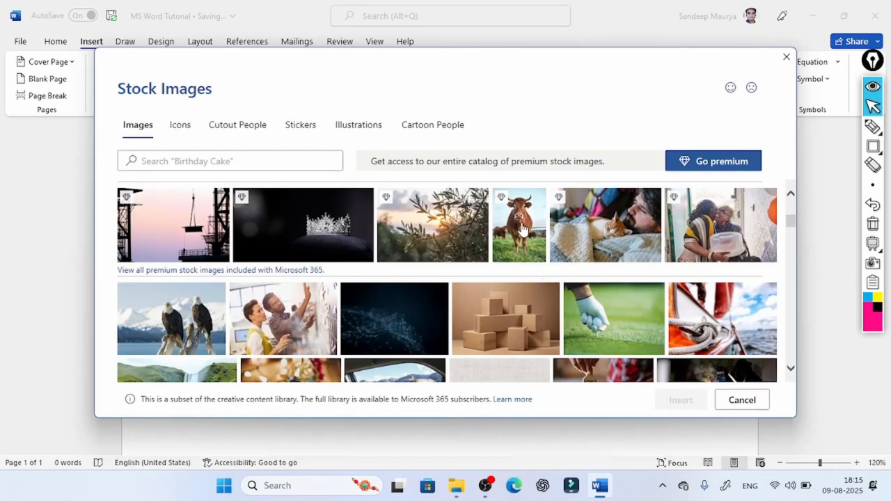
{"action": "scroll", "coordinate": [519, 311], "scroll_direction": "down", "scroll_amount": 2}
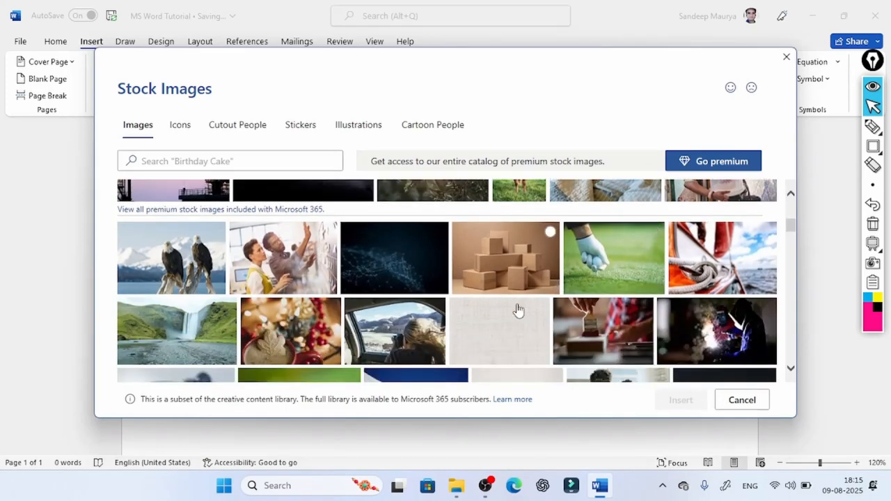
{"action": "scroll", "coordinate": [518, 311], "scroll_direction": "down", "scroll_amount": 7}
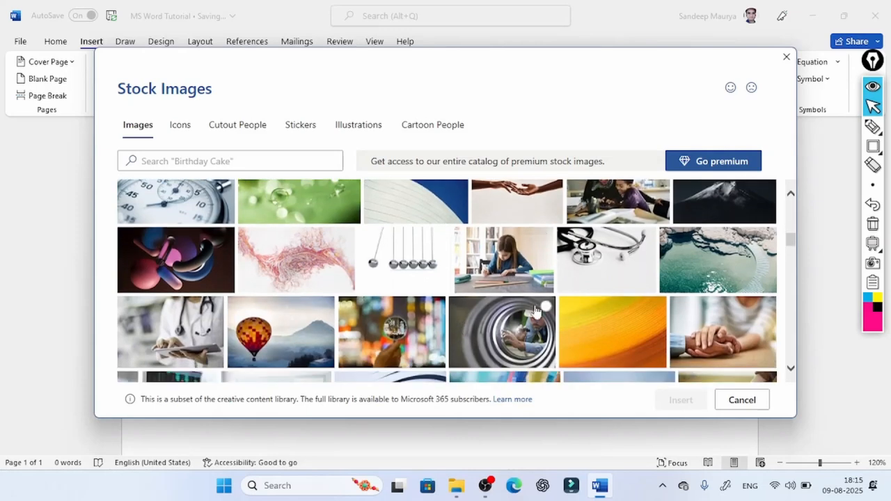
{"action": "left_click", "coordinate": [527, 255]}
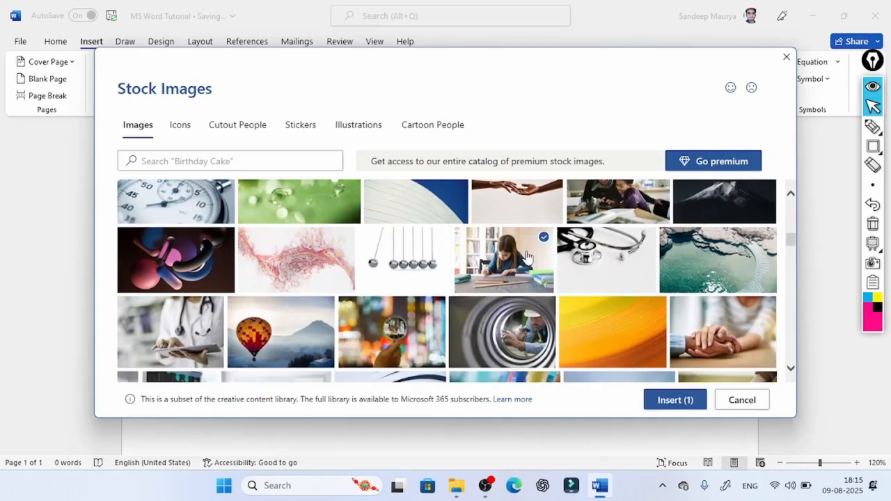
{"action": "left_click", "coordinate": [683, 265]}
{"action": "left_click", "coordinate": [668, 402]}
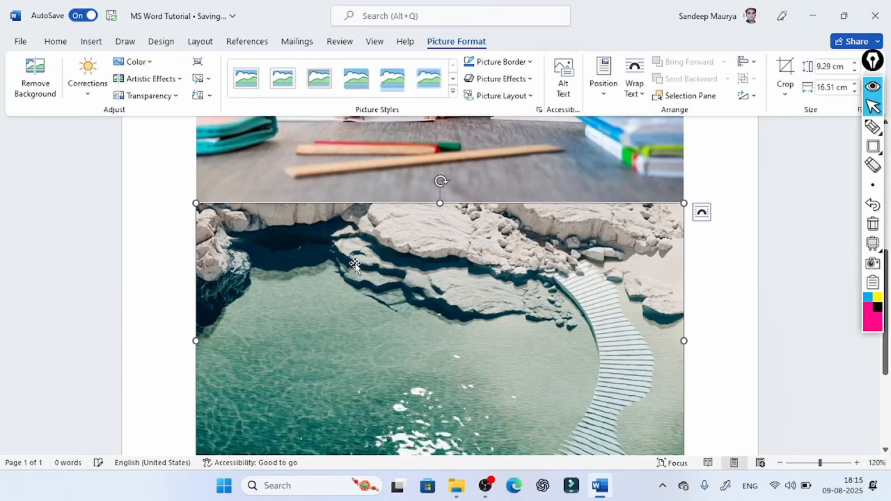
{"action": "scroll", "coordinate": [376, 269], "scroll_direction": "down", "scroll_amount": 3}
{"action": "scroll", "coordinate": [404, 265], "scroll_direction": "up", "scroll_amount": 5}
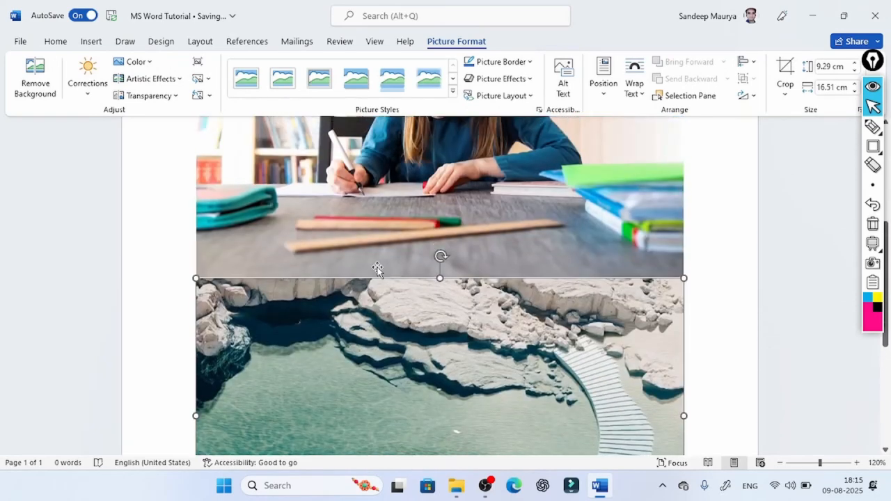
{"action": "scroll", "coordinate": [565, 237], "scroll_direction": "up", "scroll_amount": 3}
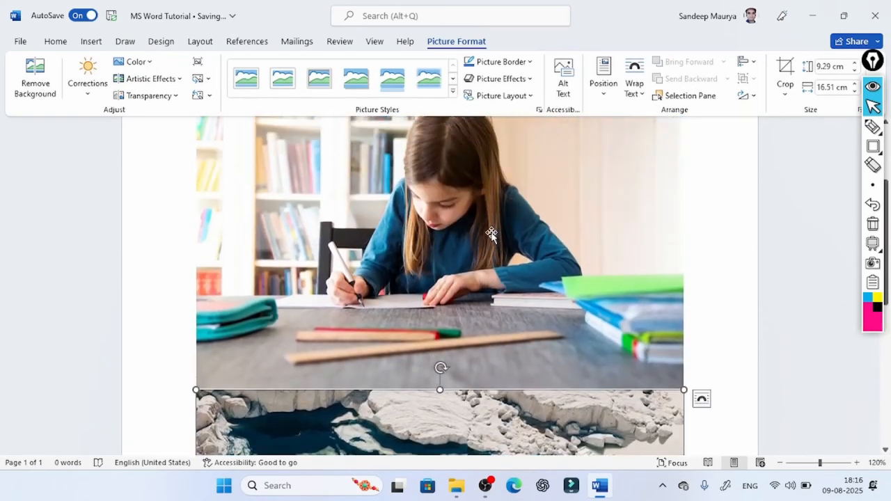
- Frame the Picture Format heading with an on-screen annotation rectangle
{"action": "left_click", "coordinate": [875, 147]}
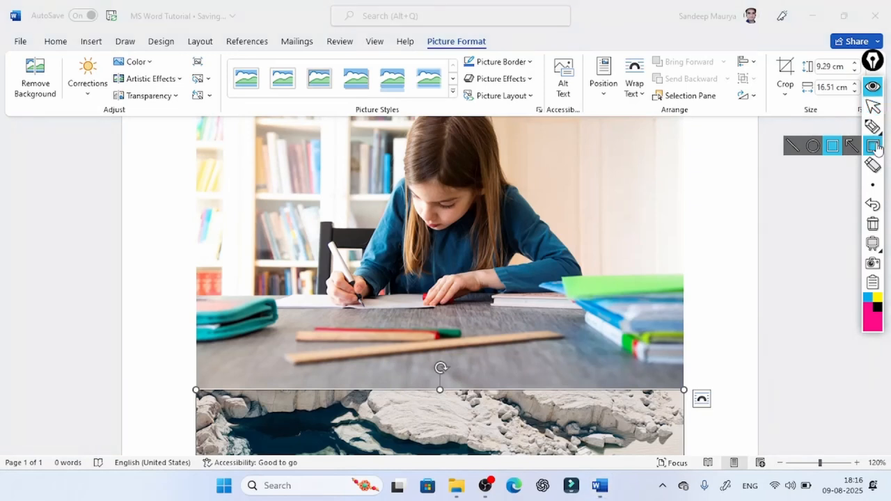
{"action": "left_click", "coordinate": [830, 147]}
{"action": "mouse_move", "coordinate": [417, 31]}
{"action": "left_mouse_down"}
{"action": "mouse_move", "coordinate": [449, 60]}
{"action": "mouse_move", "coordinate": [509, 60]}
{"action": "left_mouse_up"}
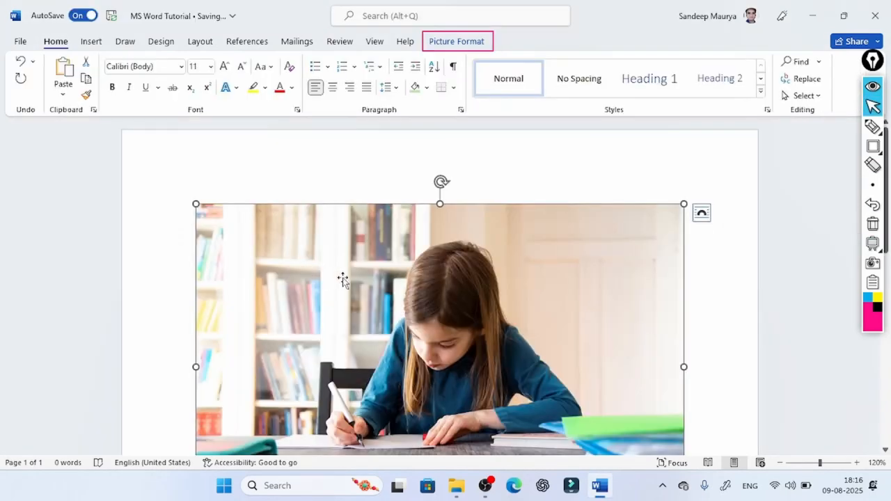
- Remove the background from the stock image of the girl writing at a desk, accepting the automatically detected areas
{"action": "left_click", "coordinate": [456, 46]}
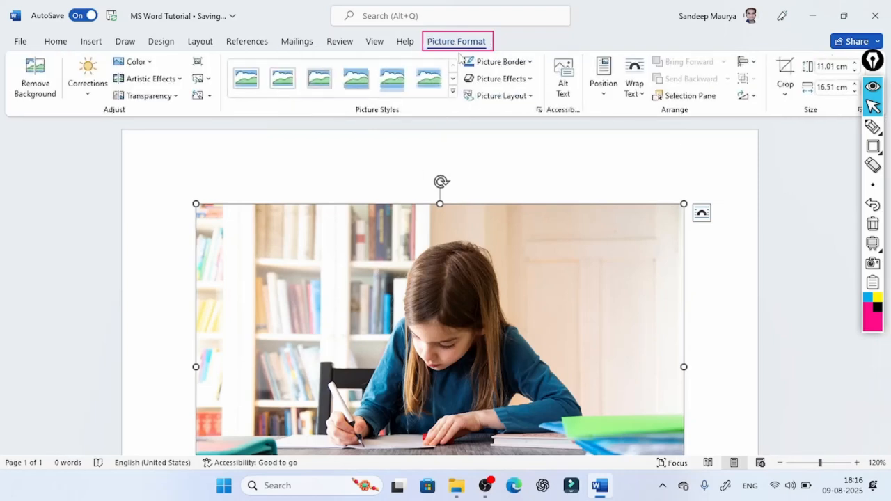
{"action": "left_click", "coordinate": [35, 80]}
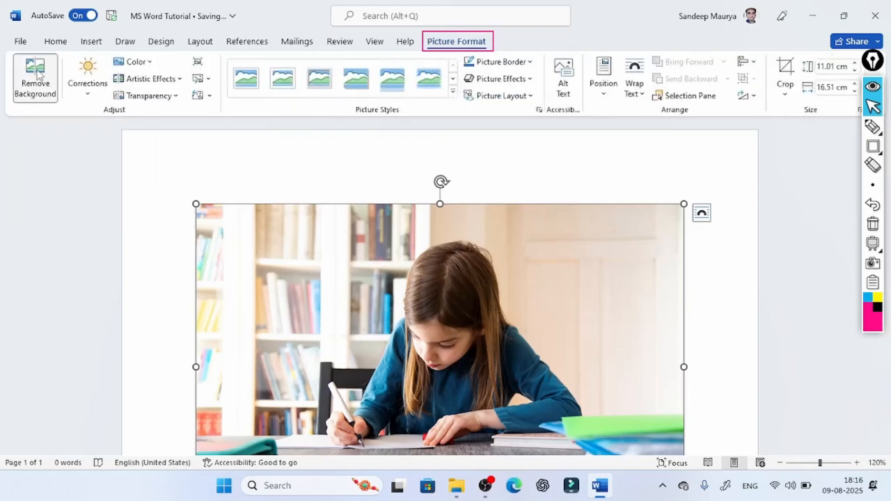
{"action": "scroll", "coordinate": [520, 285], "scroll_direction": "down", "scroll_amount": 5}
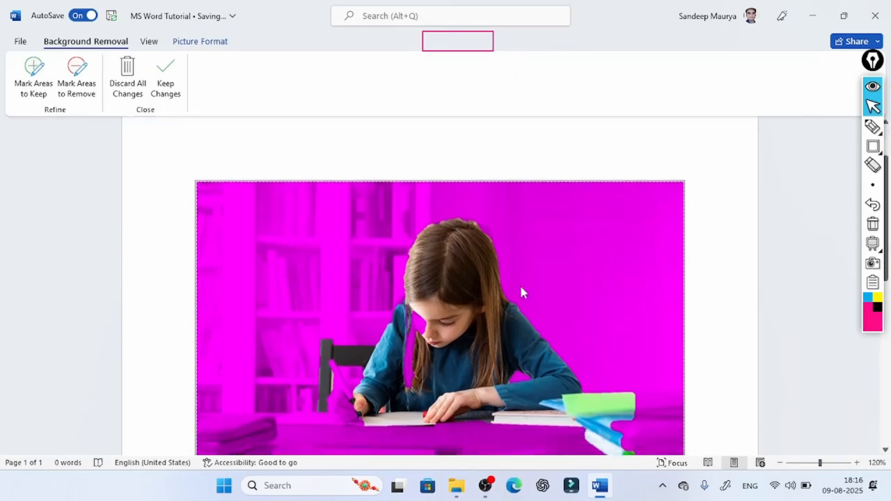
{"action": "scroll", "coordinate": [524, 316], "scroll_direction": "up", "scroll_amount": 3}
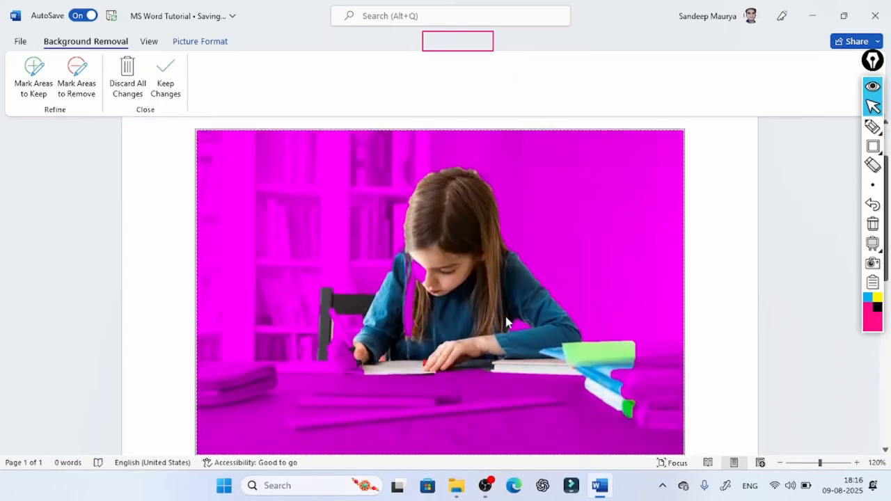
{"action": "left_click", "coordinate": [740, 231]}
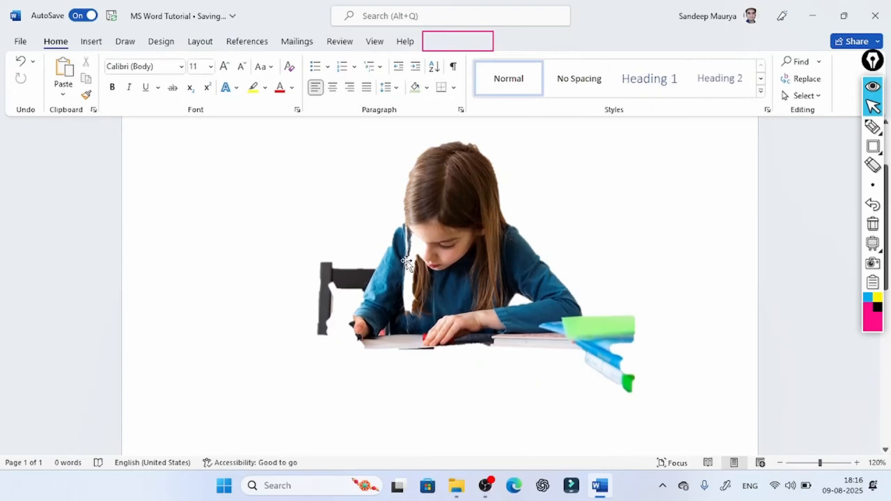
- Select the cut-out picture of the girl and undo its background removal
{"action": "left_click", "coordinate": [480, 273]}
{"action": "scroll", "coordinate": [545, 290], "scroll_direction": "up", "scroll_amount": 3}
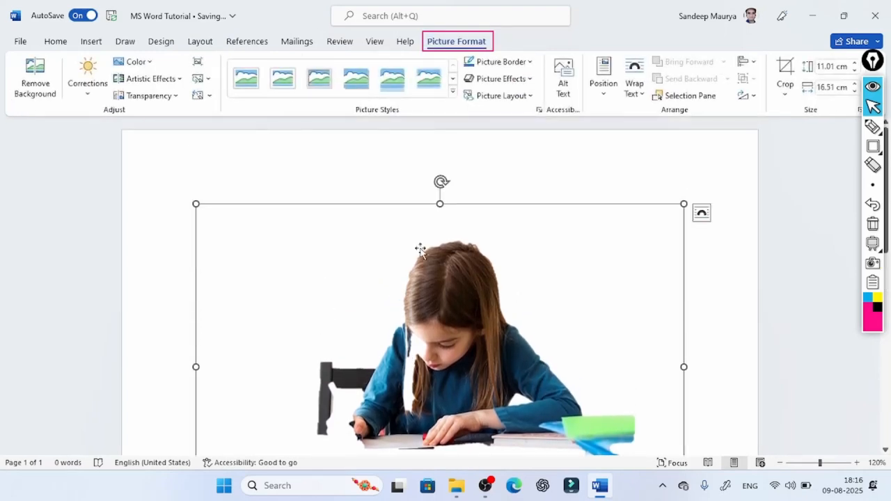
{"action": "key", "text": "ctrl+z"}
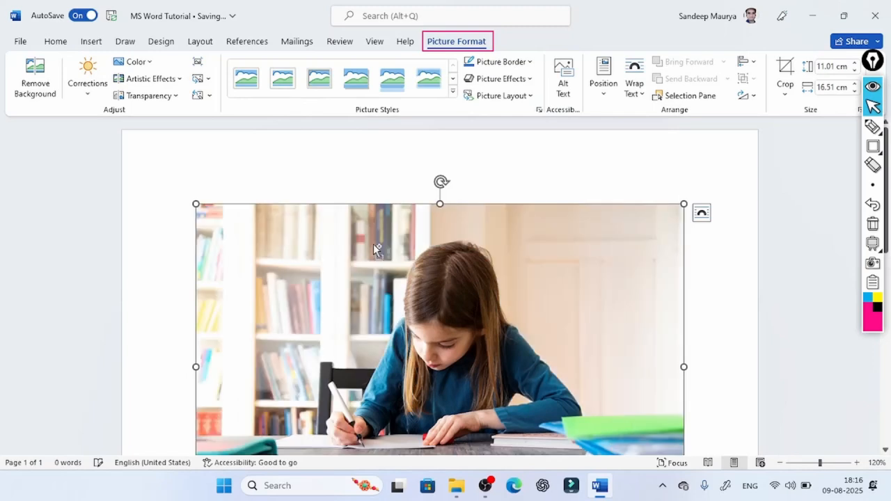
- Apply the Sharpen: 50% correction to the picture of the girl and check the whole image deselected
{"action": "left_click", "coordinate": [86, 94]}
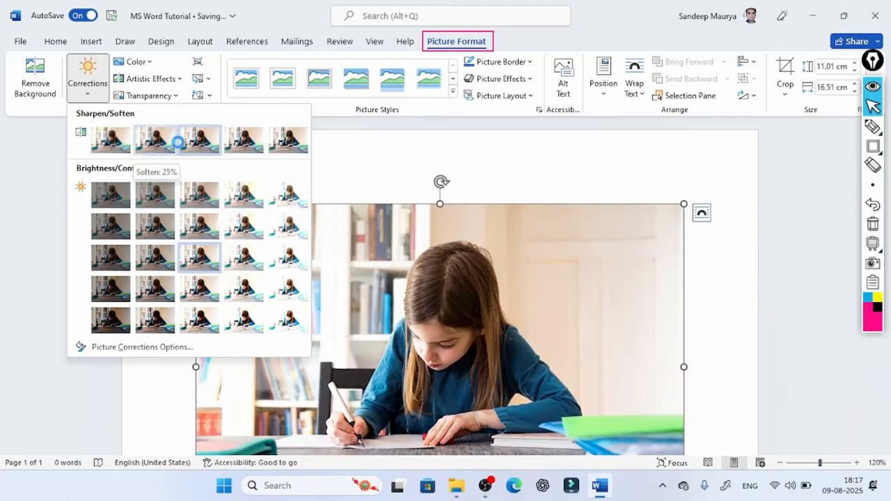
{"action": "left_click", "coordinate": [277, 145]}
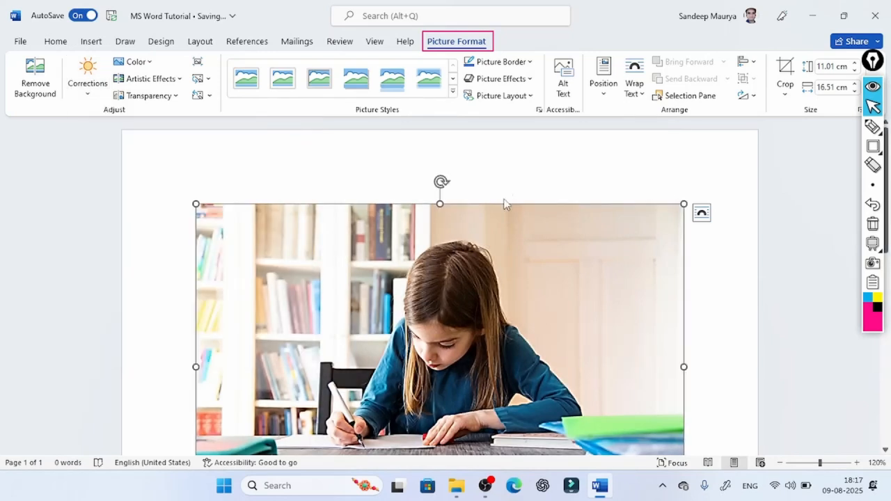
{"action": "scroll", "coordinate": [473, 294], "scroll_direction": "down", "scroll_amount": 3}
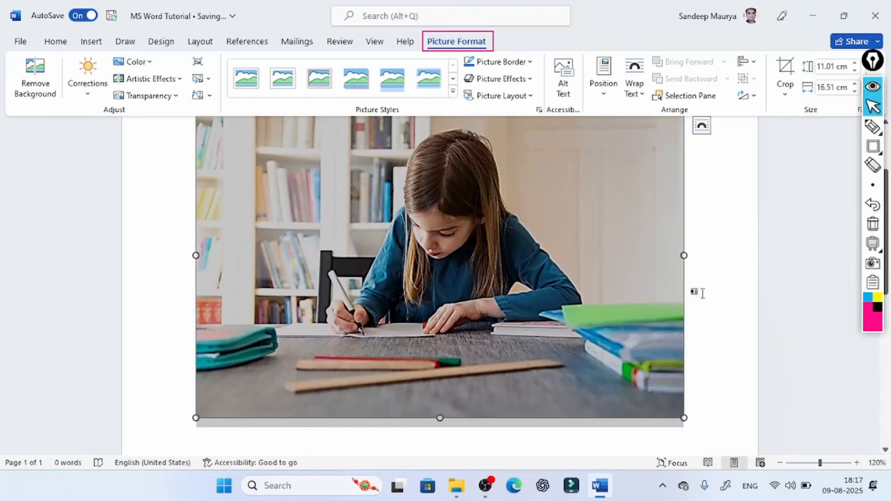
{"action": "left_click", "coordinate": [696, 293]}
{"action": "scroll", "coordinate": [469, 299], "scroll_direction": "up", "scroll_amount": 3}
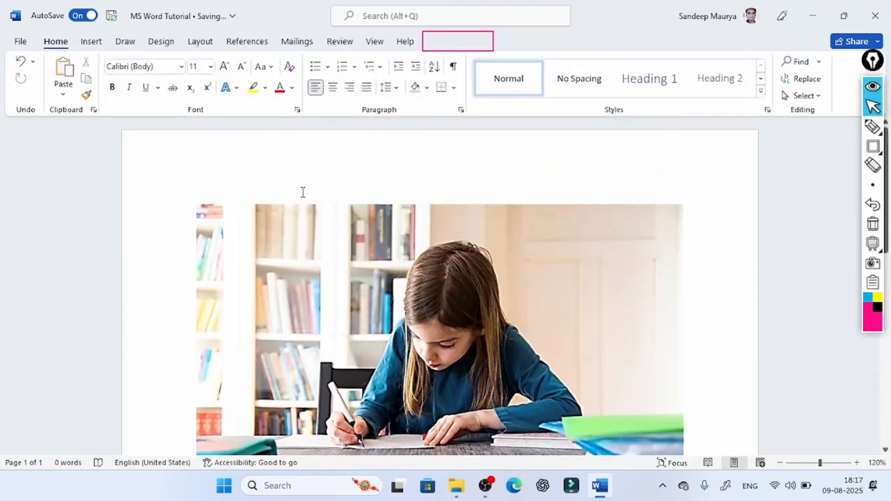
{"action": "scroll", "coordinate": [461, 339], "scroll_direction": "down", "scroll_amount": 3}
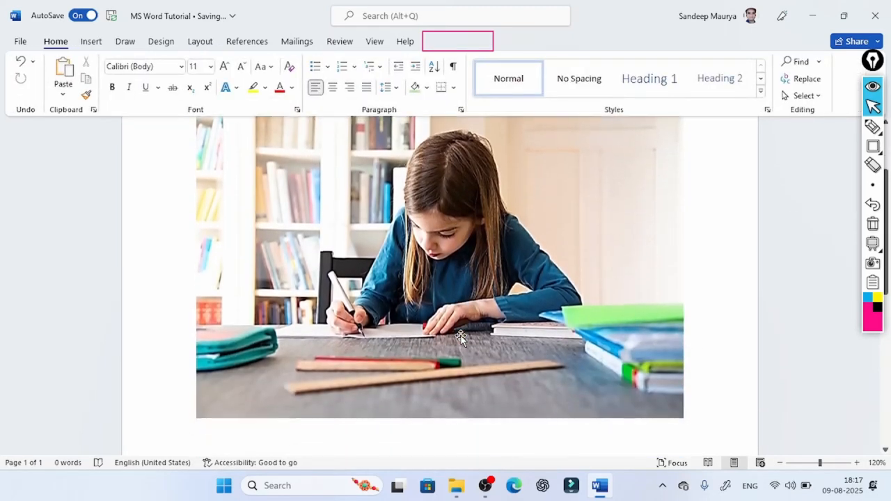
- Recolor the picture of the girl writing at the desk with the Washout preset
{"action": "left_click", "coordinate": [445, 256]}
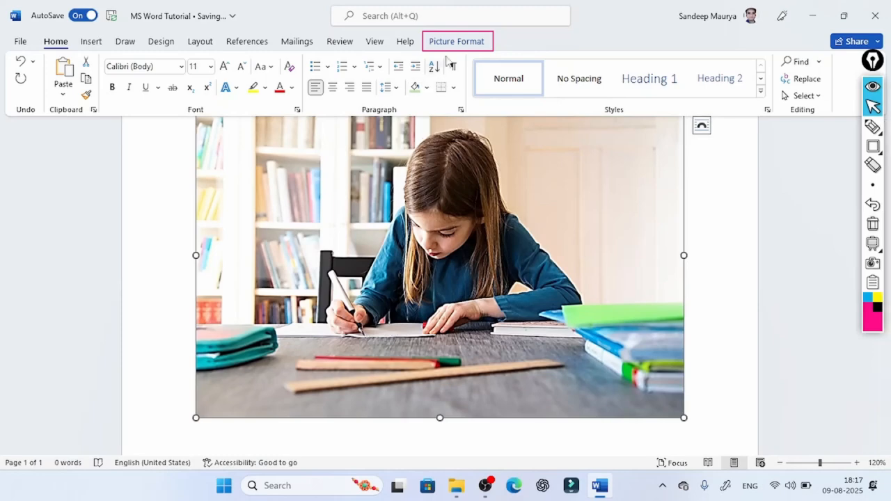
{"action": "left_click", "coordinate": [455, 43]}
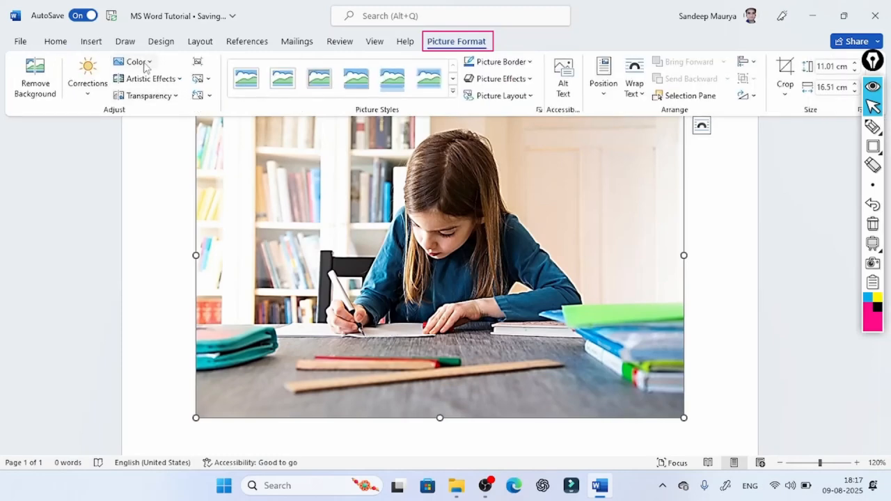
{"action": "left_click", "coordinate": [144, 65]}
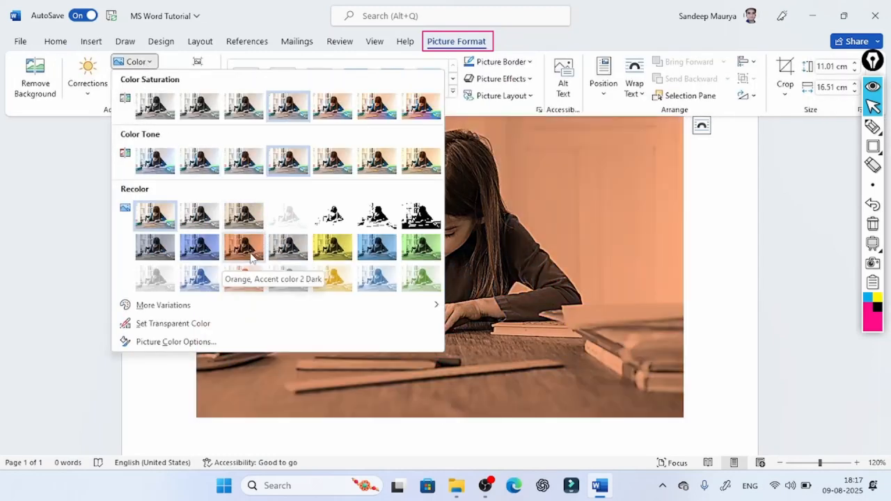
{"action": "left_click", "coordinate": [284, 223]}
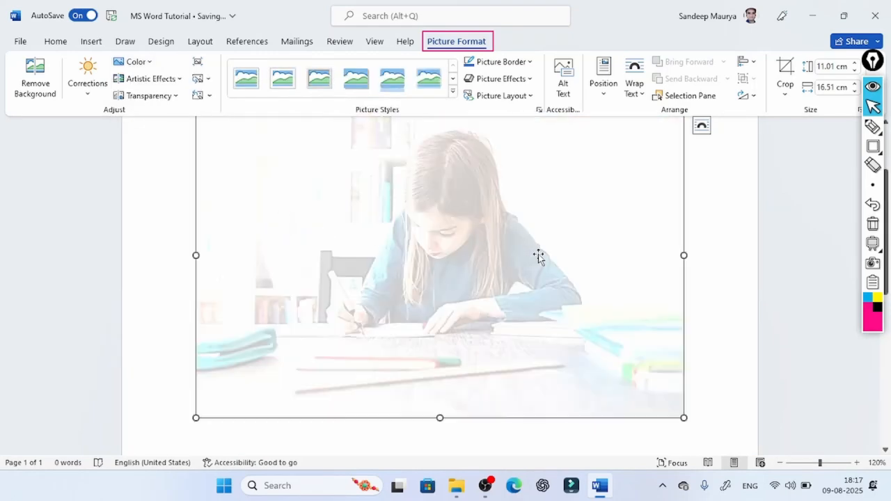